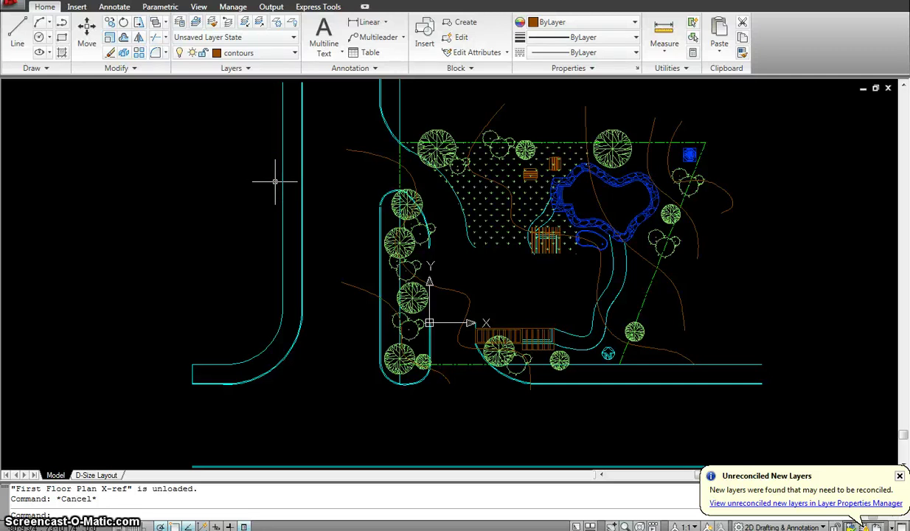
Step: Inspect the properties and layers of the tree, swimming pool and property line objects in the site plan
click(530, 266)
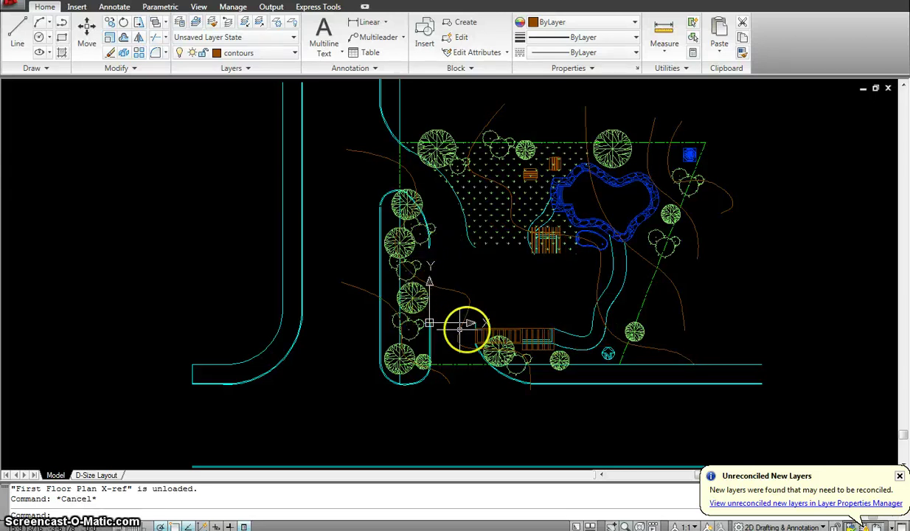
mouse_move(476, 333)
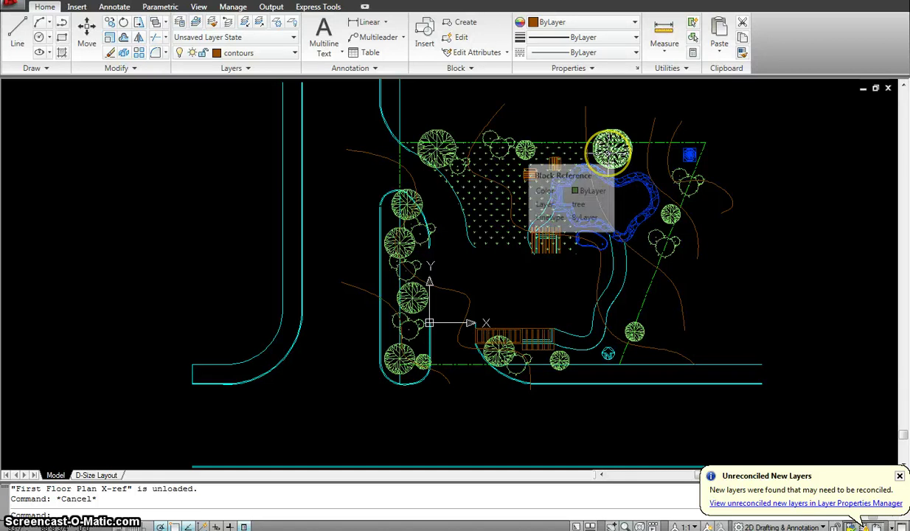
click(609, 151)
key(Escape)
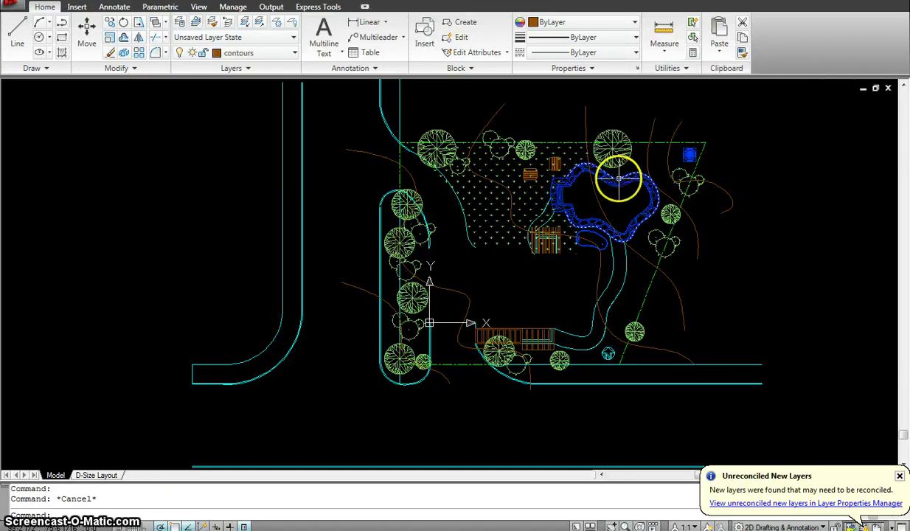
click(619, 181)
key(Escape)
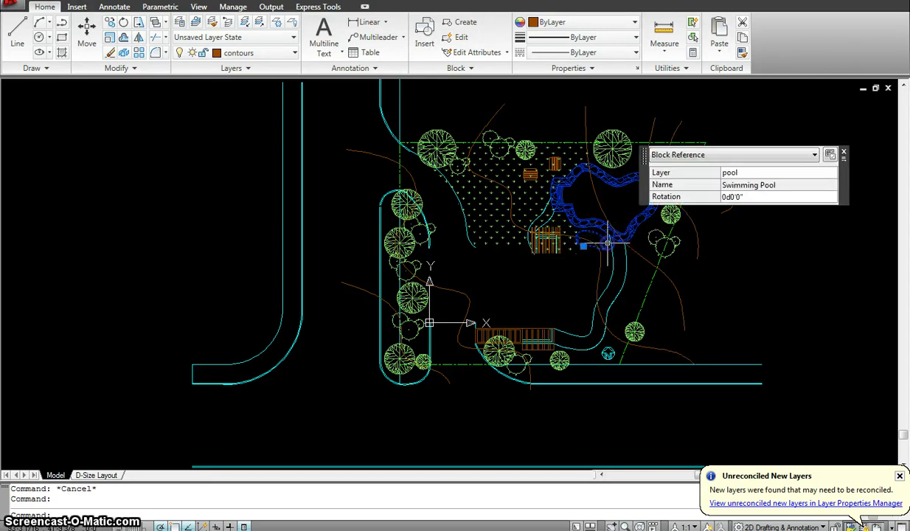
click(645, 299)
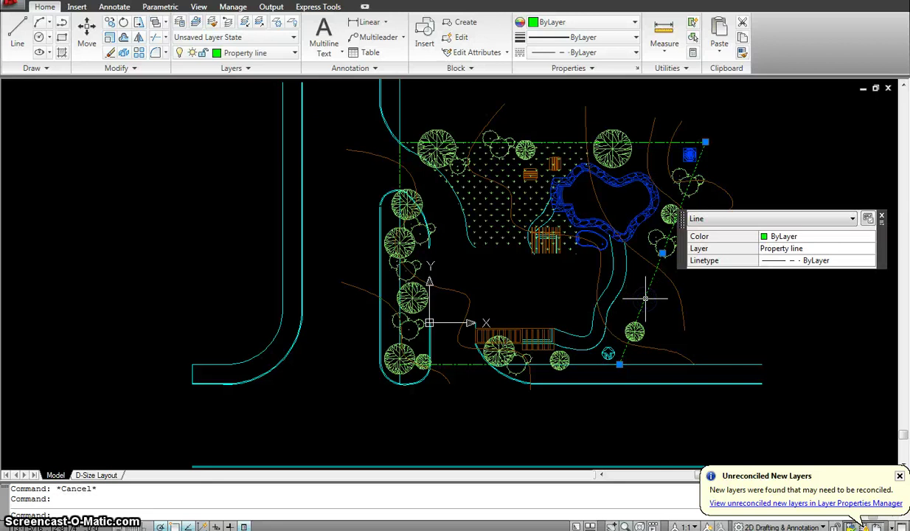
key(Escape)
Step: Inspect the properties and layers of the driveway arc and the contour splines around the lot
drag(606, 353, 504, 375)
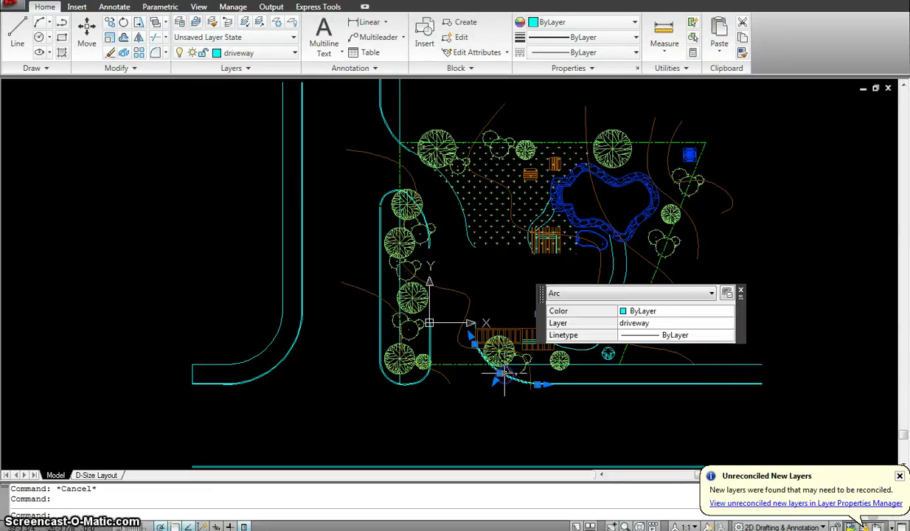
mouse_move(511, 221)
mouse_down()
mouse_move(491, 188)
mouse_move(387, 157)
mouse_up()
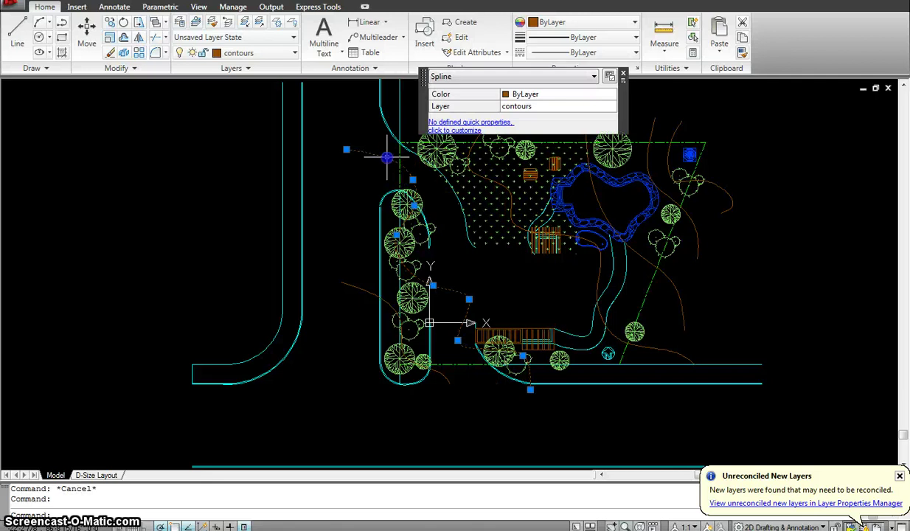
key(Escape)
click(357, 288)
drag(447, 177, 486, 127)
key(Escape)
click(489, 126)
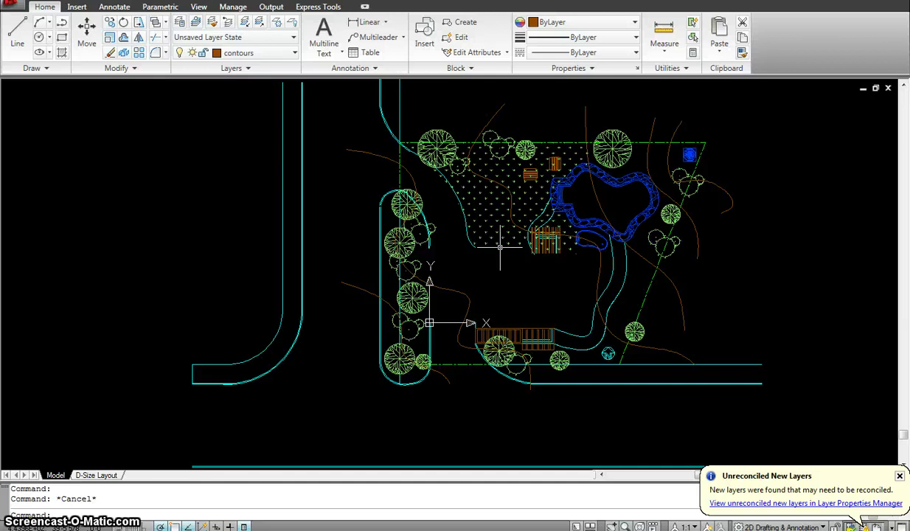
Step: Move the entire site plan, streets included, about 225' straight up, clear of the origin
scroll(500, 247, down, 5)
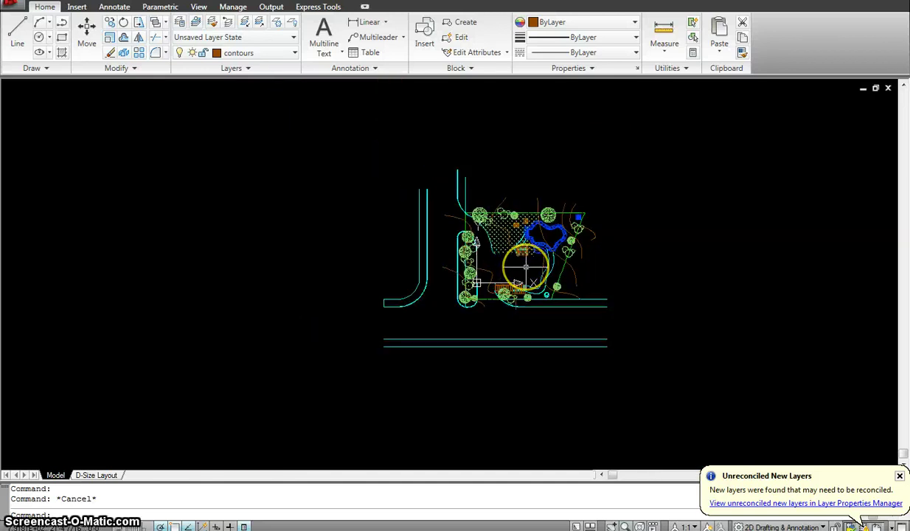
click(322, 140)
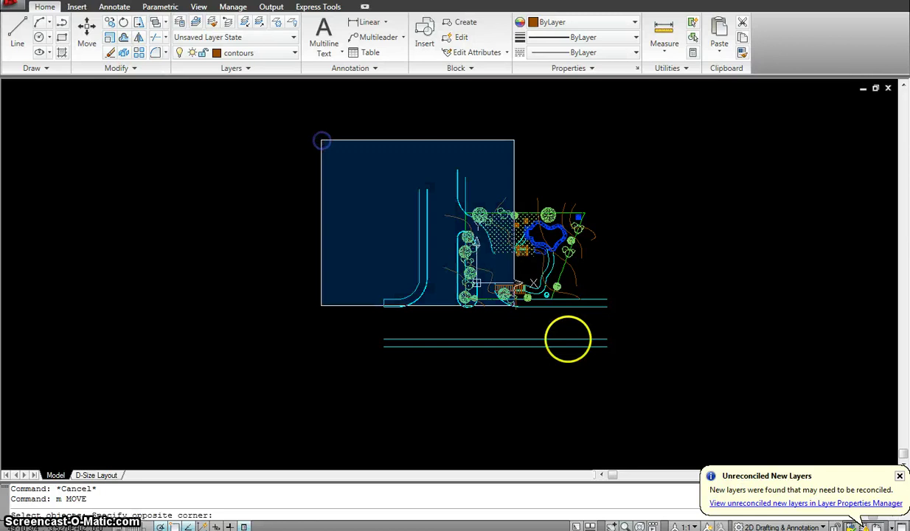
click(659, 387)
click(214, 360)
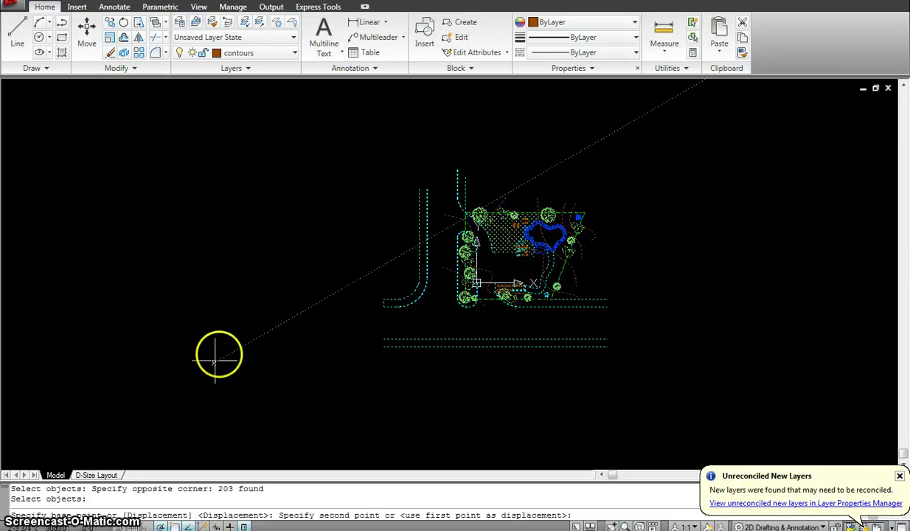
scroll(210, 310, down, 2)
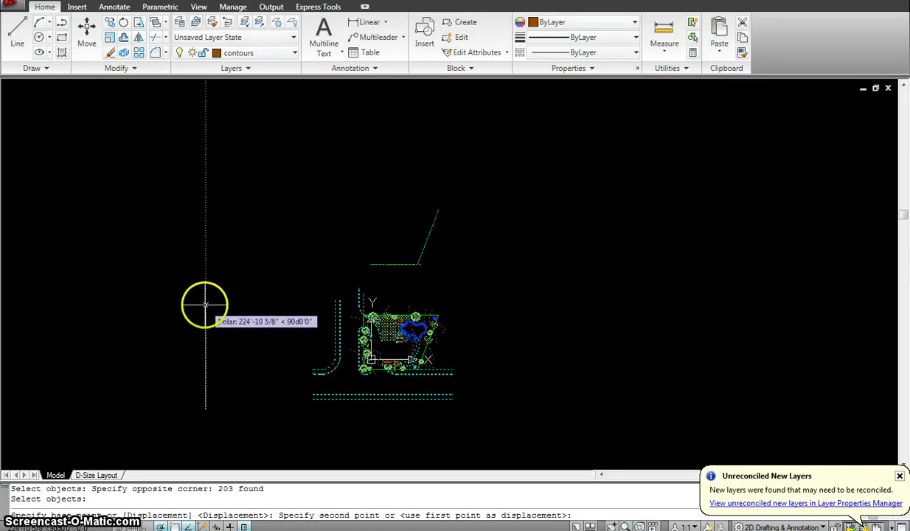
click(204, 304)
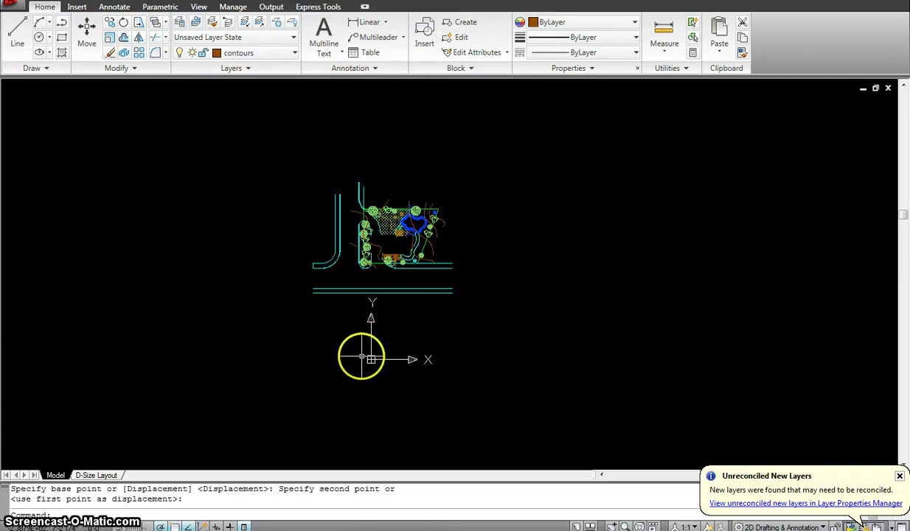
Step: Move the whole site plan a short distance farther up from the origin
scroll(361, 357, up, 3)
scroll(424, 288, down, 3)
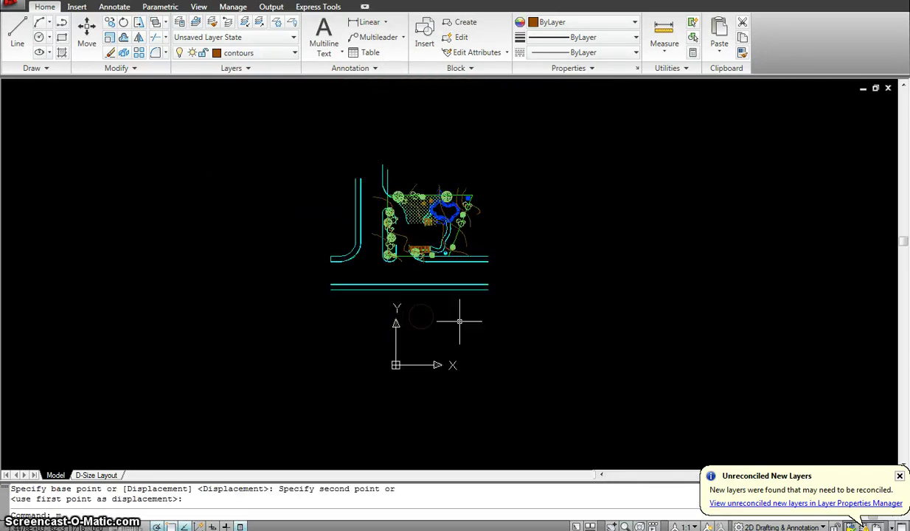
text(m)
key(Return)
click(525, 285)
click(277, 142)
key(Return)
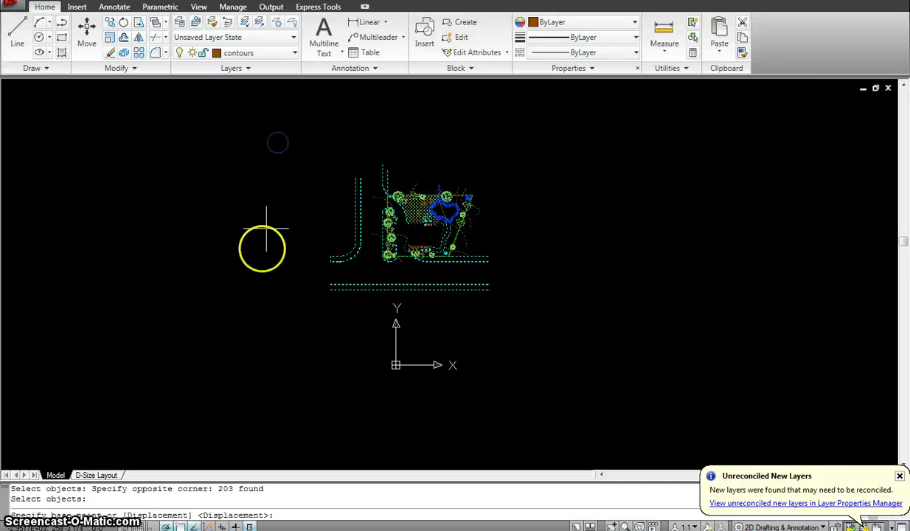
click(263, 249)
click(263, 224)
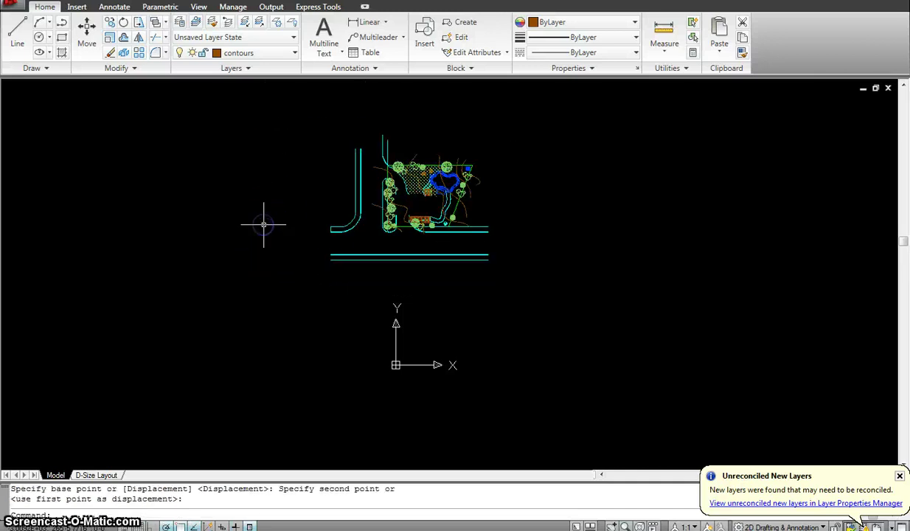
key(Escape)
scroll(410, 357, up, 2)
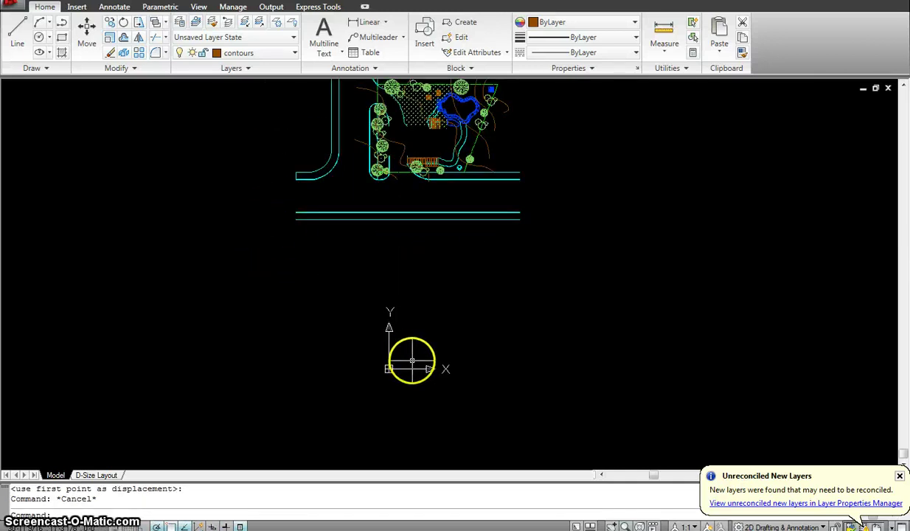
scroll(410, 359, up, 2)
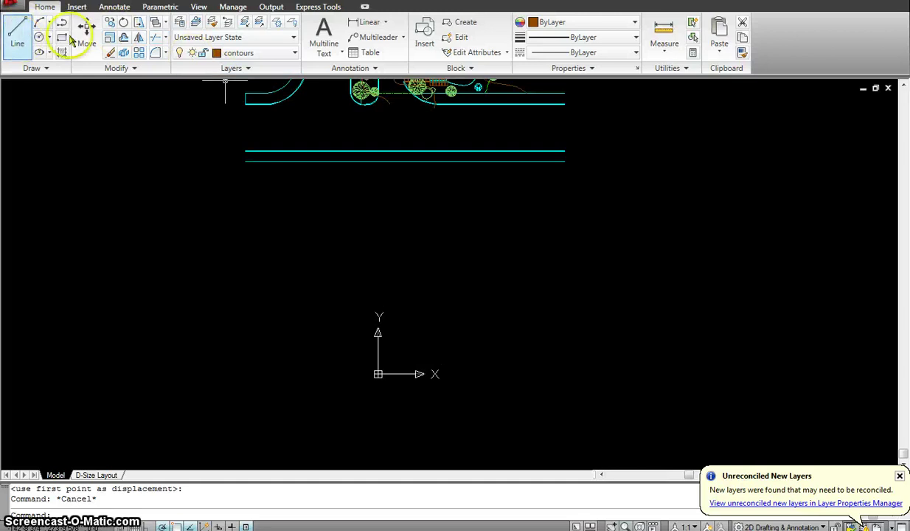
click(22, 6)
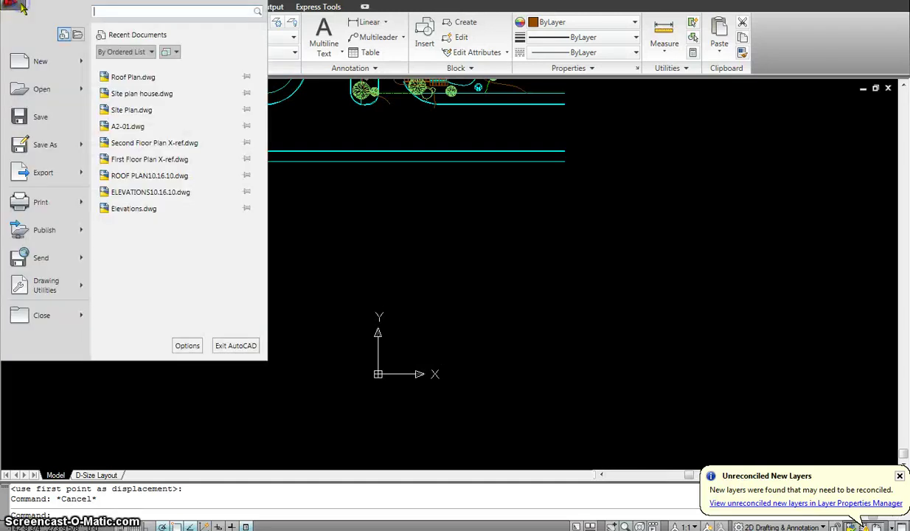
click(43, 68)
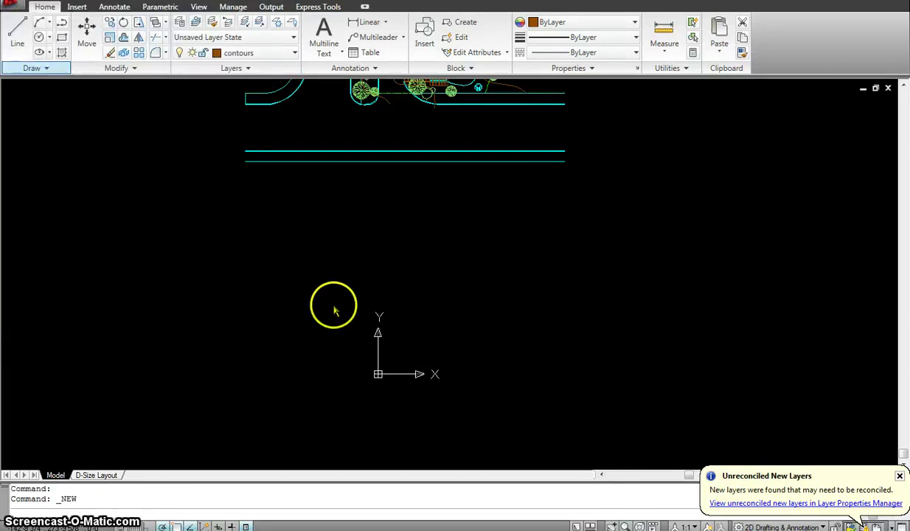
drag(333, 218, 333, 299)
click(200, 283)
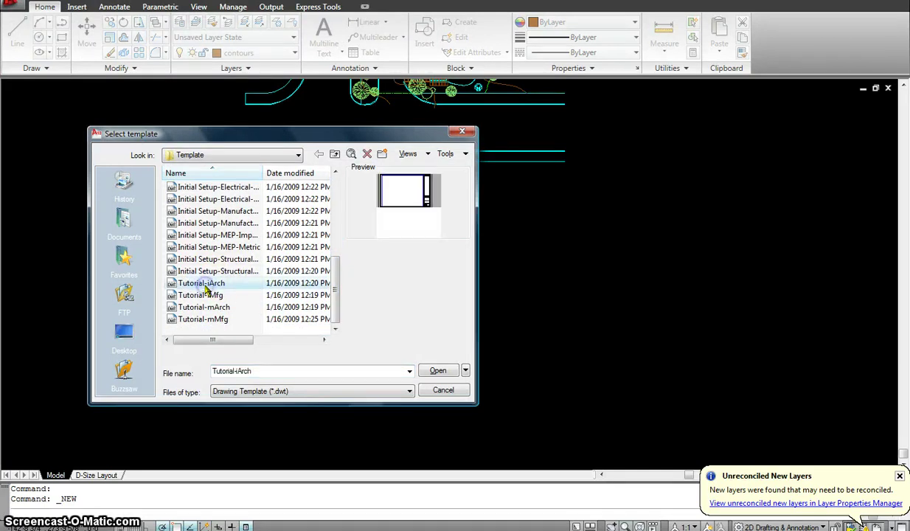
click(440, 392)
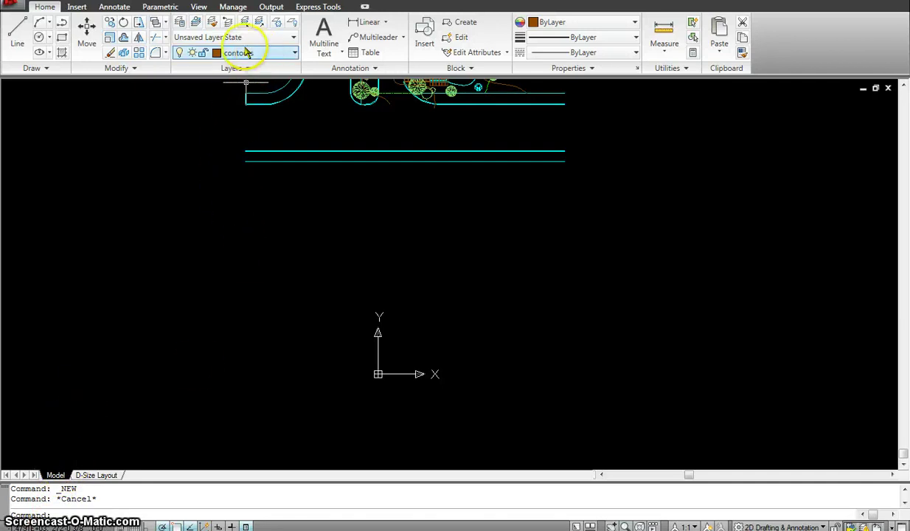
Step: Review the drawing's layers, with their colors and linetypes, in the Layer Properties Manager
click(179, 24)
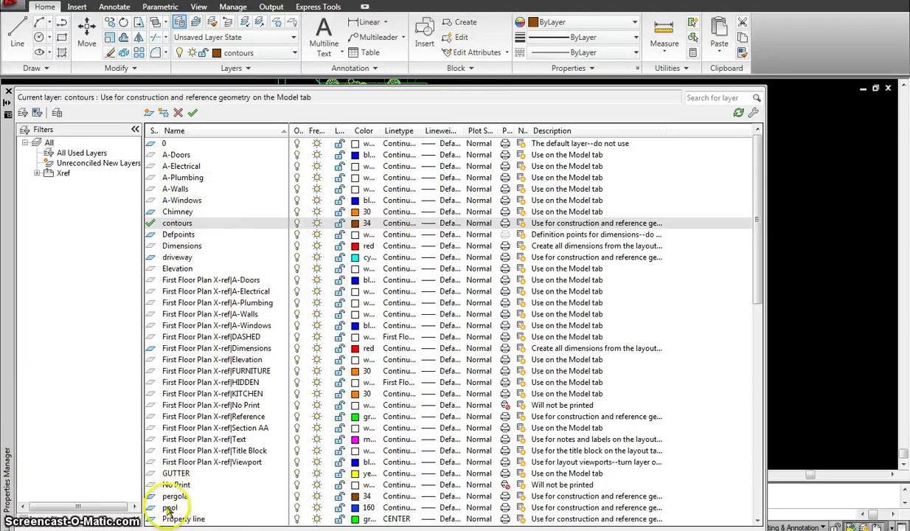
click(757, 521)
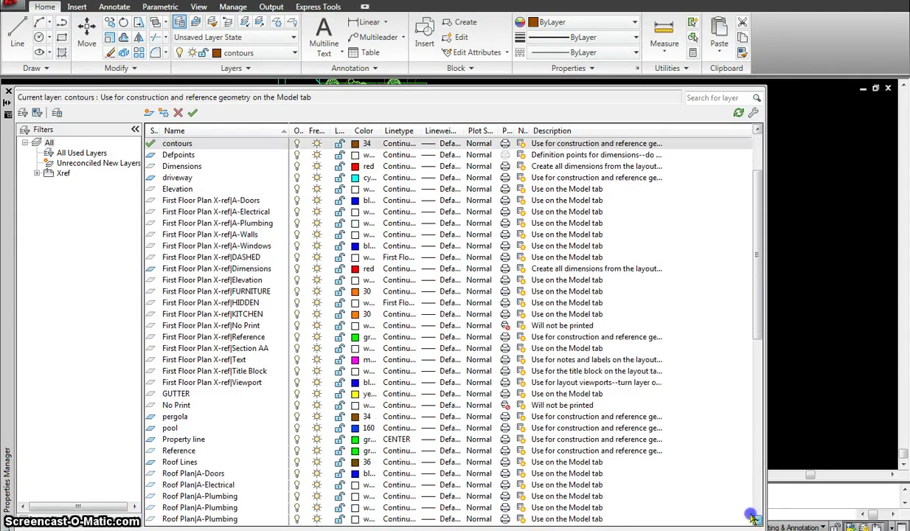
click(748, 518)
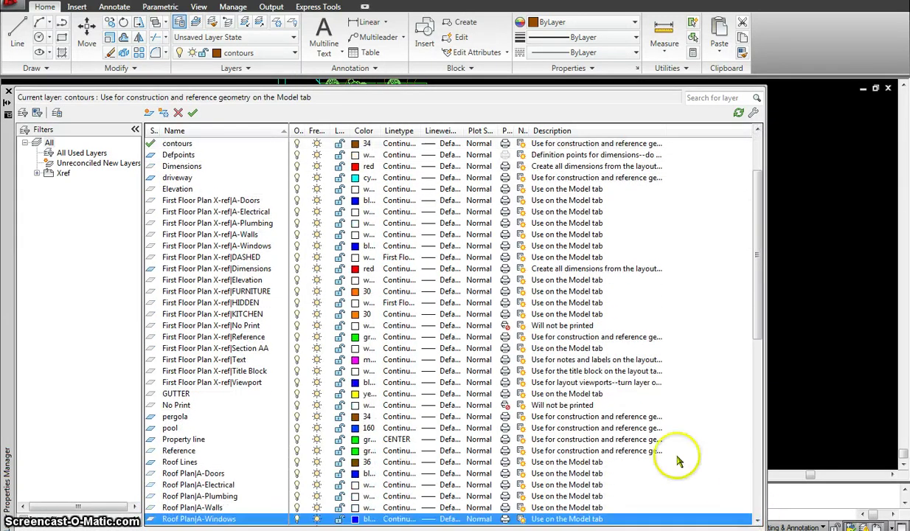
click(9, 92)
click(9, 90)
click(160, 131)
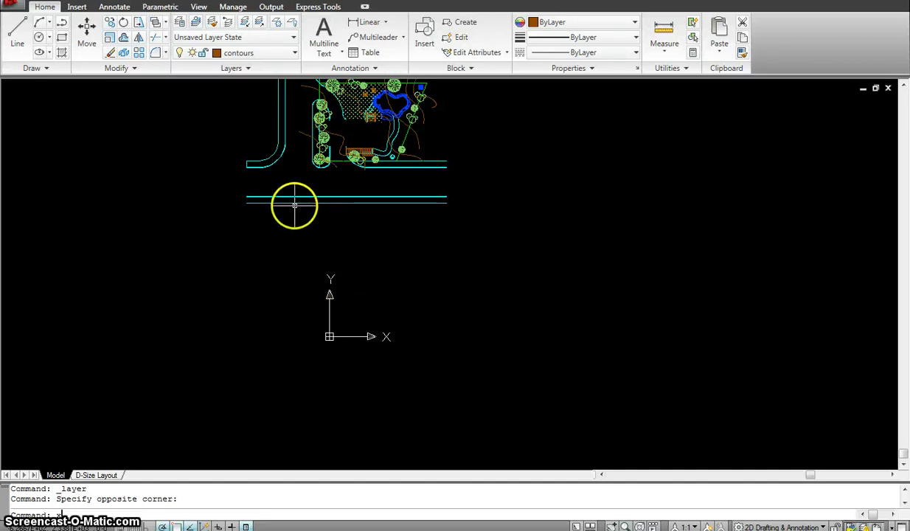
Step: Open the external references list and reload the Roof Plan reference at the origin
key(Return)
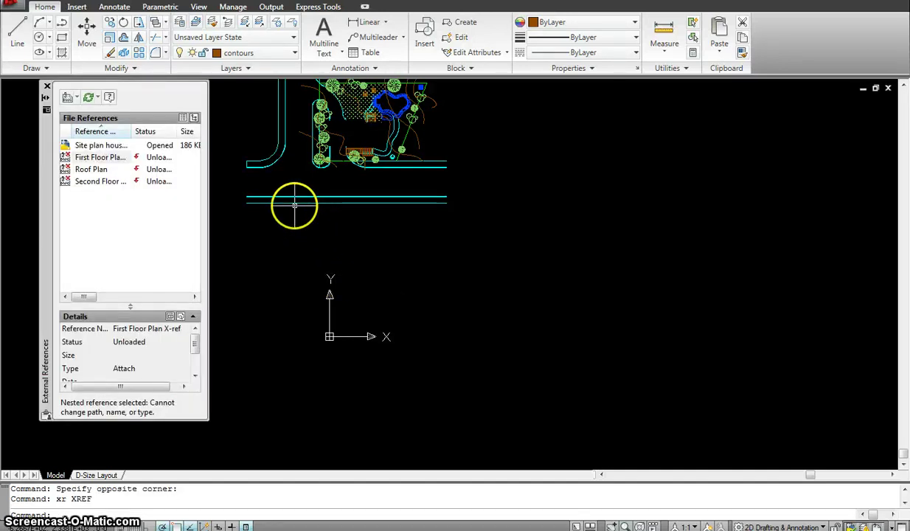
click(67, 98)
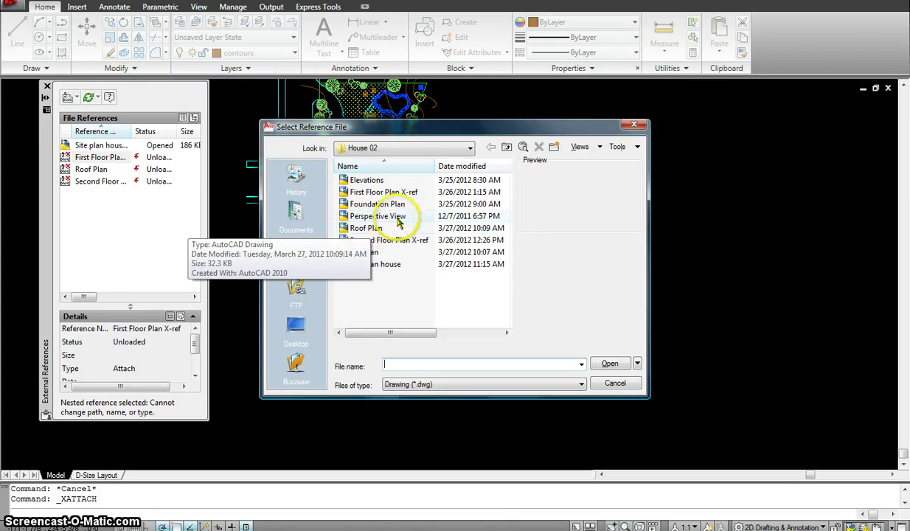
click(614, 381)
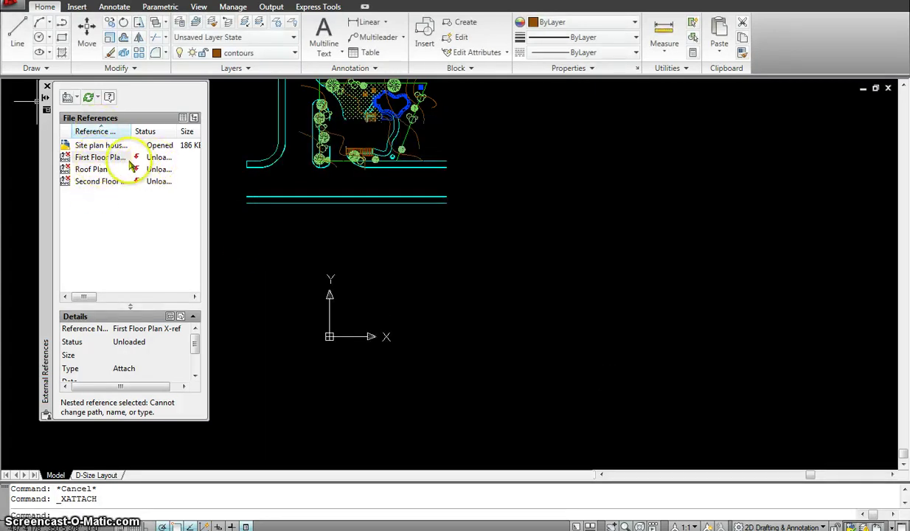
click(96, 169)
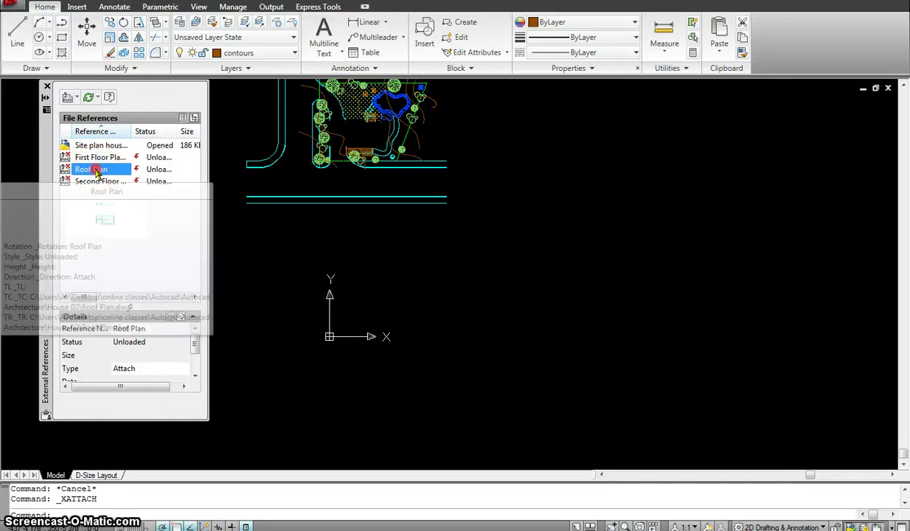
right_click(96, 171)
click(128, 224)
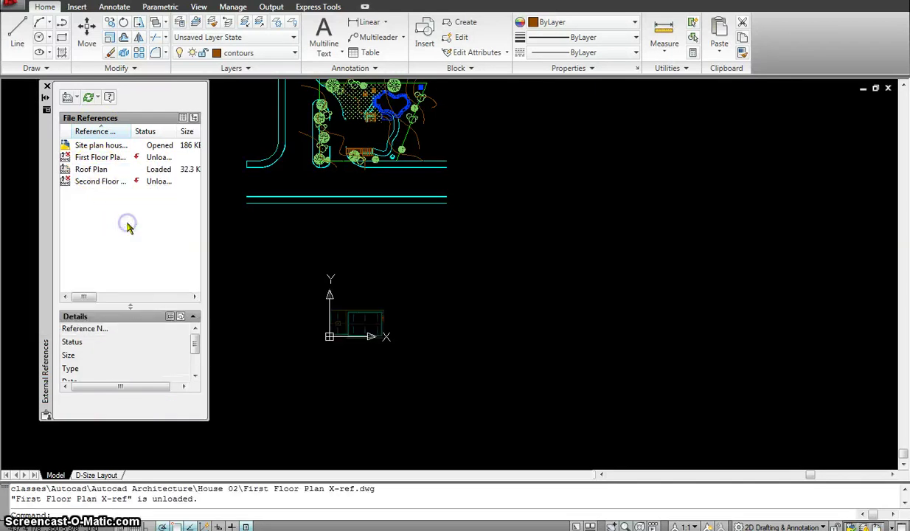
scroll(341, 333, up, 5)
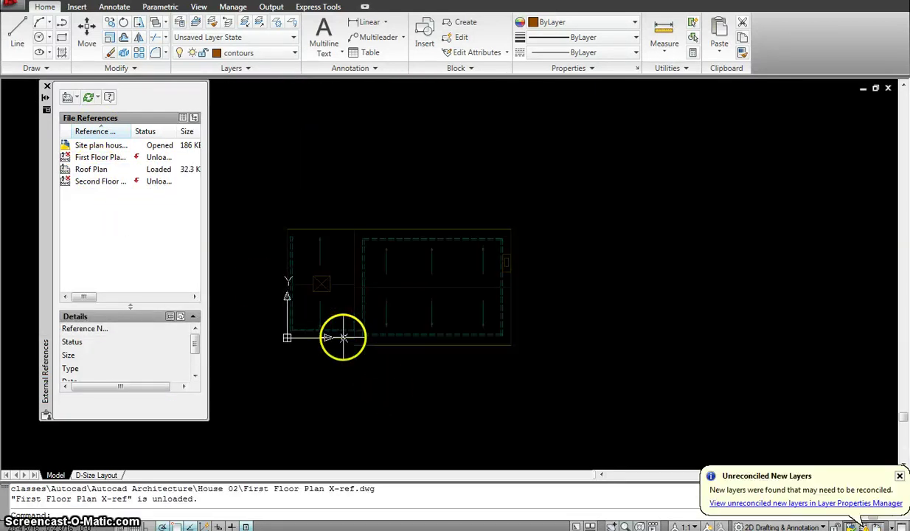
Step: Set XDWGFADECTL to 0 so the Roof Plan reference displays without fading, and check the reference by selecting it
click(364, 230)
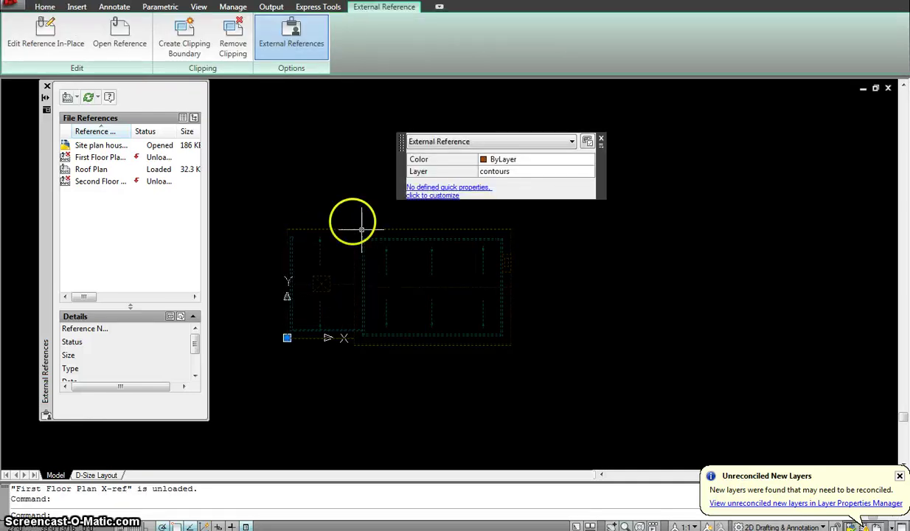
key(Escape)
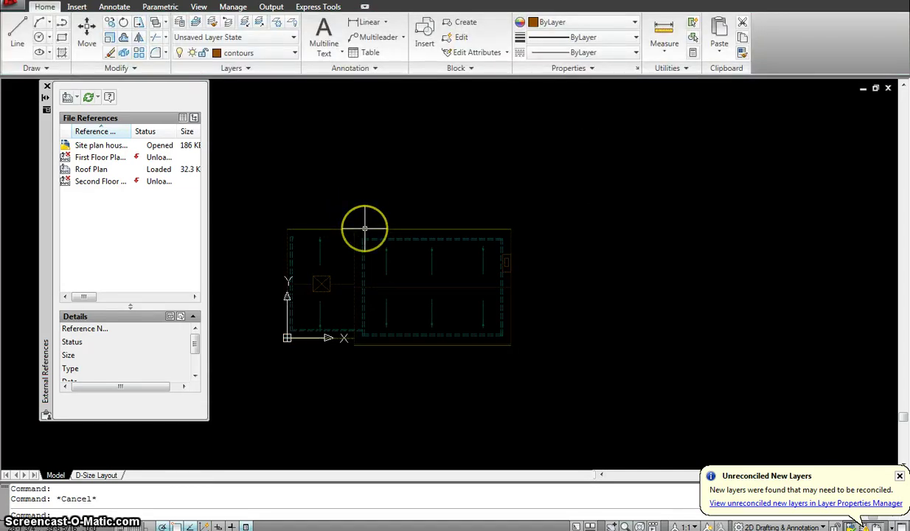
click(362, 229)
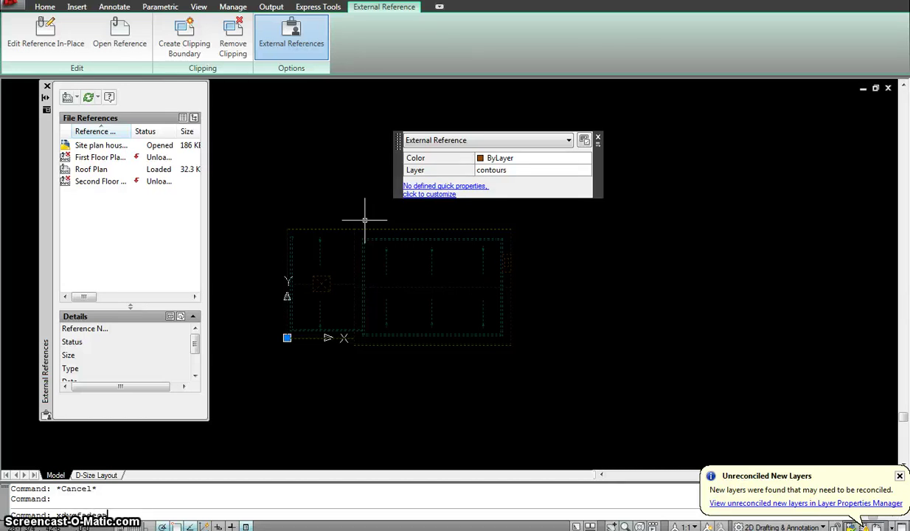
key(Return)
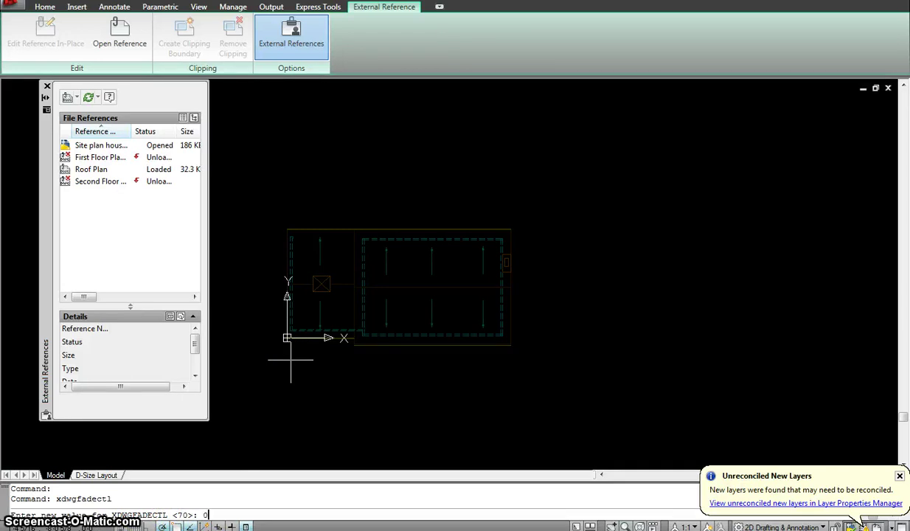
key(Return)
mouse_move(401, 329)
mouse_down()
mouse_move(374, 301)
mouse_move(386, 279)
mouse_move(391, 285)
mouse_move(390, 237)
mouse_up()
click(389, 239)
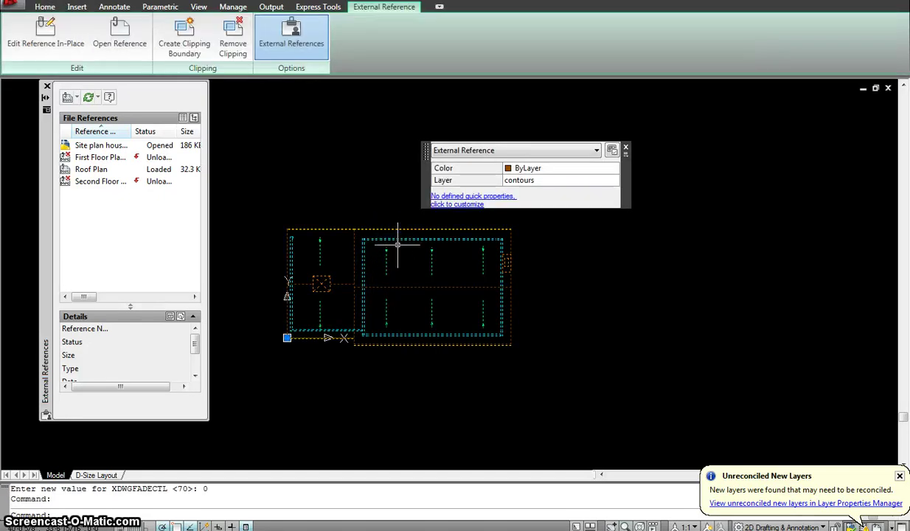
key(Escape)
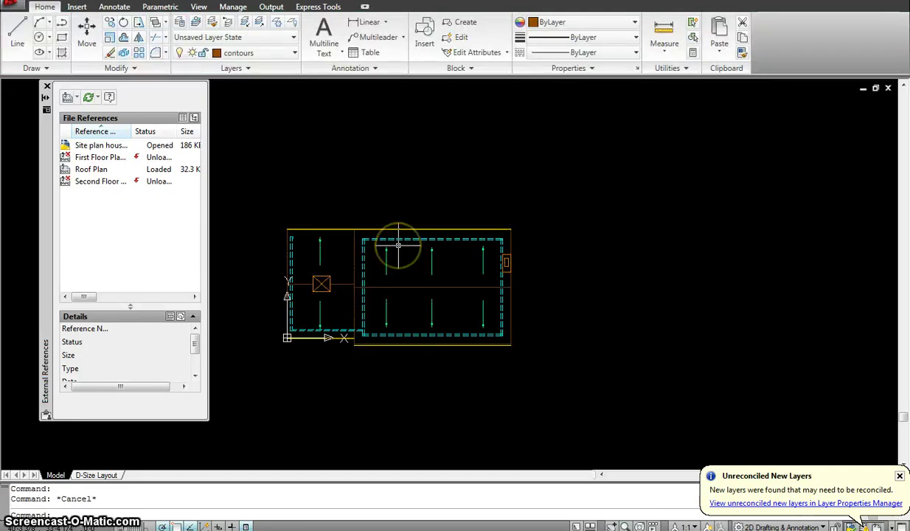
Step: Check the layer of the existing site boundary line and make Property line the current layer
scroll(409, 230, down, 4)
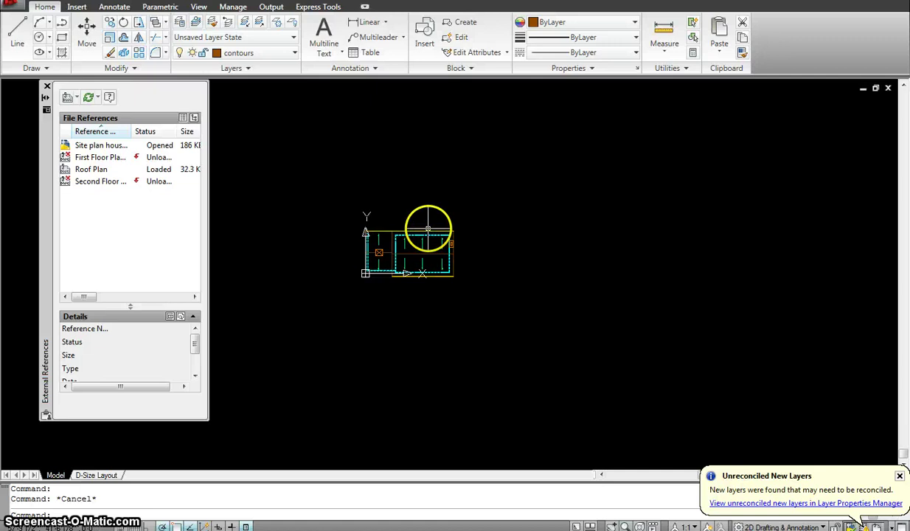
middle_drag(428, 228, 416, 295)
scroll(416, 294, down, 2)
middle_drag(433, 227, 430, 280)
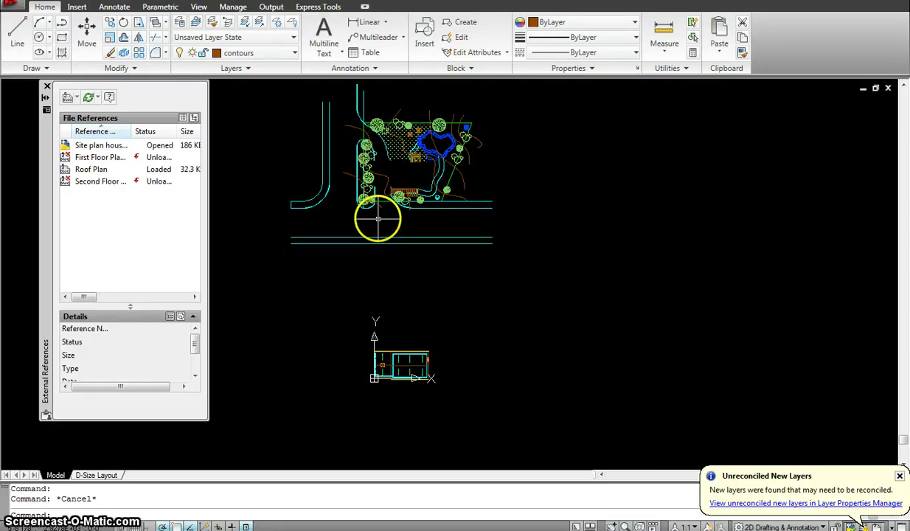
mouse_move(388, 204)
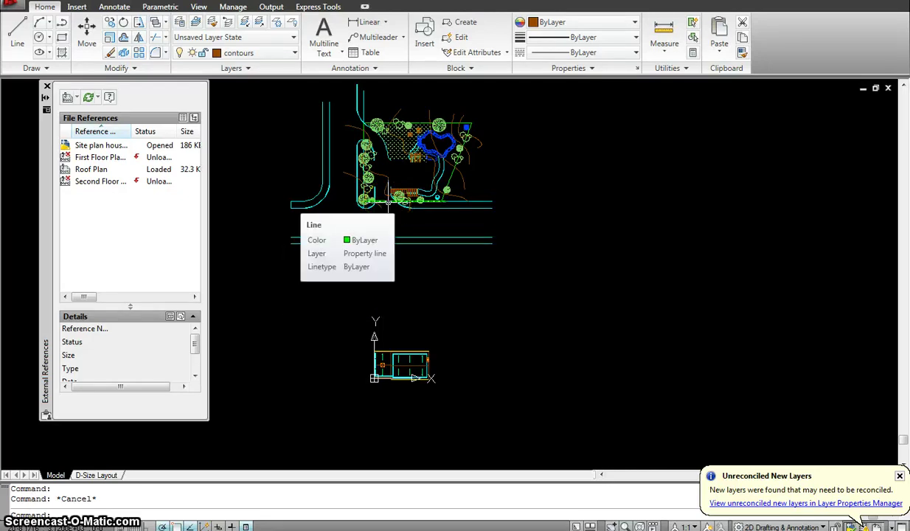
click(273, 53)
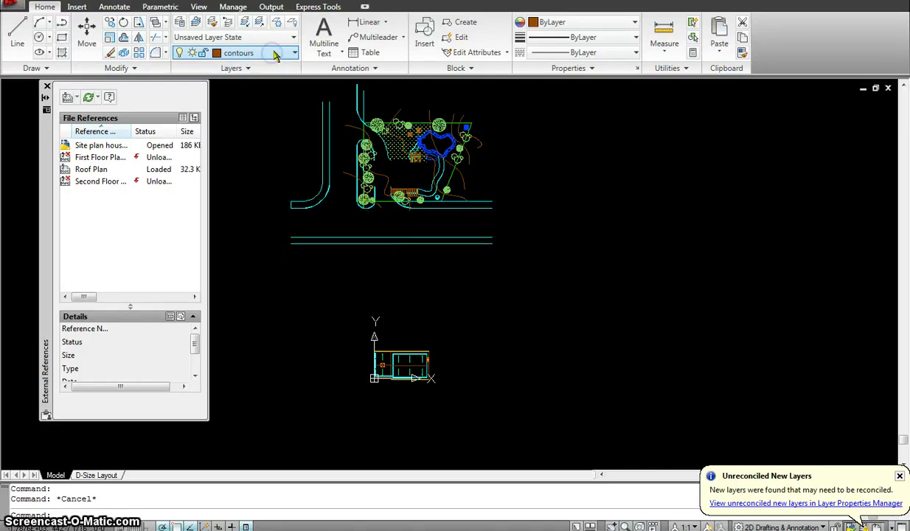
drag(292, 107, 293, 147)
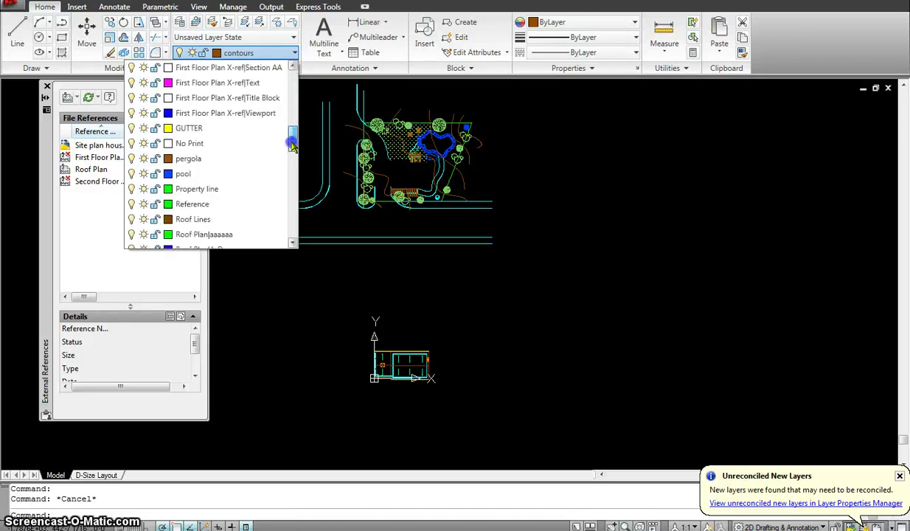
click(193, 192)
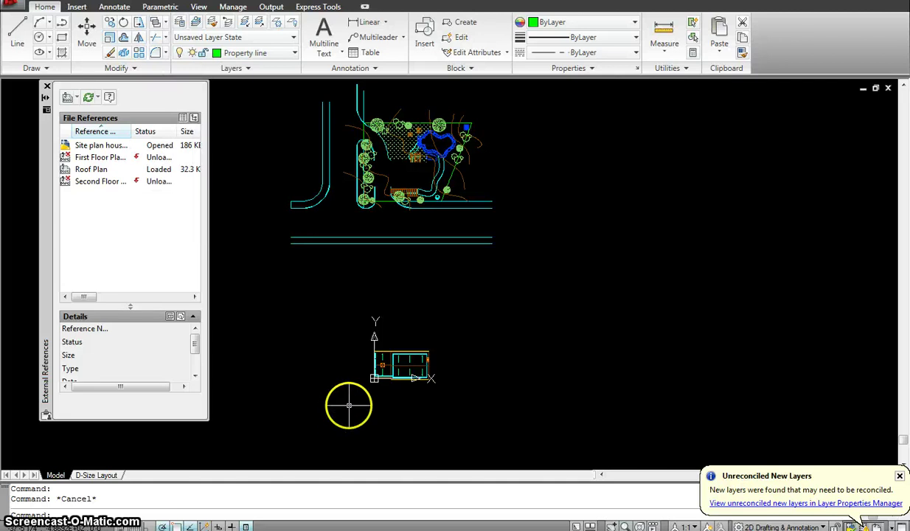
Step: Draw a closed four-sided property boundary around the roof plan, with a slanted right side like the original site plan's
scroll(348, 405, up, 3)
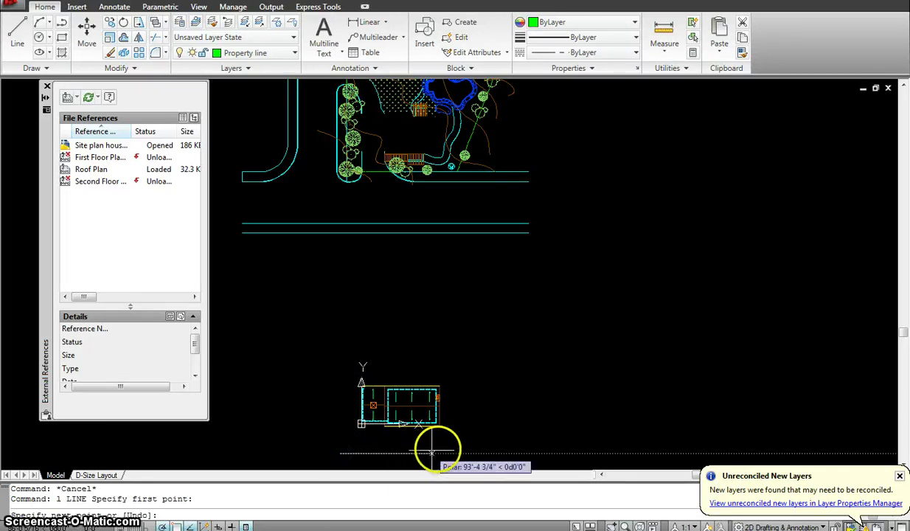
click(453, 451)
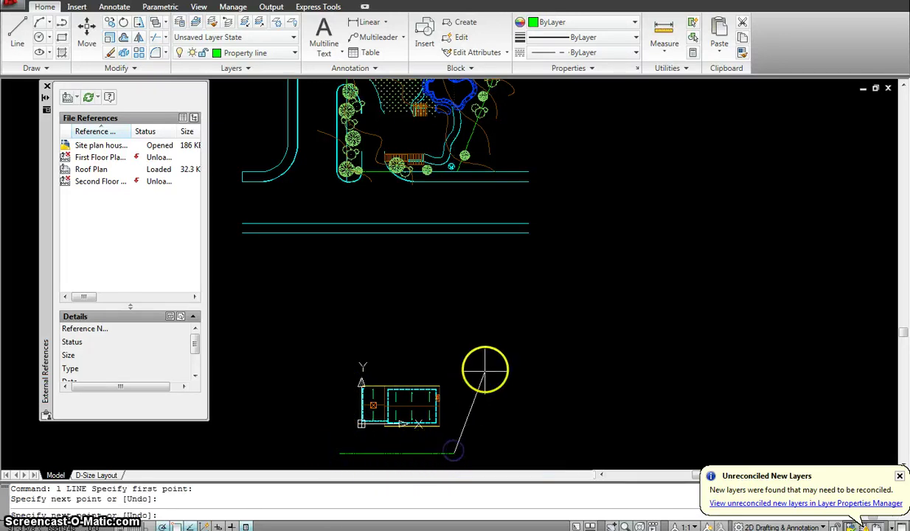
scroll(492, 329, down, 2)
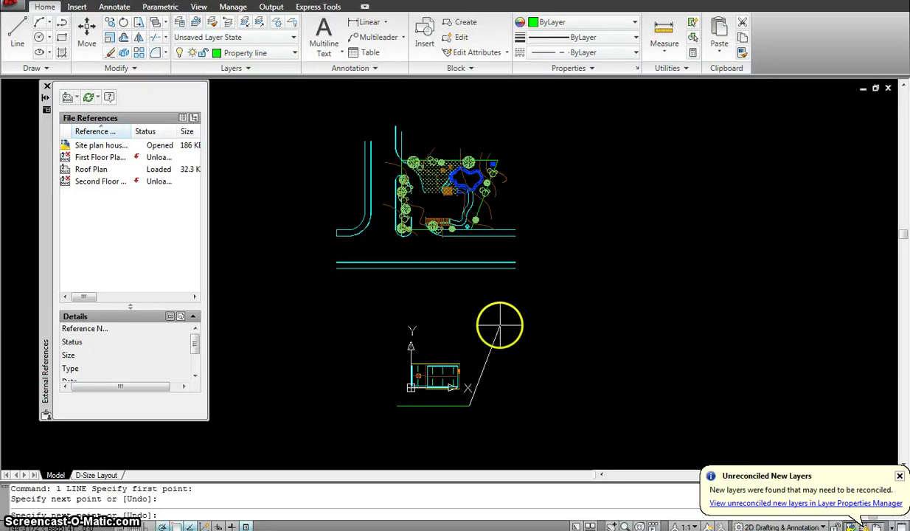
click(500, 324)
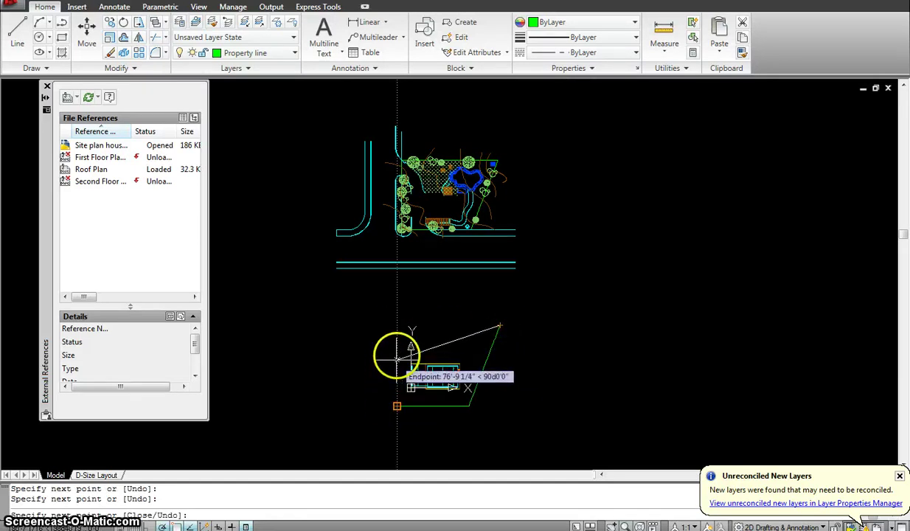
click(397, 326)
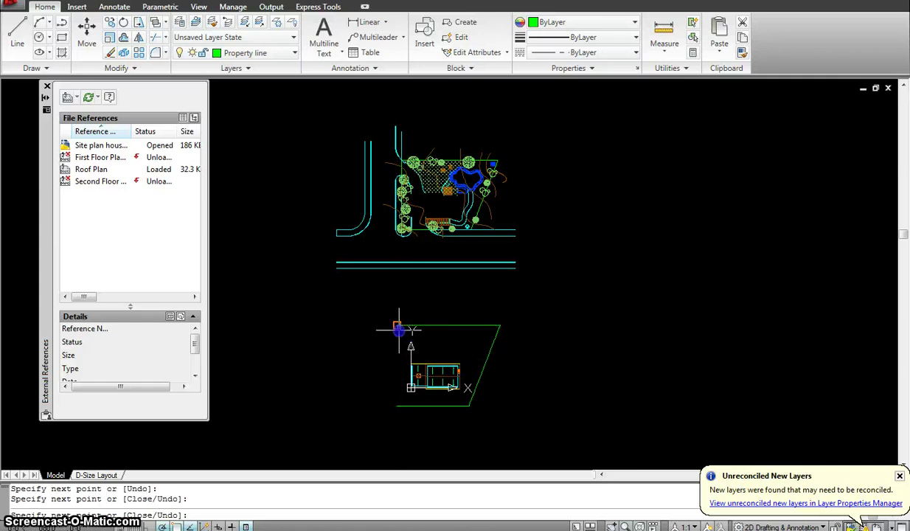
click(397, 406)
key(Escape)
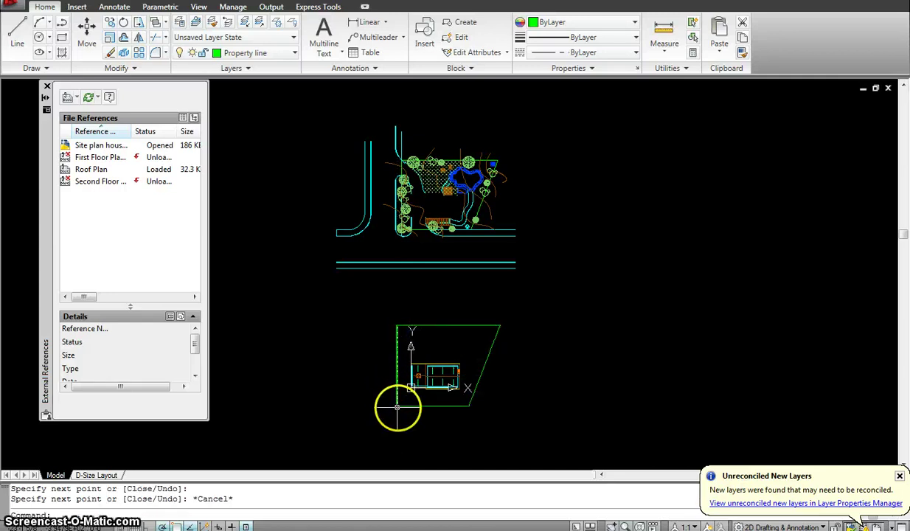
Step: Move the original site plan, streets included, straight down to just above the new property boundary
text(m)
key(Return)
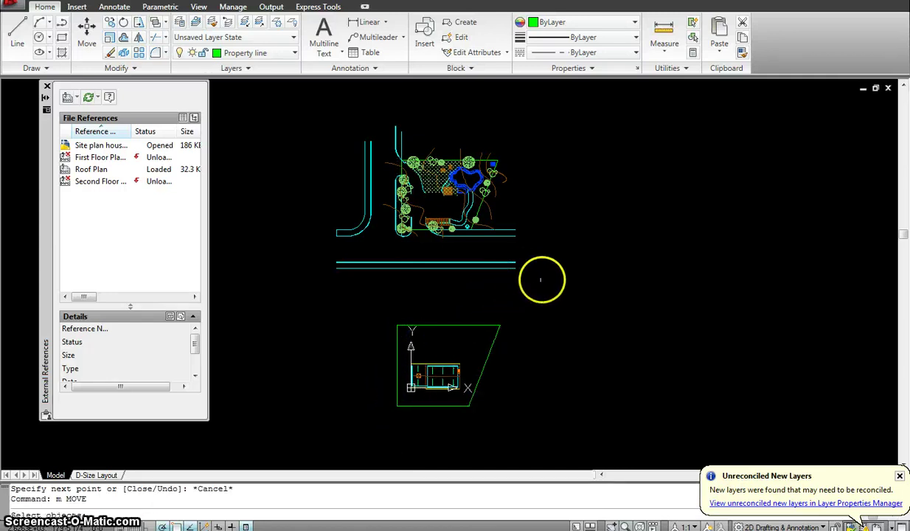
click(547, 274)
click(324, 124)
key(Return)
click(591, 170)
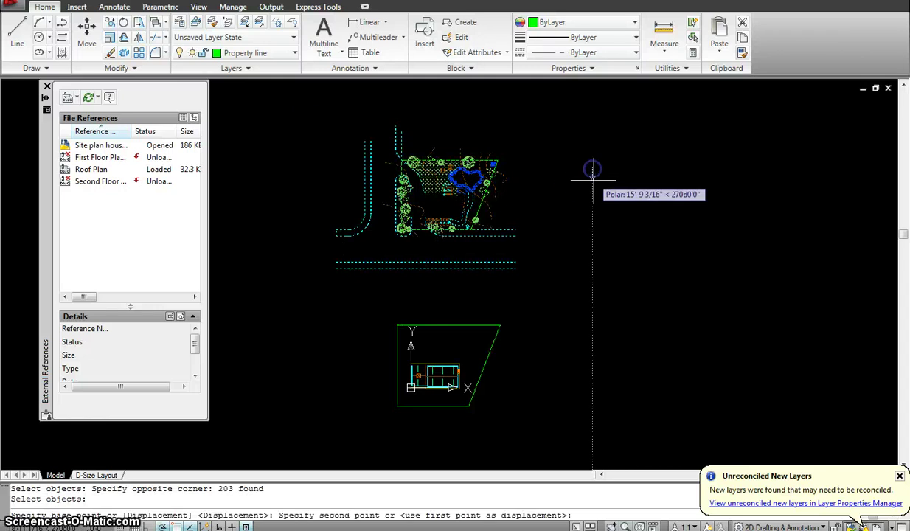
click(598, 218)
key(Escape)
Step: Identify the layer of the existing street line and make driveway the current layer
scroll(469, 396, up, 4)
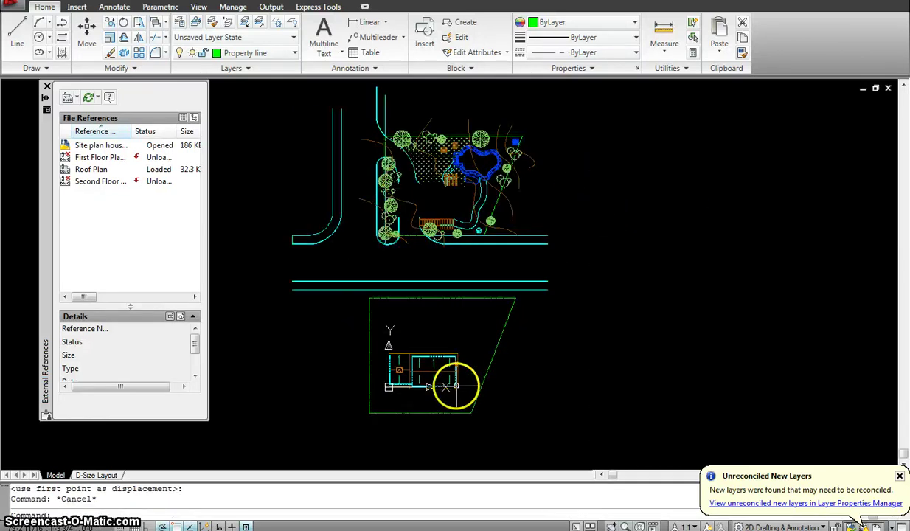
scroll(488, 335, down, 2)
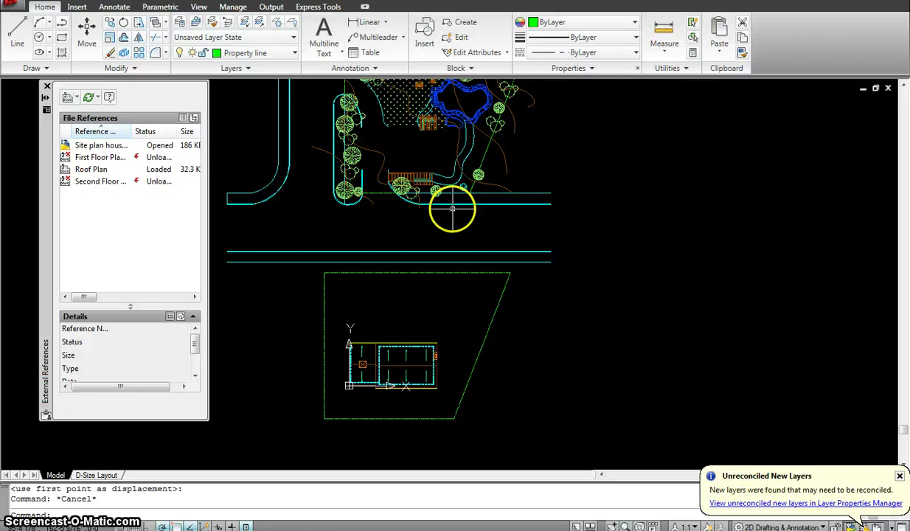
click(254, 54)
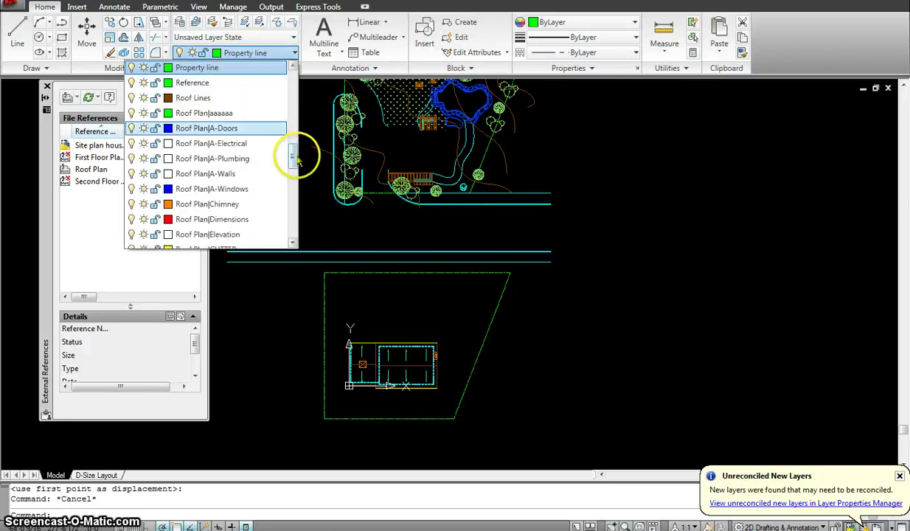
drag(298, 159, 294, 231)
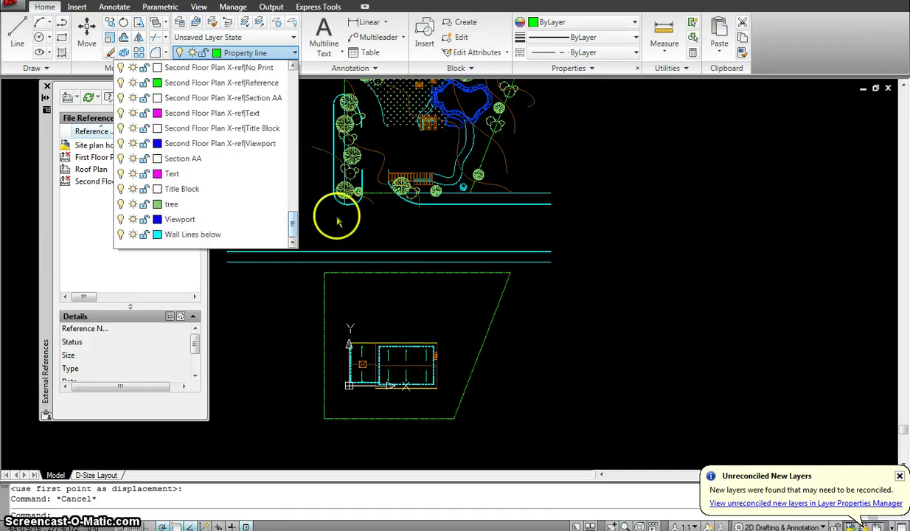
click(337, 221)
click(458, 204)
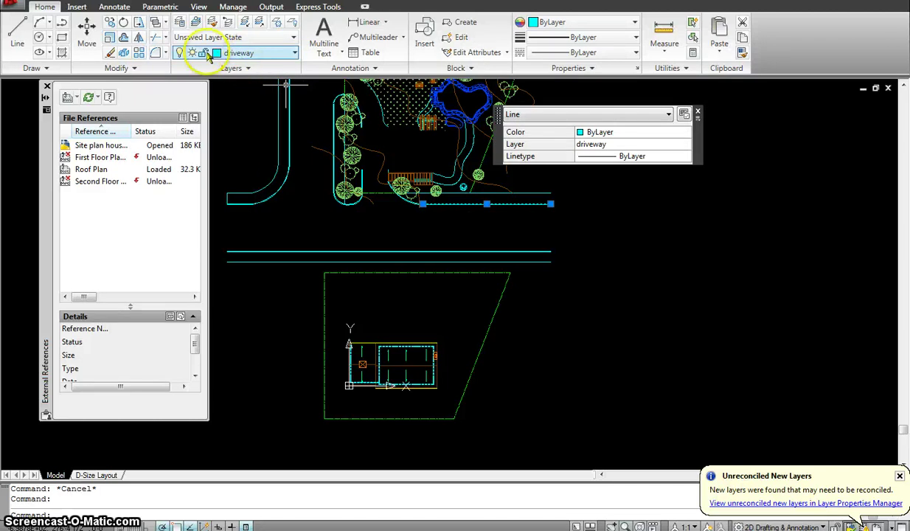
click(179, 21)
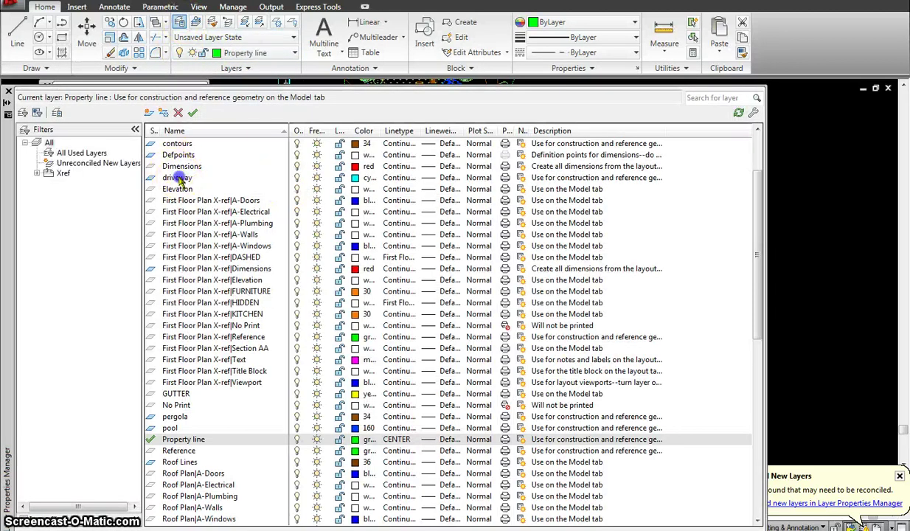
click(177, 178)
click(193, 113)
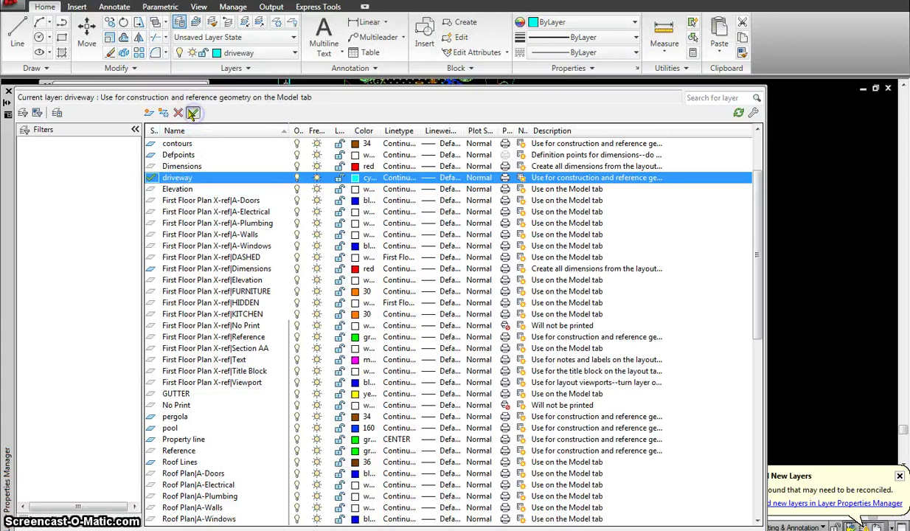
click(7, 93)
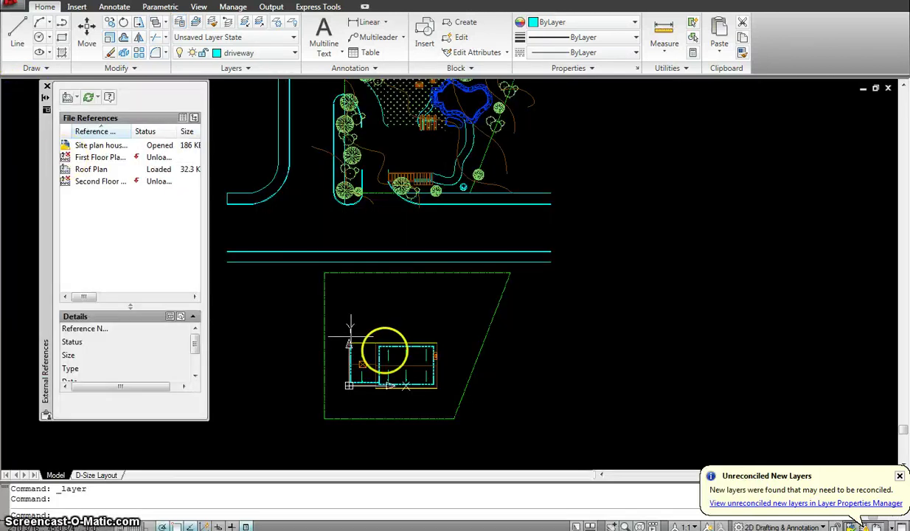
key(Escape)
Step: Draw a horizontal street line from the new boundary's lower-left corner to well past its lower-right corner
middle_drag(456, 378, 455, 310)
scroll(454, 313, down, 1)
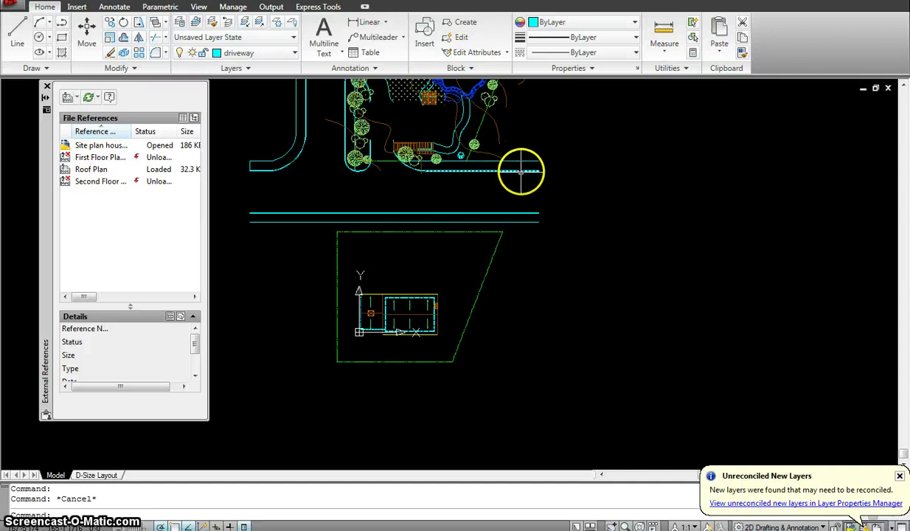
scroll(522, 166, up, 2)
scroll(521, 168, up, 1)
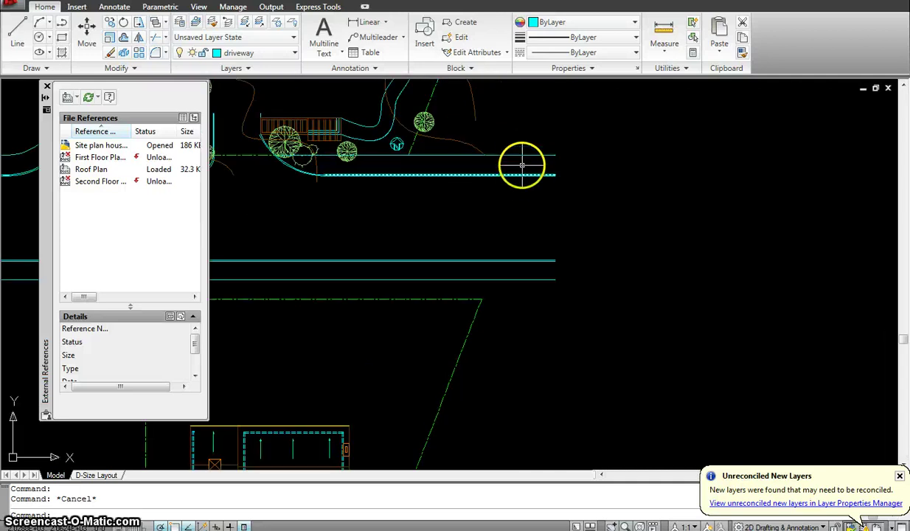
scroll(565, 168, down, 2)
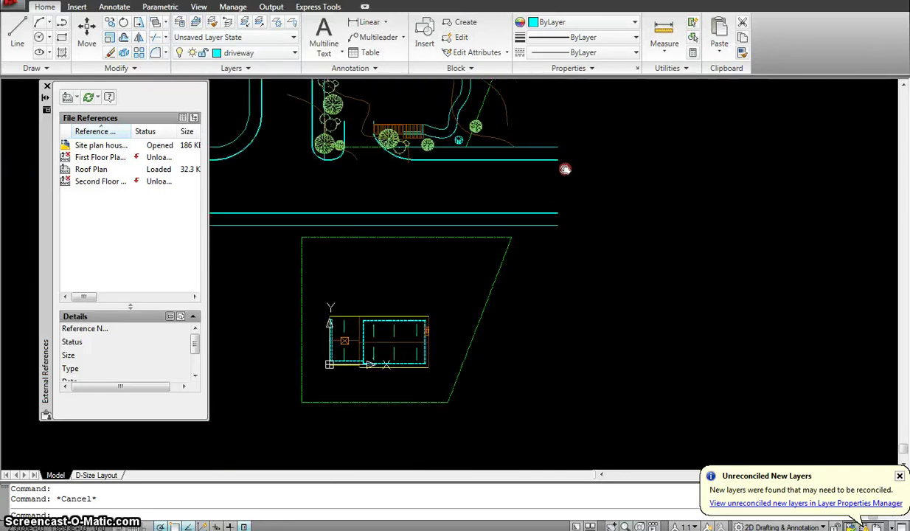
key(Escape)
text(l)
key(Return)
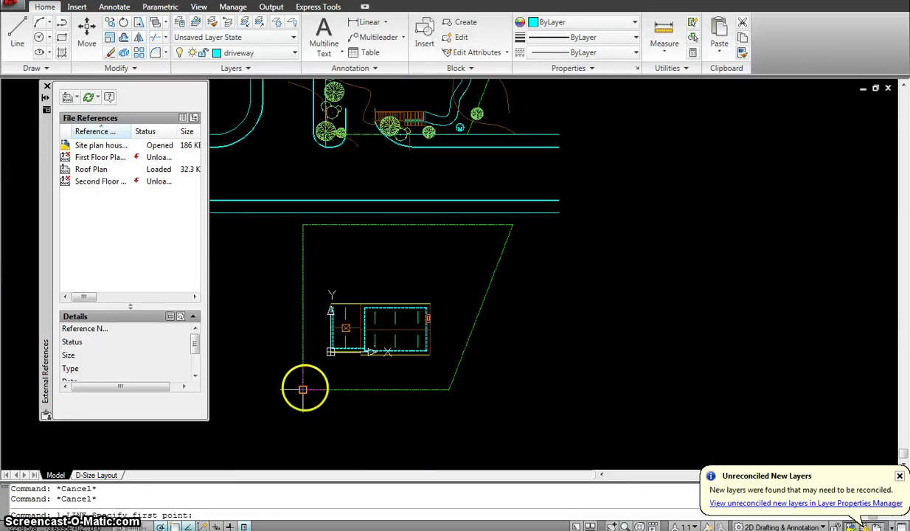
click(302, 388)
click(566, 388)
key(Escape)
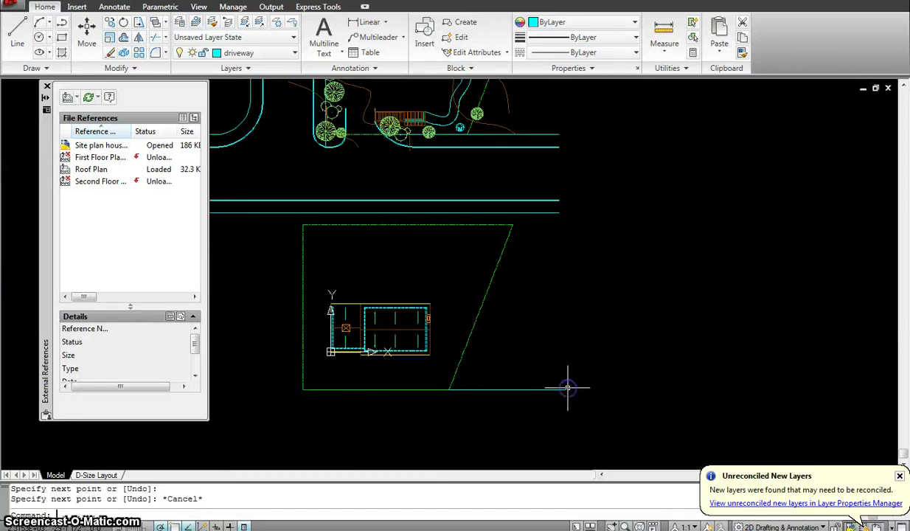
Step: Offset the new street line 10' downward, away from the property boundary
text(o)
key(Return)
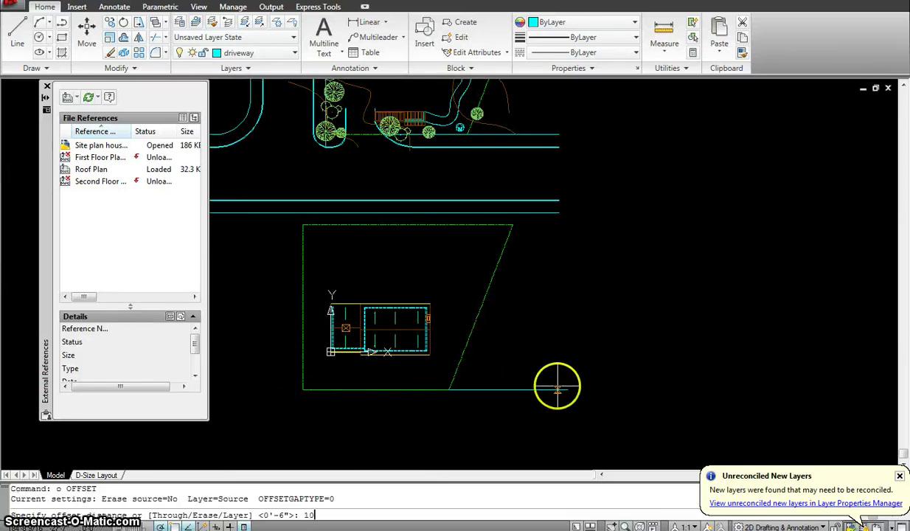
key(Return)
click(545, 389)
click(538, 418)
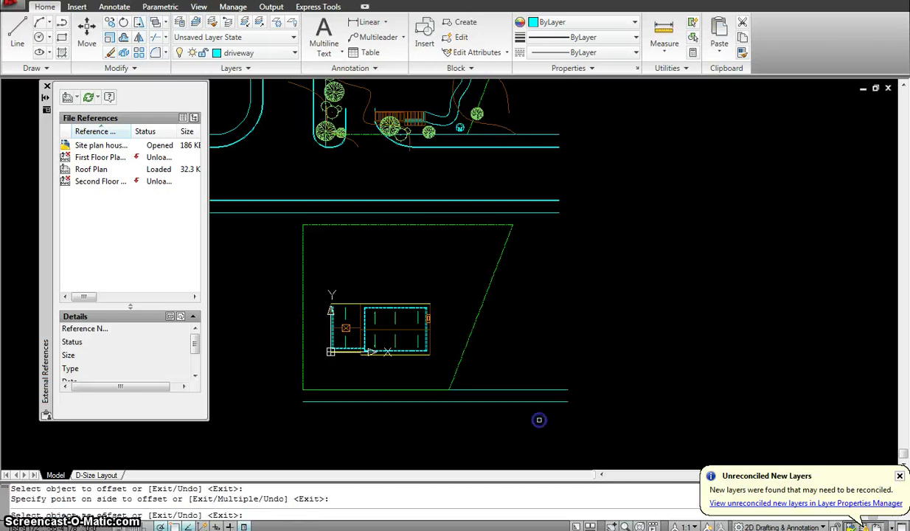
Step: Offset the lower street line below the new property 6" downward to form the near curb
key(Escape)
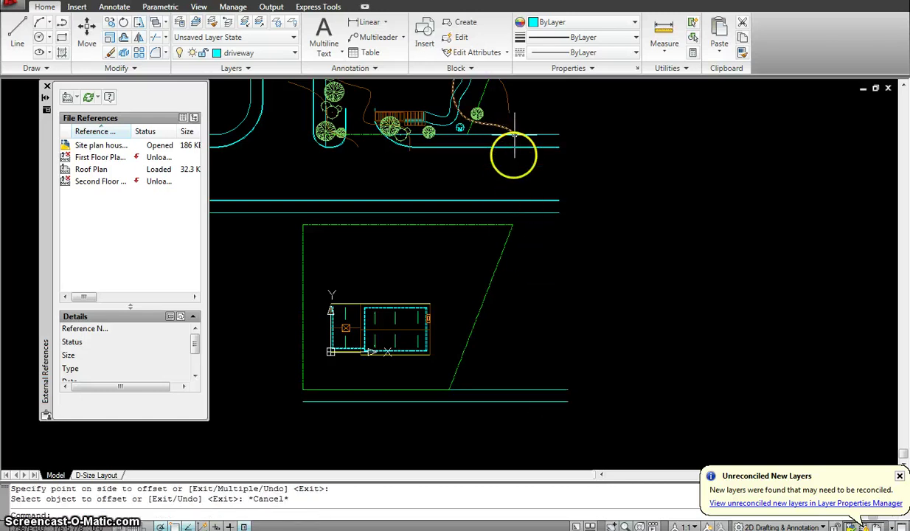
middle_drag(611, 286, 609, 262)
text(o)
key(Return)
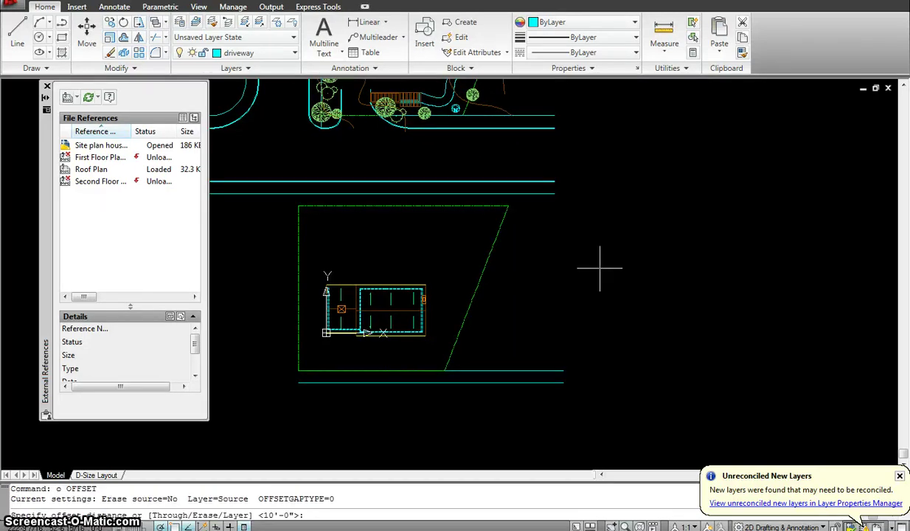
text(4)
key(Return)
click(532, 382)
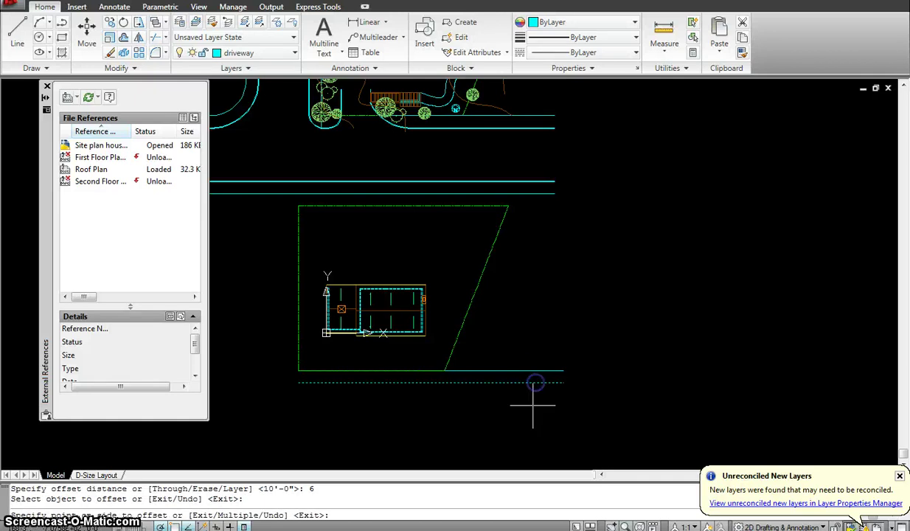
click(533, 407)
key(Escape)
key(Escape)
key(Escape)
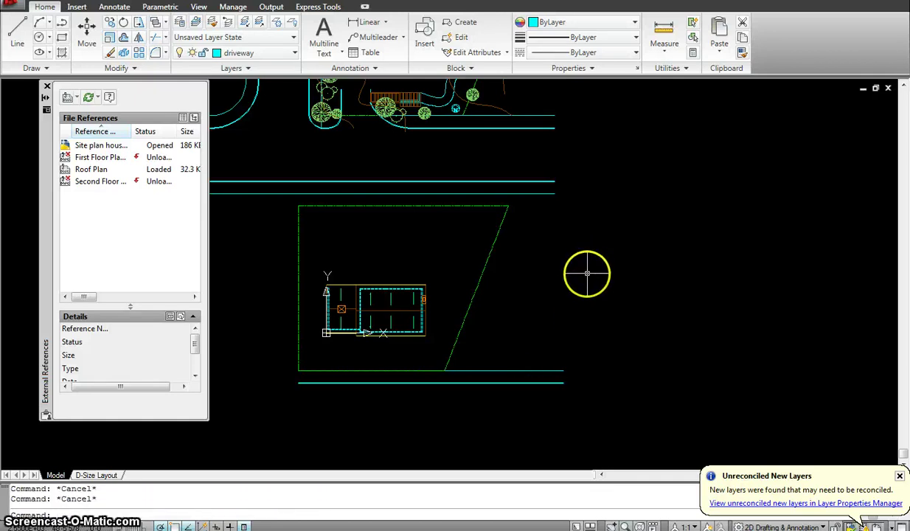
Step: Offset the near curb's outer line 40' downward to lay out the street width
text(o)
key(Return)
text(40)
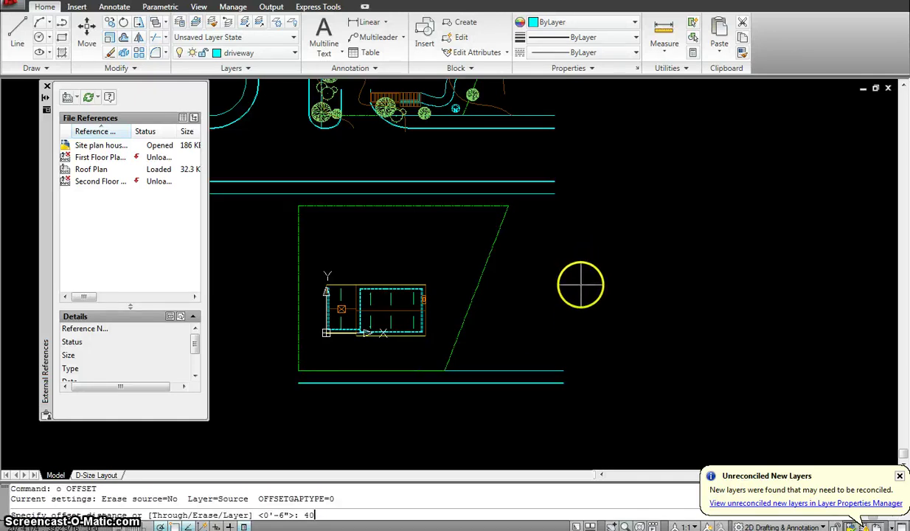
text(')
key(Return)
scroll(535, 379, up, 5)
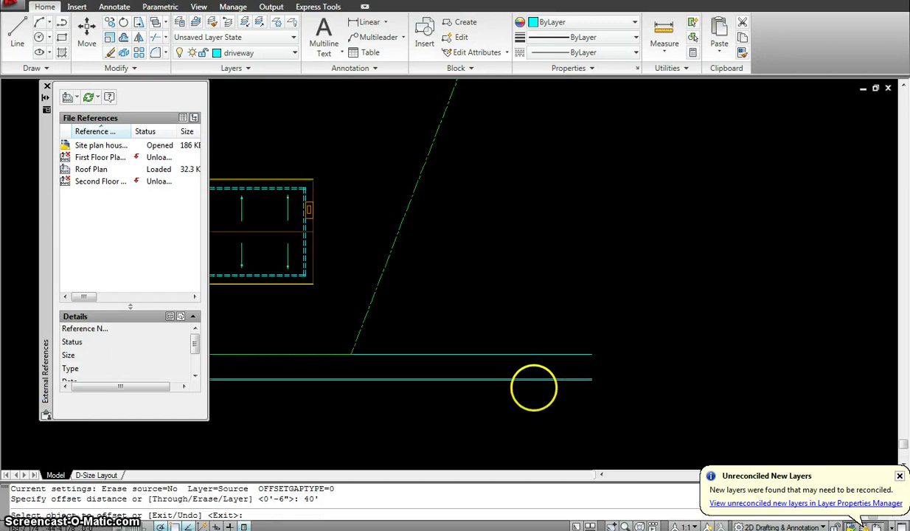
click(532, 377)
scroll(521, 412, down, 2)
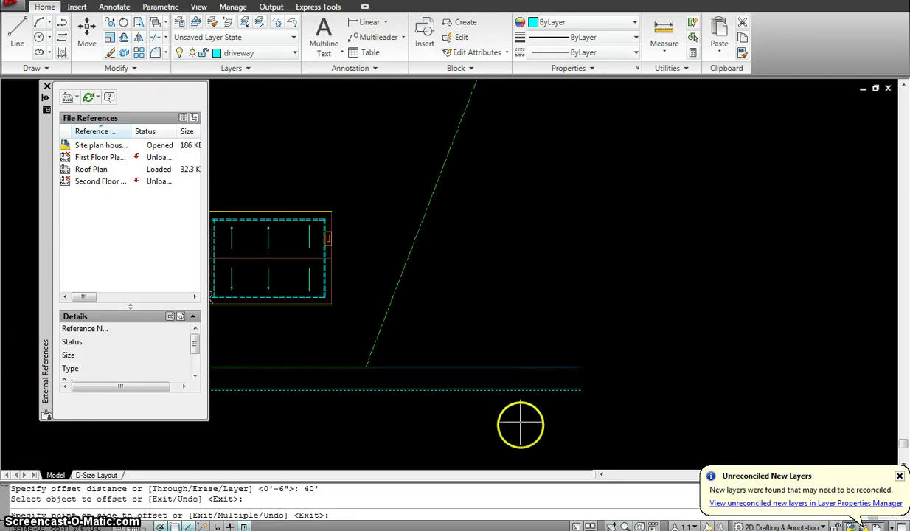
click(522, 422)
scroll(571, 299, down, 2)
key(Escape)
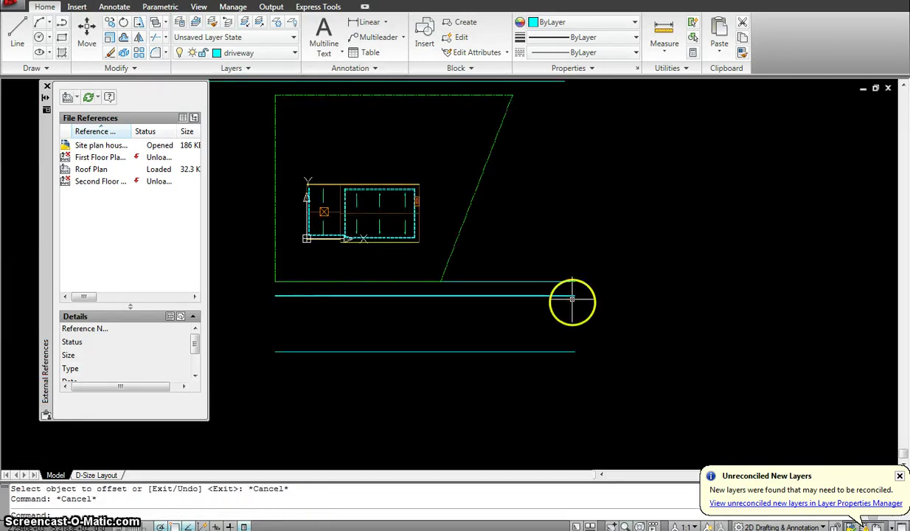
Step: Offset the line on the far side of the new street 10' downward, away from the property
text(o)
key(Return)
text(10')
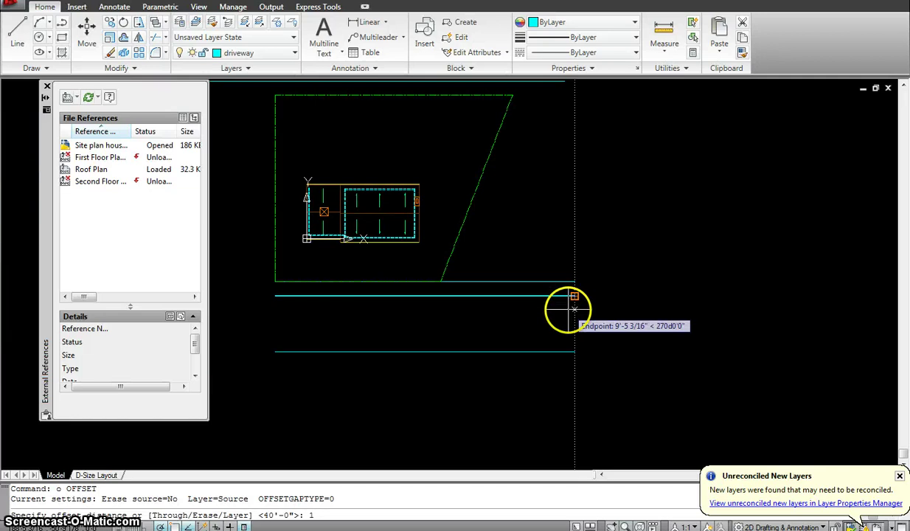
key(Return)
click(544, 347)
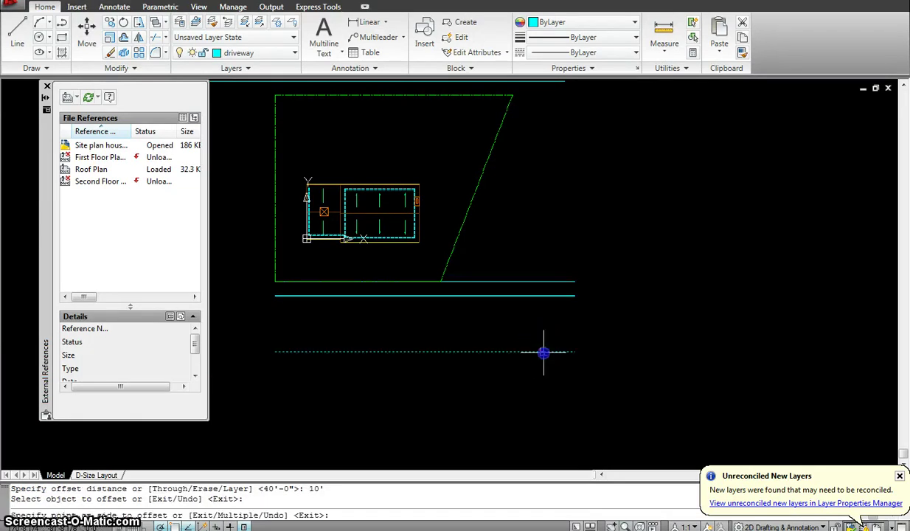
click(546, 385)
key(Escape)
Step: Offset the far side's upper line 6" upward, toward the street, to form the far curb
scroll(546, 379, up, 3)
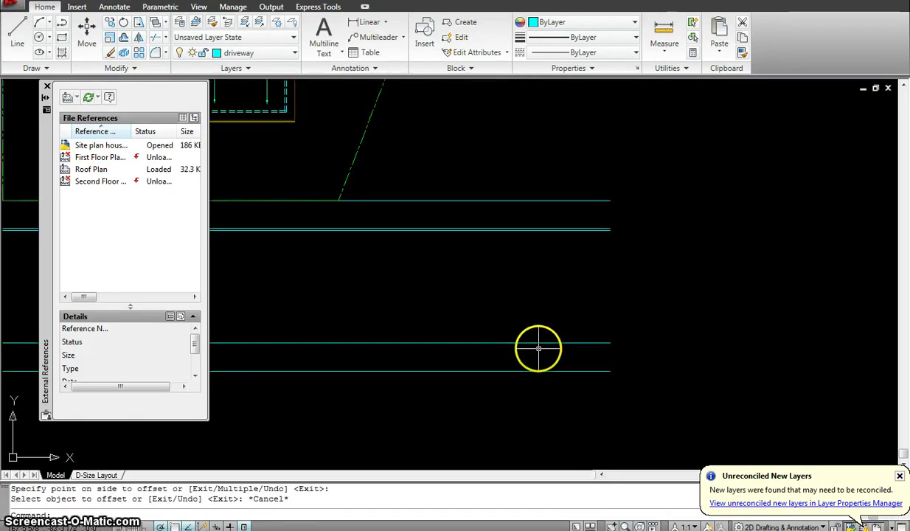
text(o)
key(Return)
text(6)
key(Return)
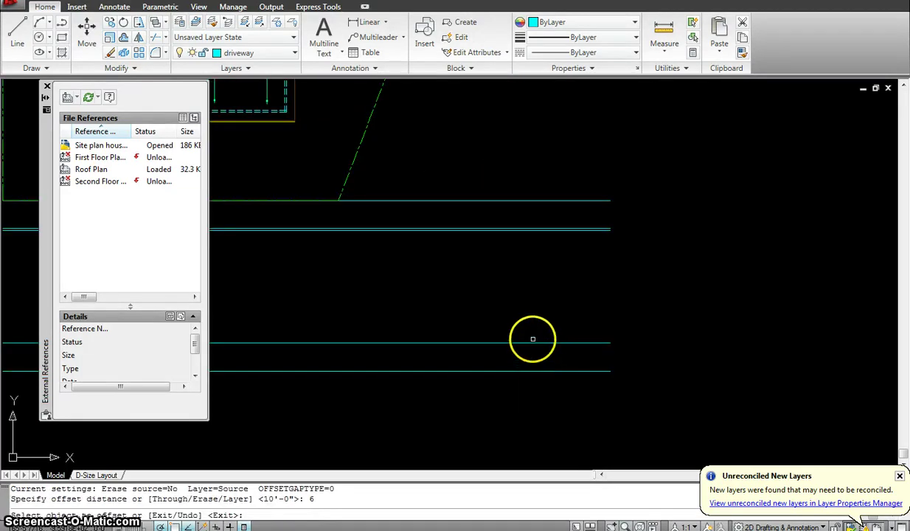
click(533, 343)
click(532, 321)
key(Escape)
Step: Draw a vertical line from the new boundary's upper-left corner straight down to below the horizontal street lines
scroll(611, 296, down, 5)
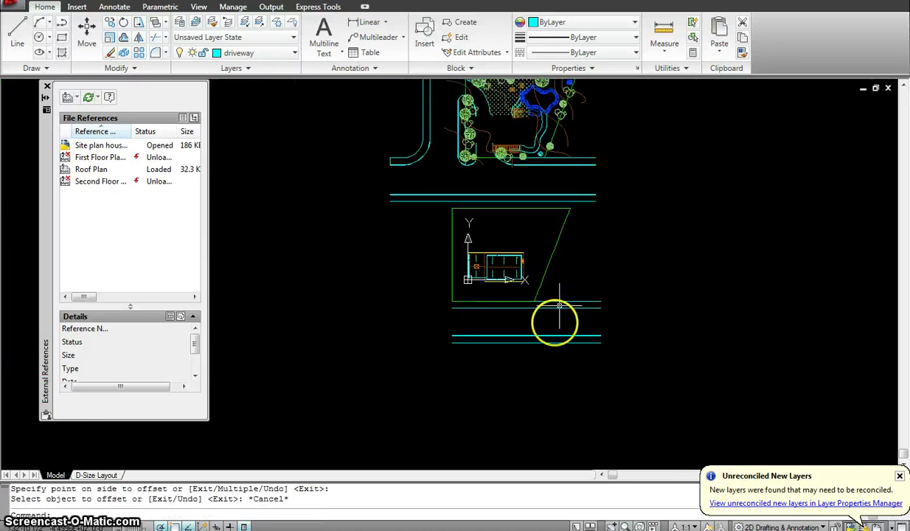
middle_drag(587, 290, 612, 328)
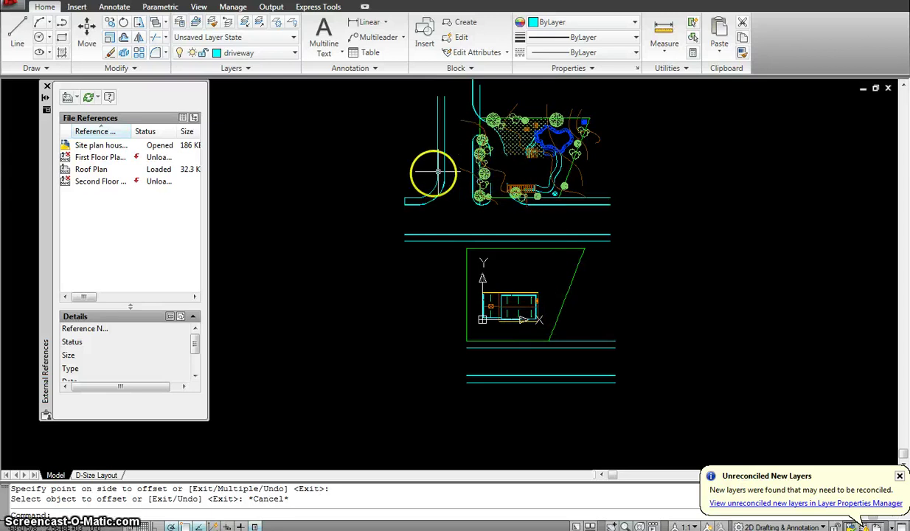
key(Escape)
text(l)
key(Return)
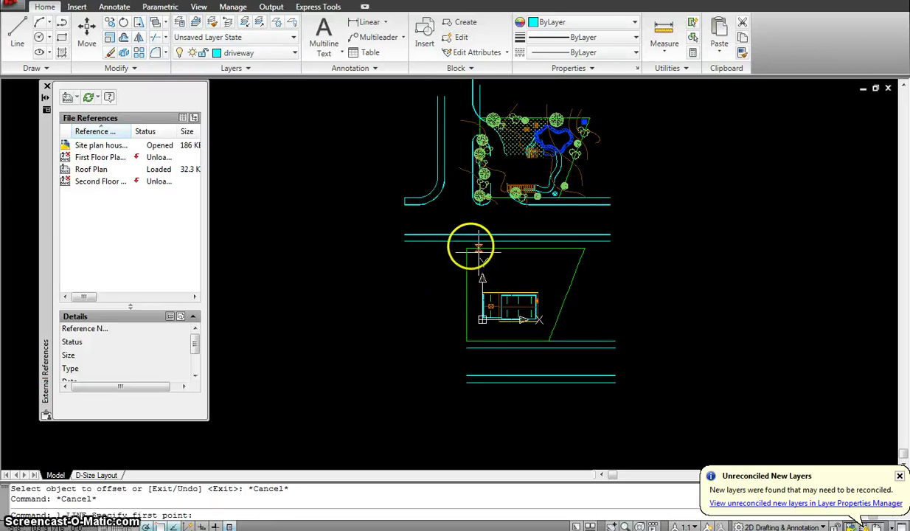
click(466, 248)
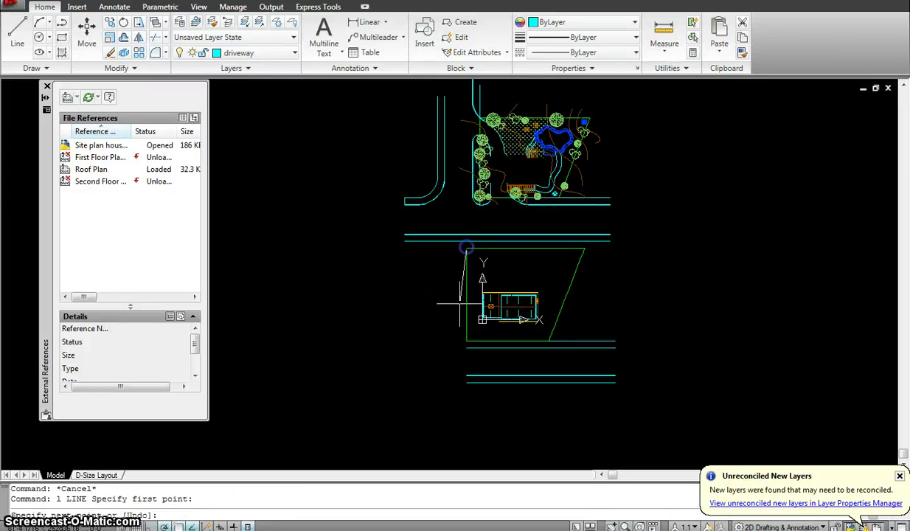
click(466, 425)
key(Escape)
Step: Offset the vertical line along the property's left edge 10' to the left
text(o)
key(Return)
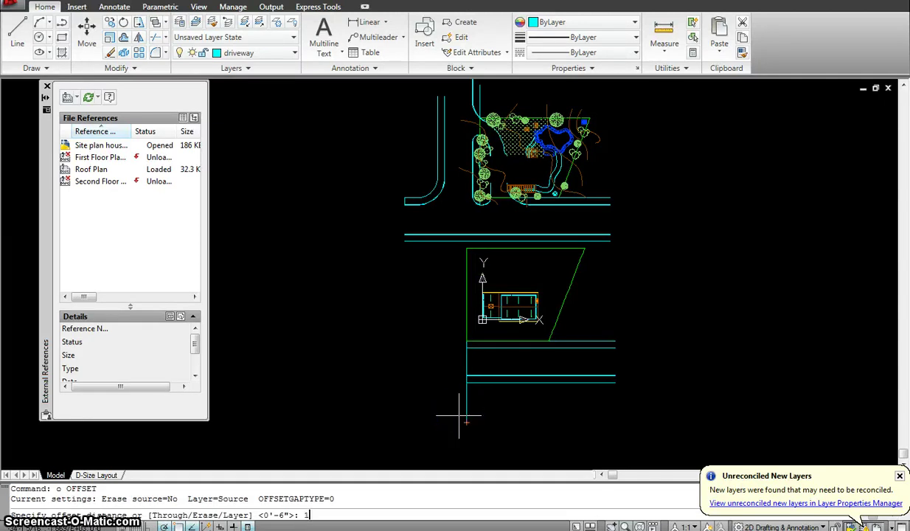
text(10')
key(Return)
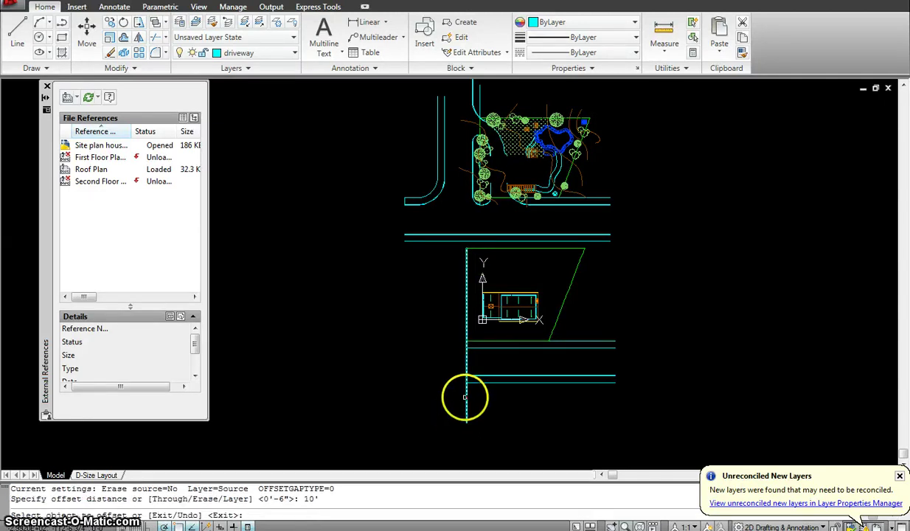
click(467, 392)
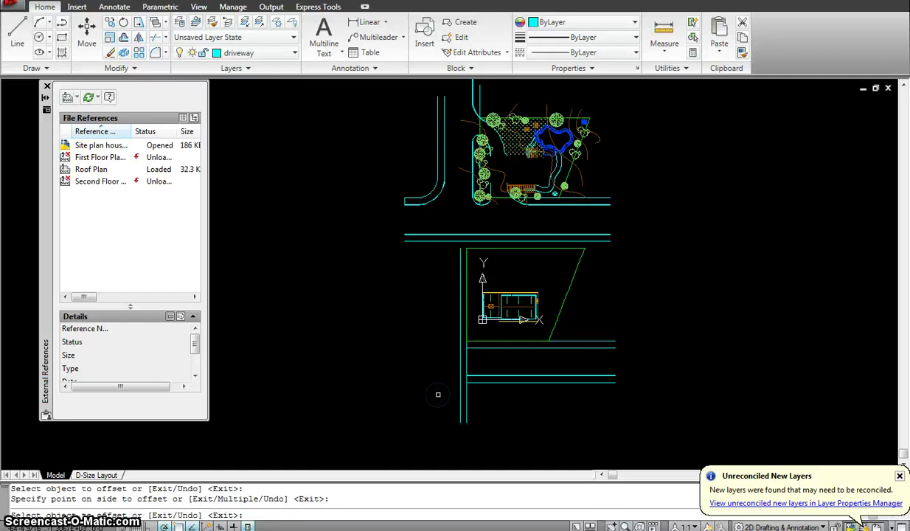
scroll(473, 385, up, 2)
key(Escape)
key(Escape)
Step: Offset the outer vertical line 6" to the left to form the side street's near curb
text(o)
key(Return)
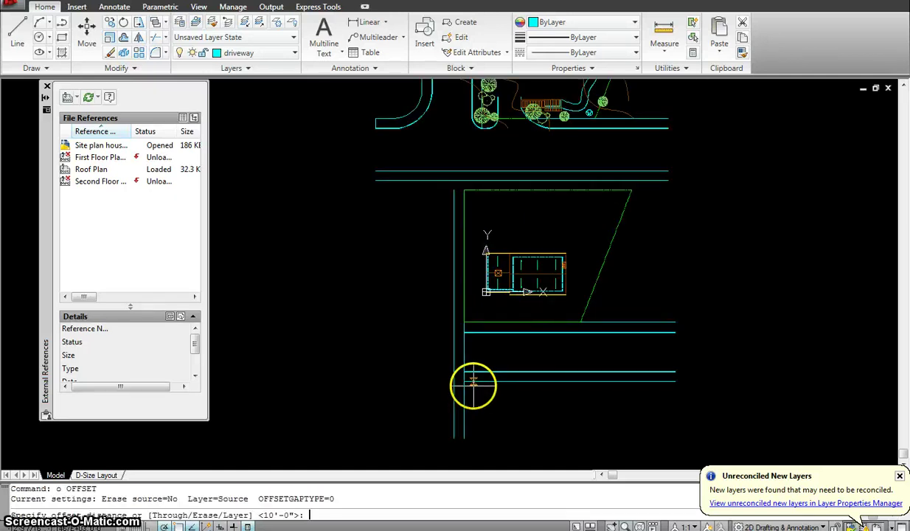
text(6)
key(Return)
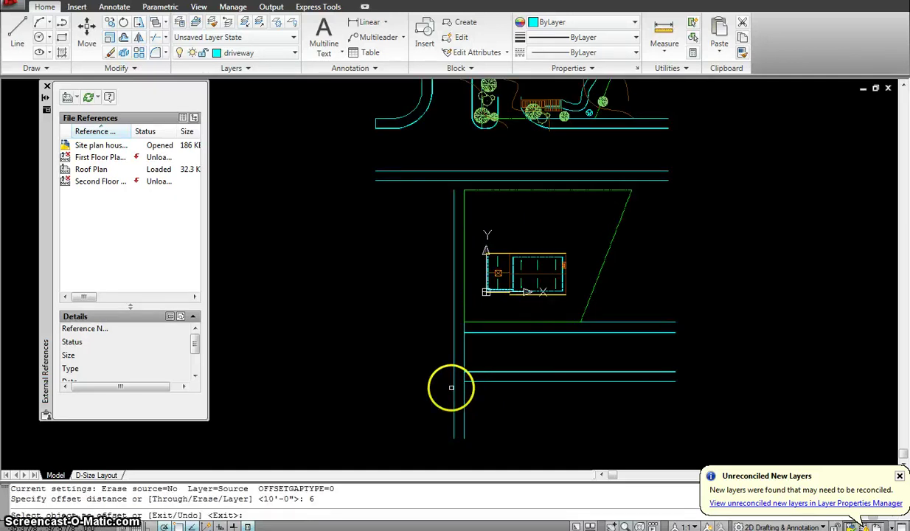
click(451, 387)
click(387, 378)
key(Escape)
key(Escape)
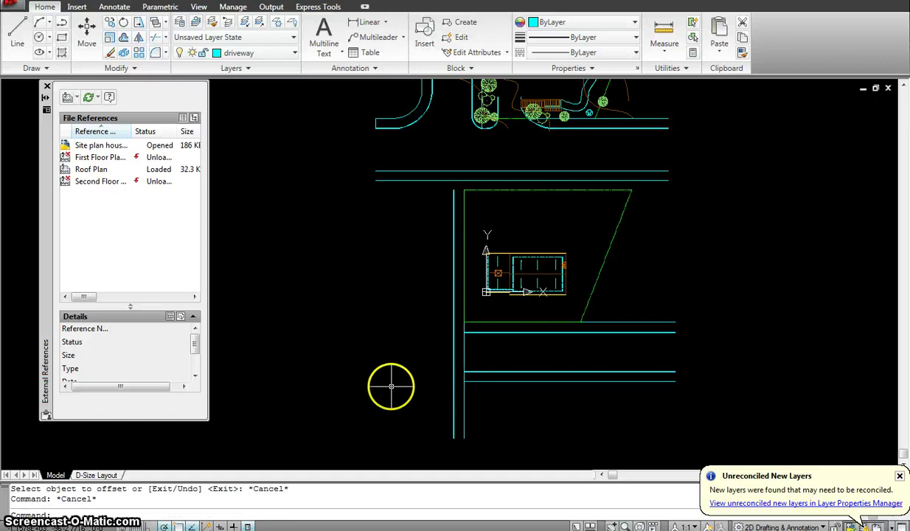
Step: Offset the near vertical curb's outer line 40' to the left to lay out the side street width
text(o)
key(Return)
scroll(402, 387, up, 2)
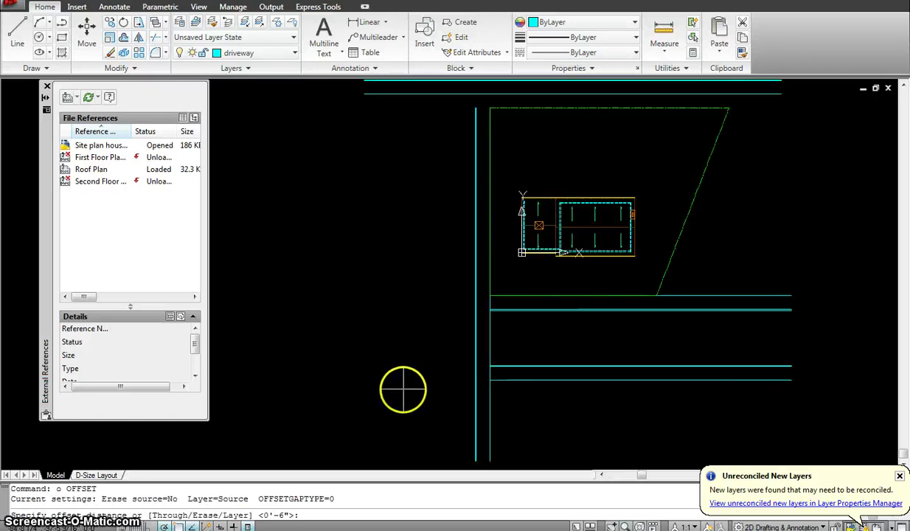
text(40')
key(Return)
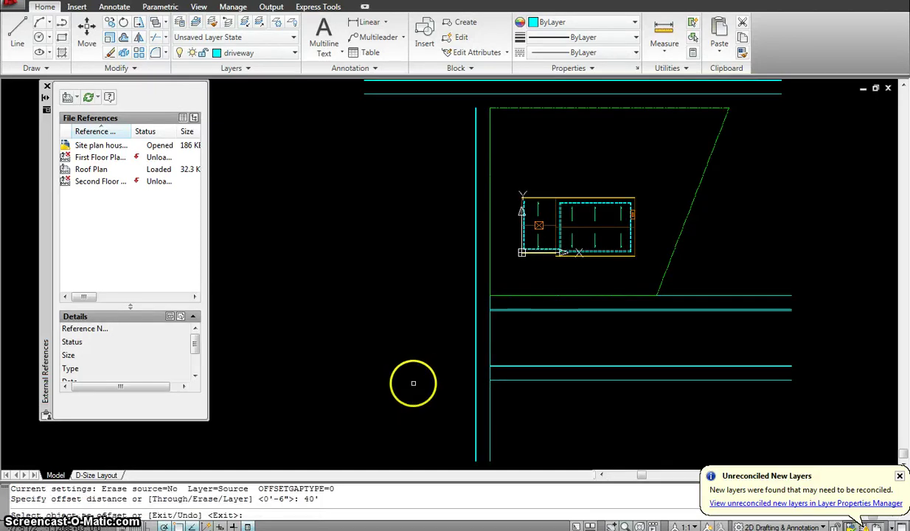
scroll(475, 355, up, 3)
click(485, 351)
click(420, 356)
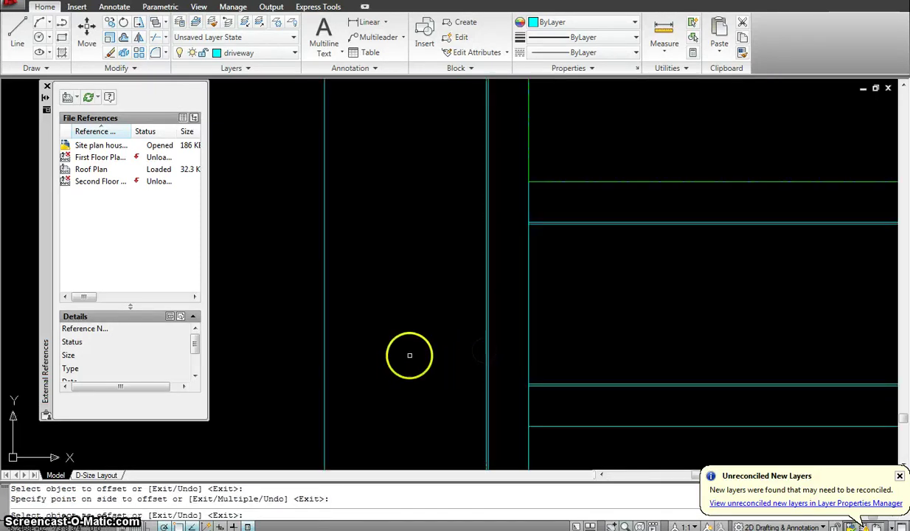
scroll(411, 358, down, 3)
key(Escape)
Step: Offset the vertical line on the side street's far side 6" to the left to form the far curb
text(o)
key(Return)
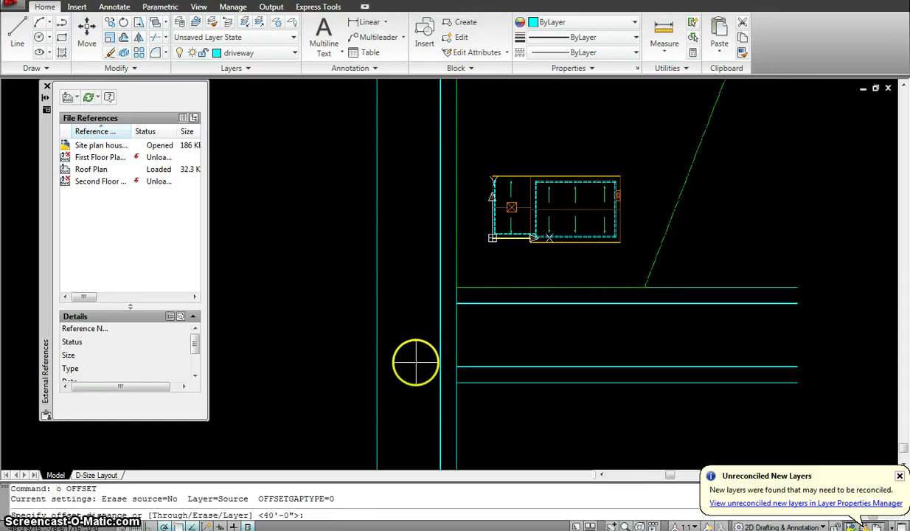
text(6)
key(Return)
click(371, 351)
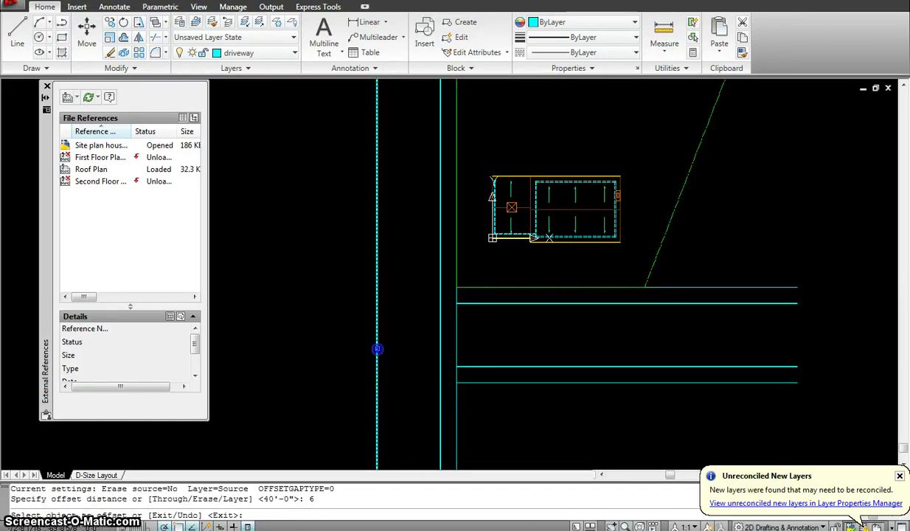
click(358, 349)
key(Escape)
key(Escape)
Step: Offset the outer line of the side street's far curb 10' to the left, away from the street
text(o)
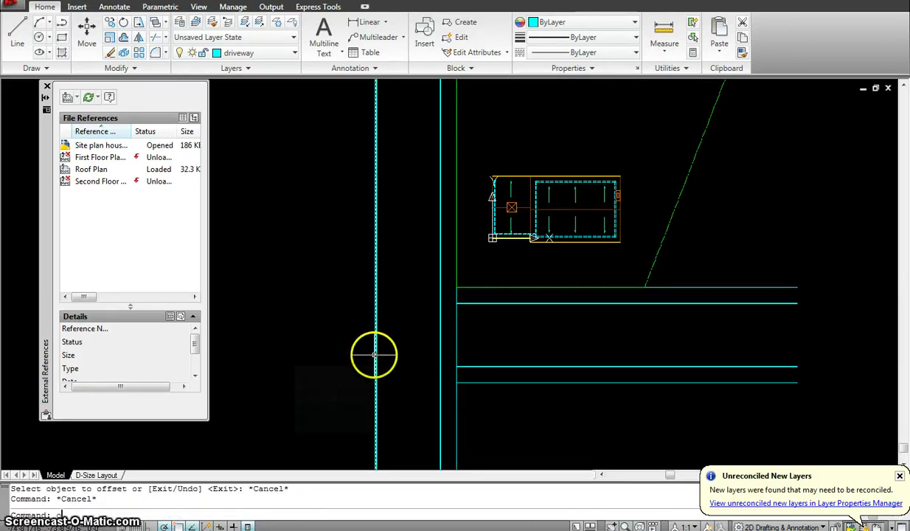
key(Return)
text(10')
key(Return)
scroll(374, 353, up, 5)
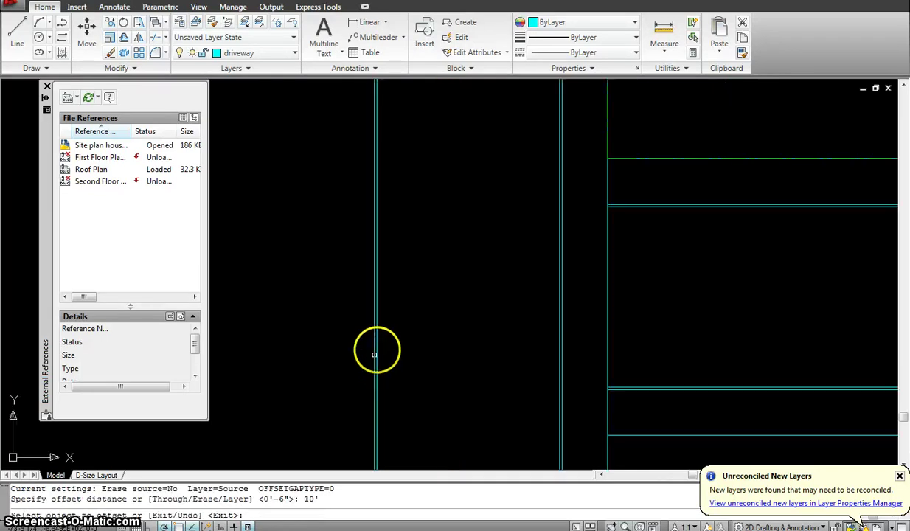
click(375, 347)
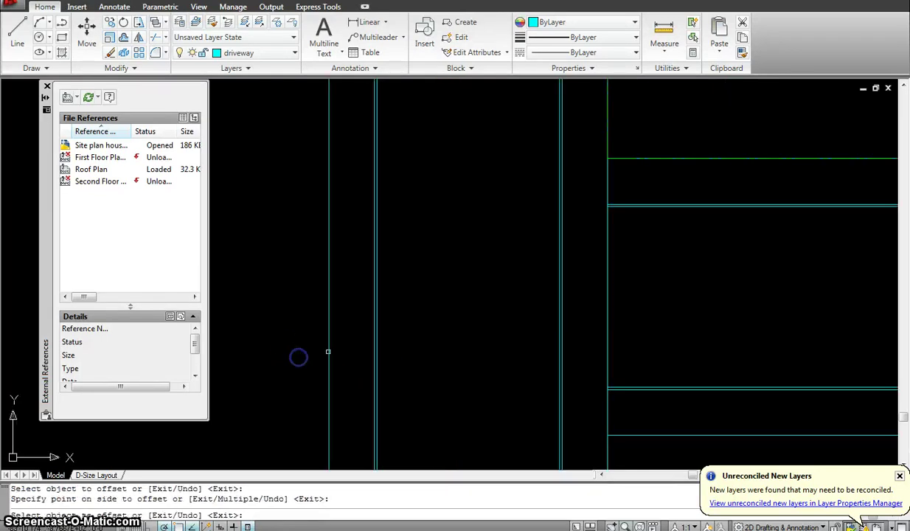
key(Escape)
scroll(463, 345, down, 3)
scroll(398, 367, down, 3)
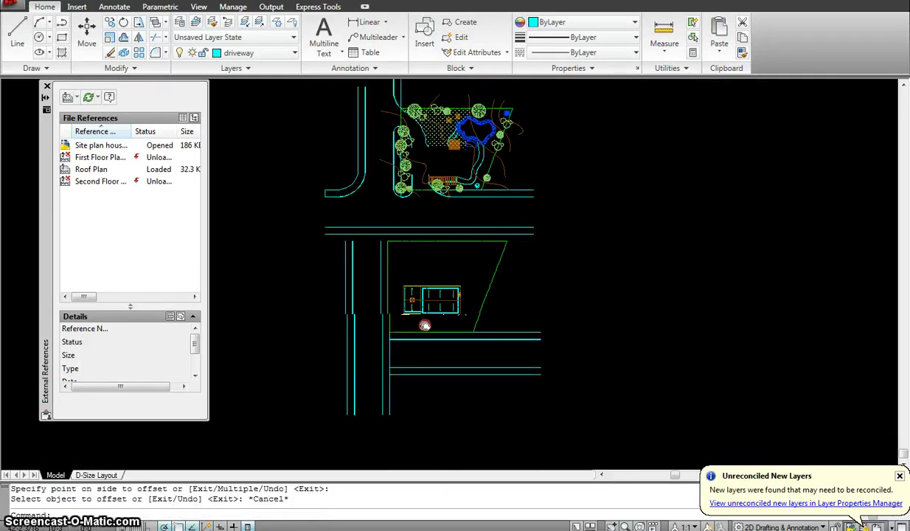
Step: Measure the distance from the side street curb to the driveway's near edge in the original site plan
middle_drag(424, 325, 417, 340)
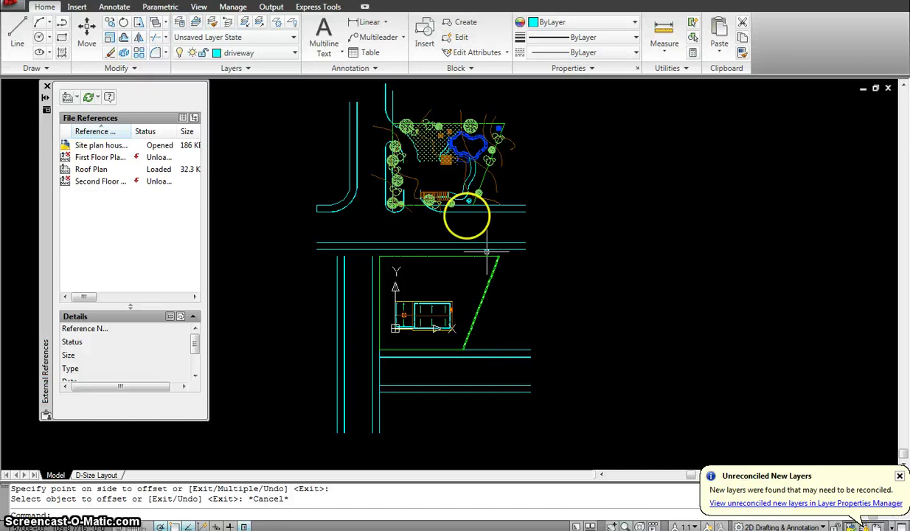
scroll(413, 206, up, 5)
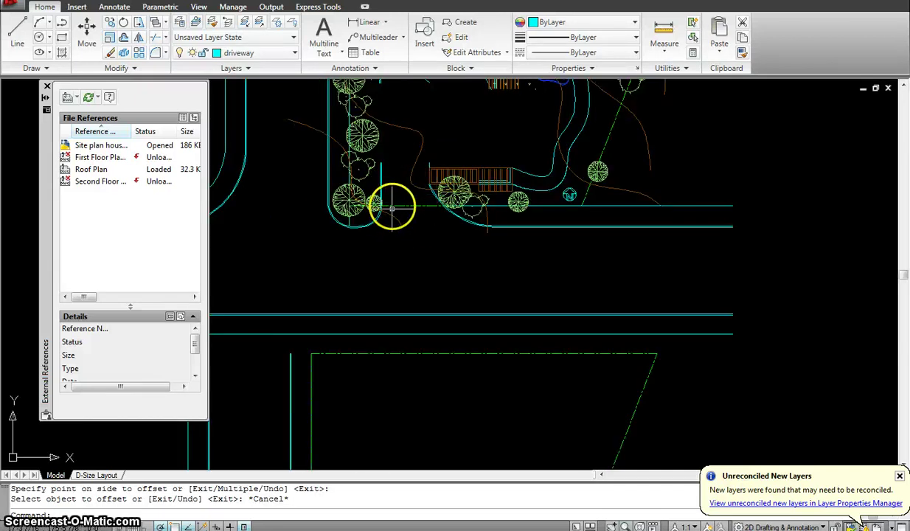
scroll(410, 234, down, 2)
key(Escape)
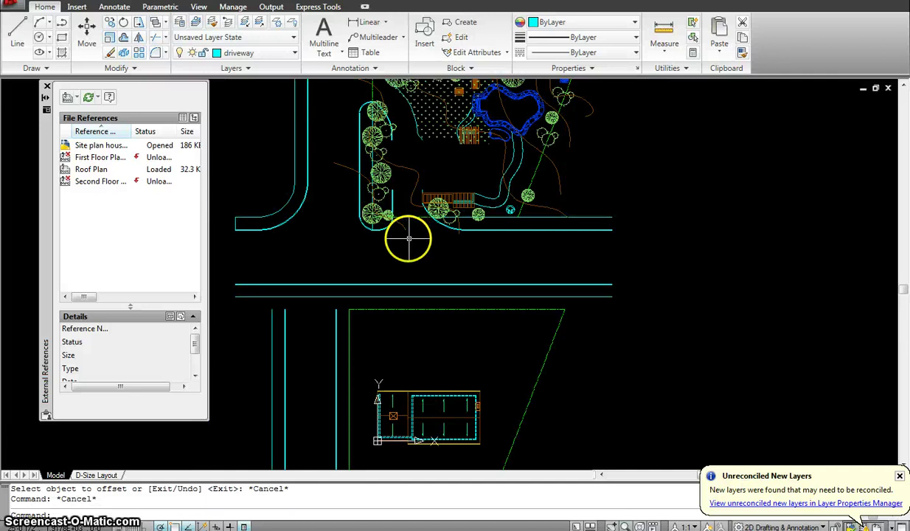
text(di)
key(Return)
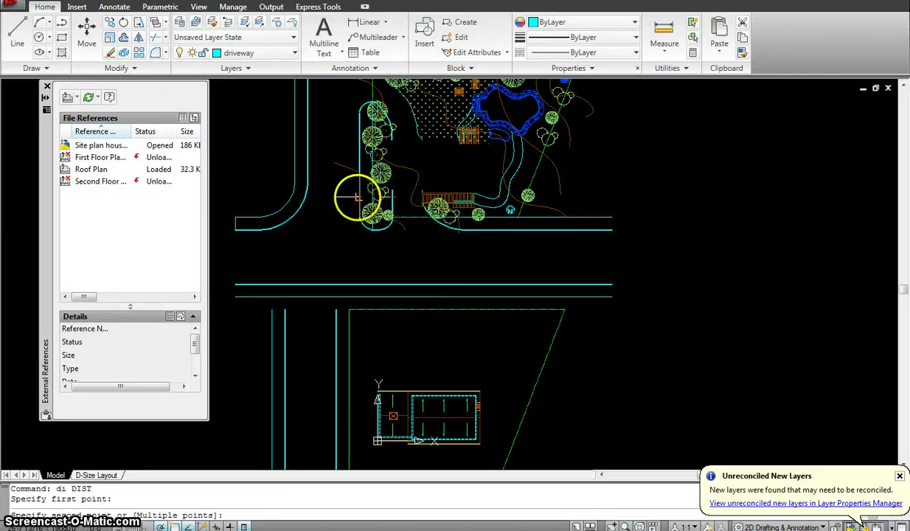
click(357, 198)
key(Escape)
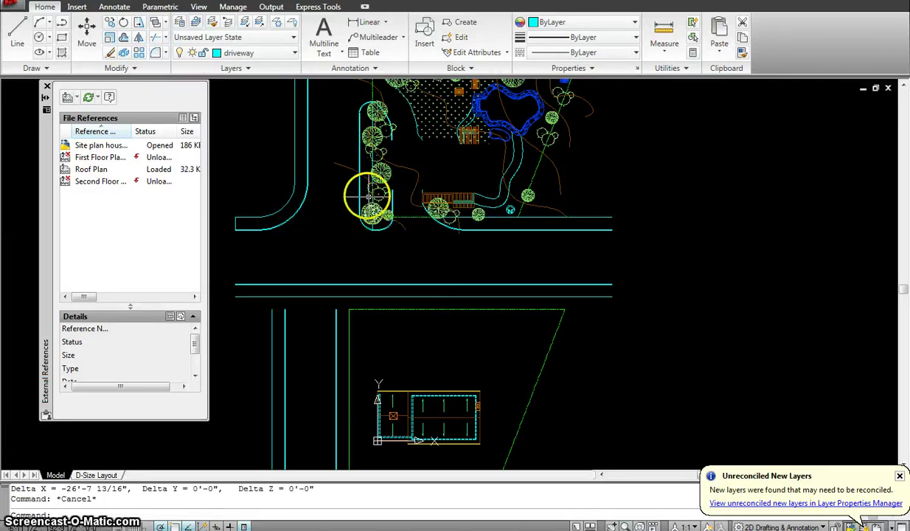
Step: Offset the side street's near curb line 26' to the right to form the driveway's first edge
middle_drag(379, 238, 384, 131)
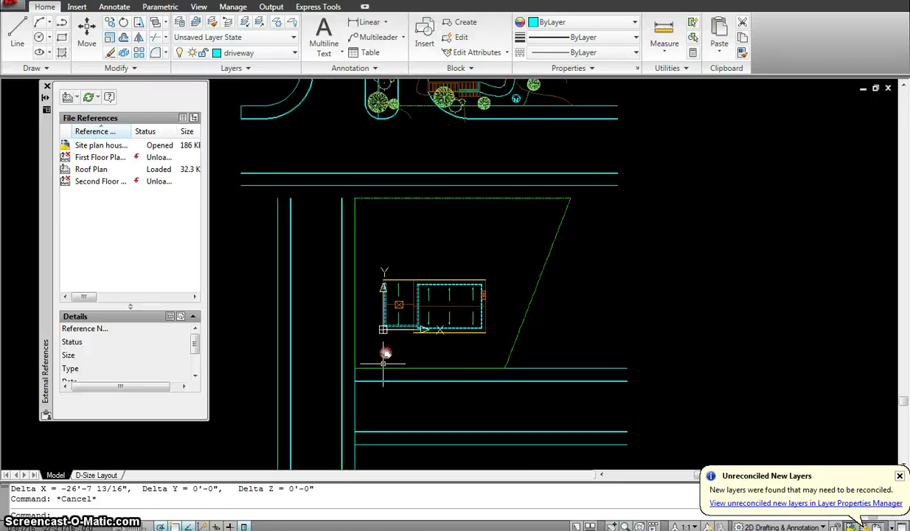
middle_drag(385, 354, 380, 254)
key(Escape)
text(o)
key(Return)
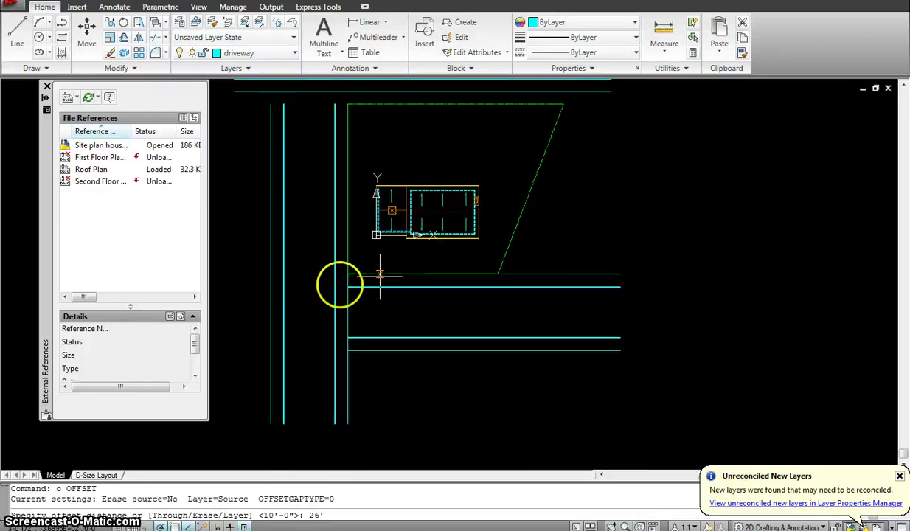
text(26')
key(Return)
scroll(339, 293, up, 3)
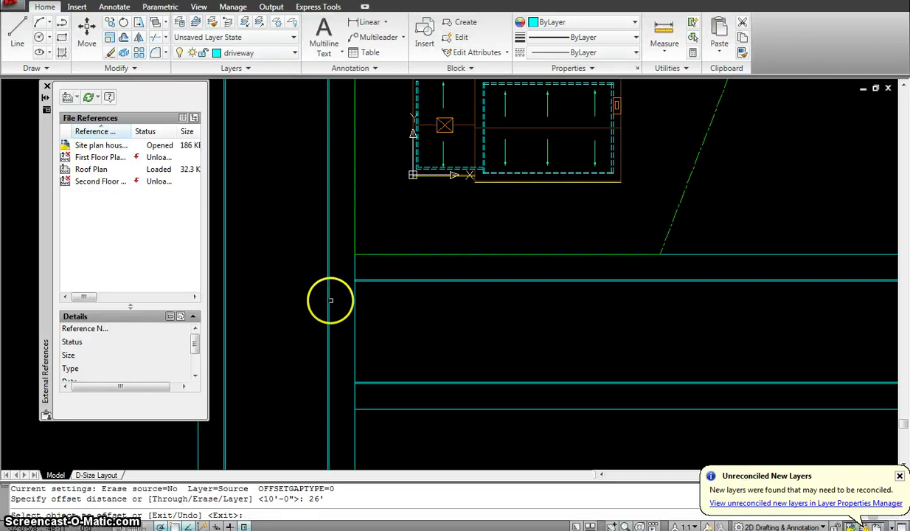
click(330, 300)
click(453, 310)
scroll(490, 327, down, 4)
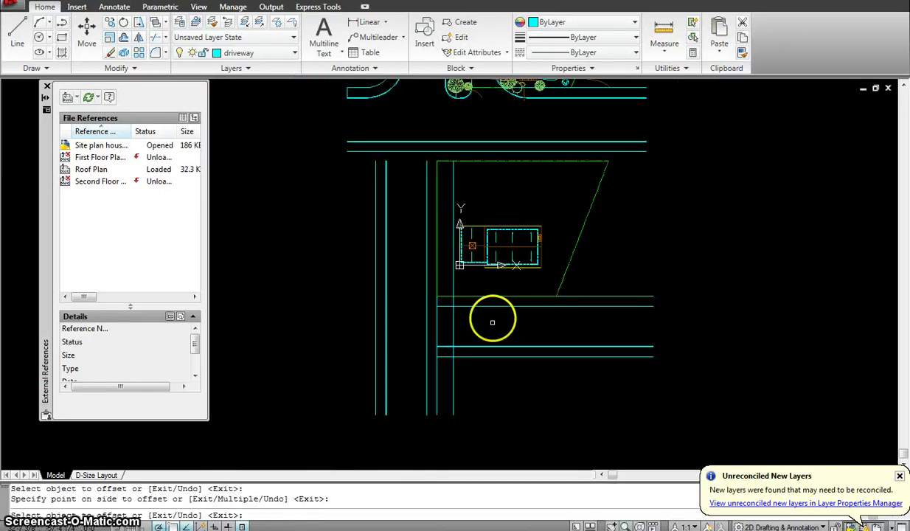
key(Escape)
Step: Measure the driveway opening's width between its two edges in the original site plan
middle_drag(481, 185, 464, 324)
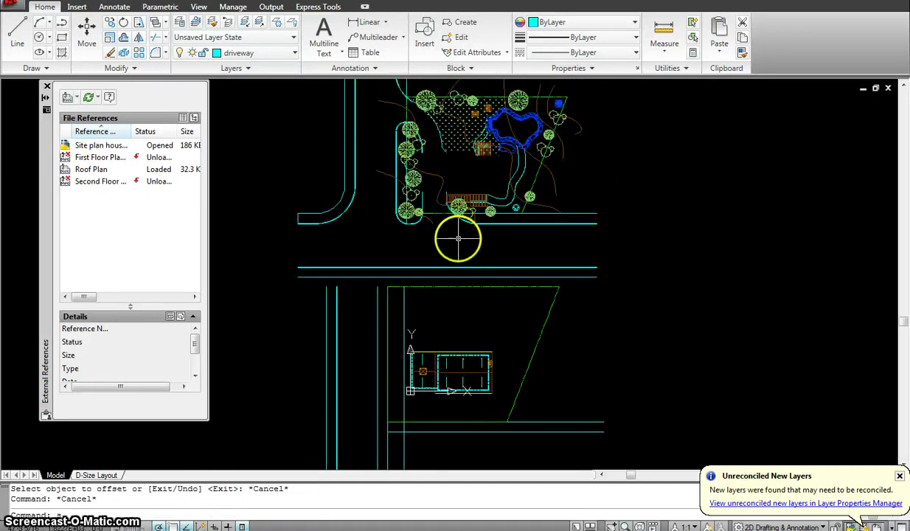
key(Escape)
text(di)
key(Return)
scroll(430, 197, up, 3)
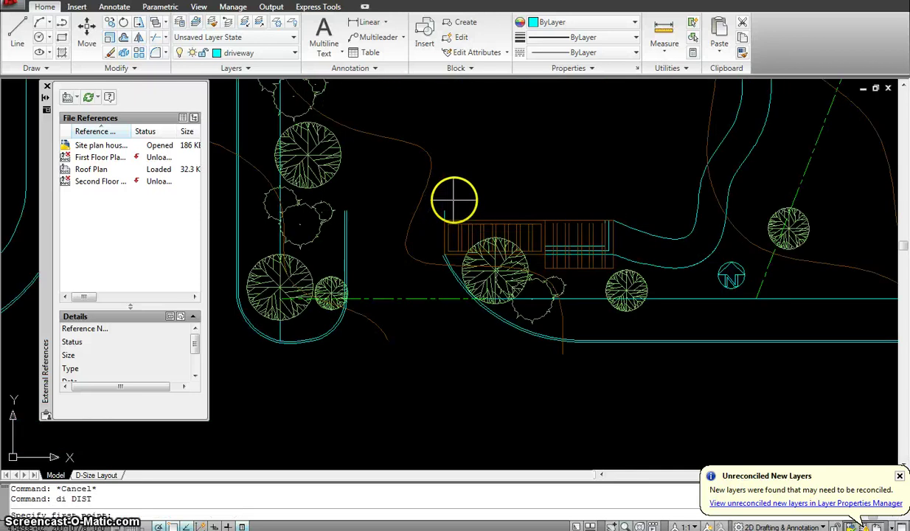
click(351, 211)
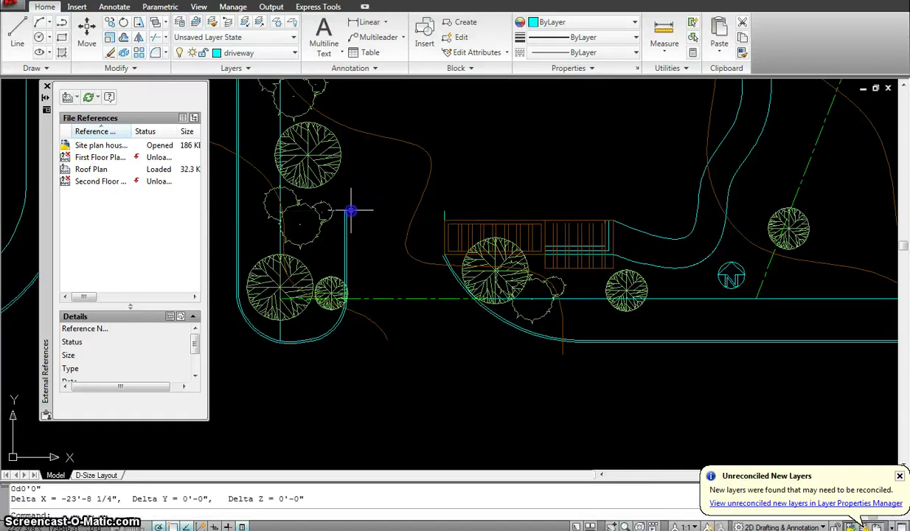
key(Escape)
Step: Offset the driveway's first edge 24' to the right to form its second edge
scroll(474, 315, down, 5)
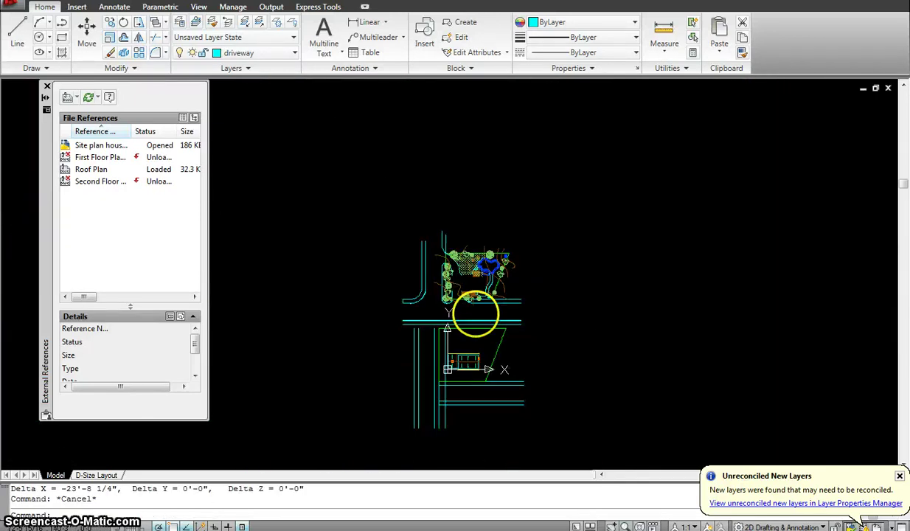
scroll(448, 406, up, 2)
scroll(449, 404, up, 2)
key(Escape)
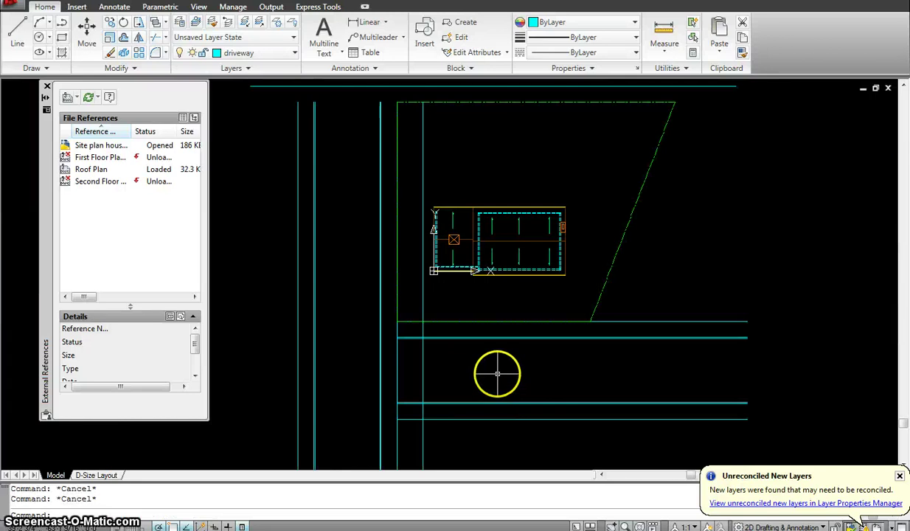
text(o)
key(Return)
text(24')
key(Return)
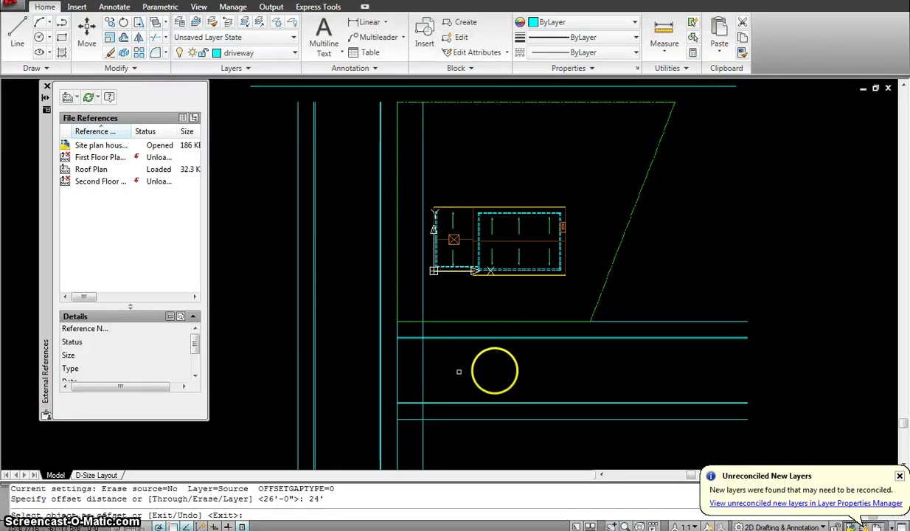
click(424, 358)
click(496, 359)
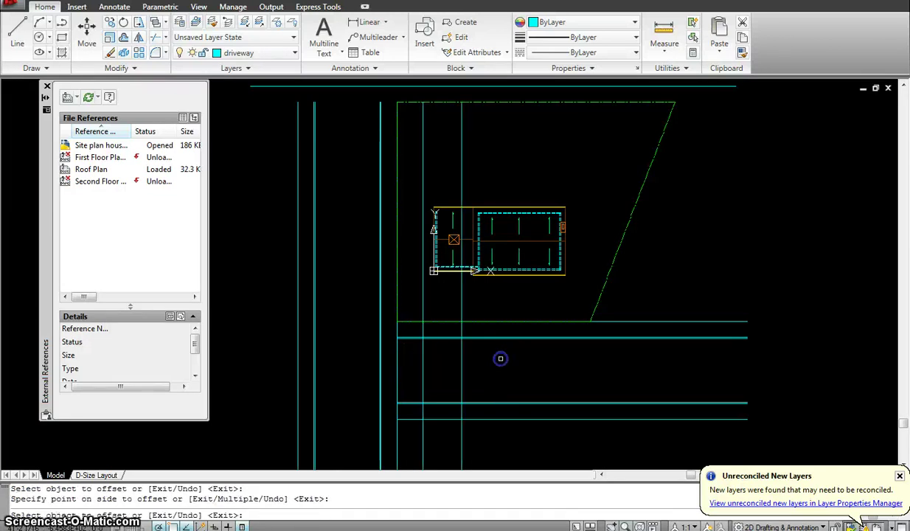
key(Escape)
Step: Trim the front street's near curb lines and the line behind them between the two driveway edges to open the driveway entrance
scroll(509, 361, down, 2)
scroll(528, 372, down, 2)
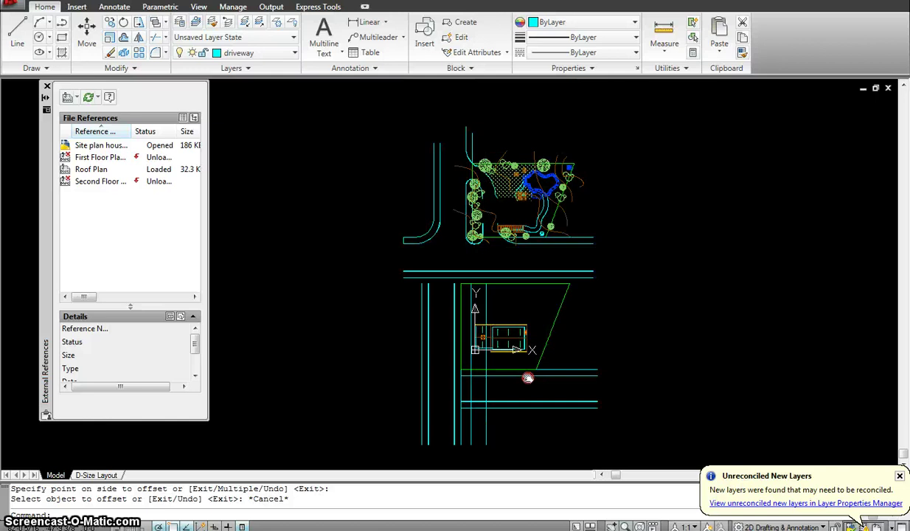
middle_drag(528, 374, 526, 358)
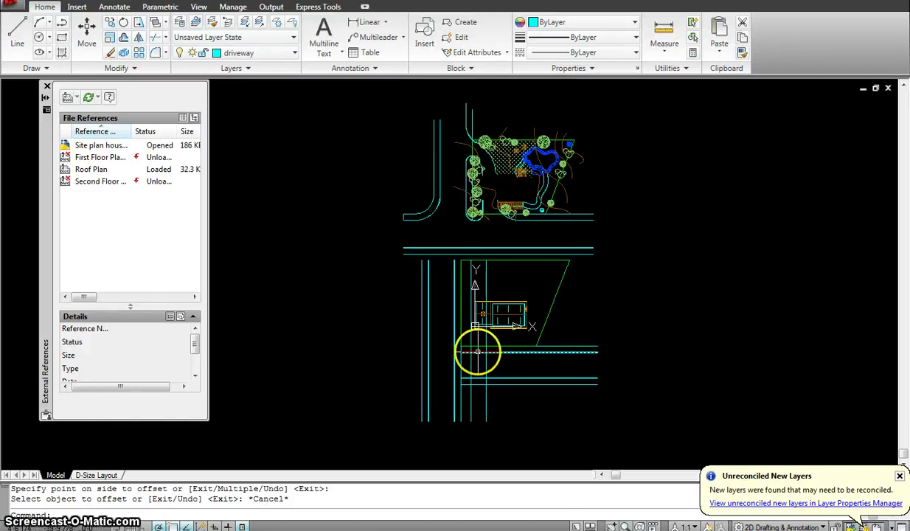
click(504, 328)
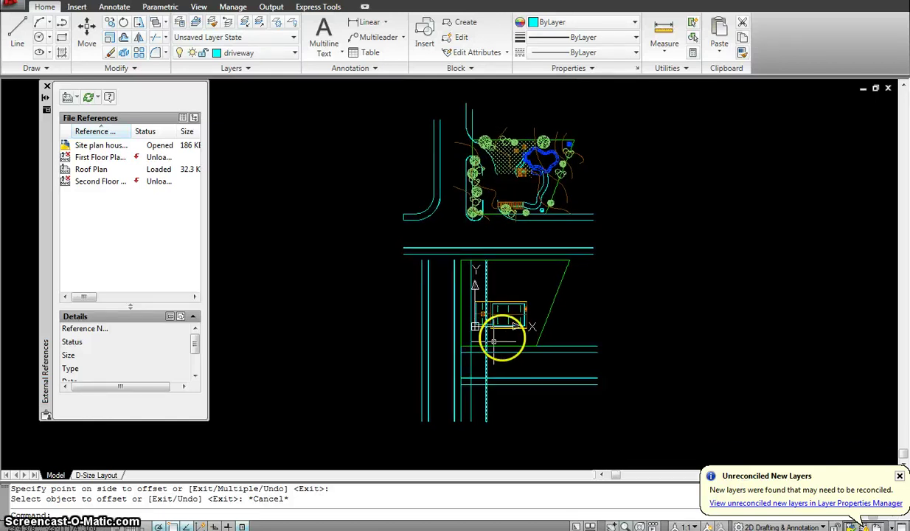
scroll(503, 337, up, 2)
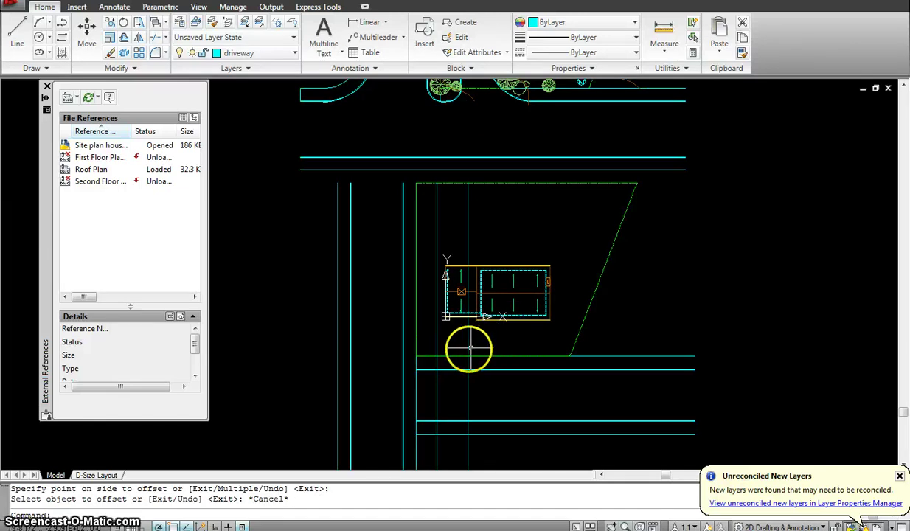
scroll(466, 372, down, 2)
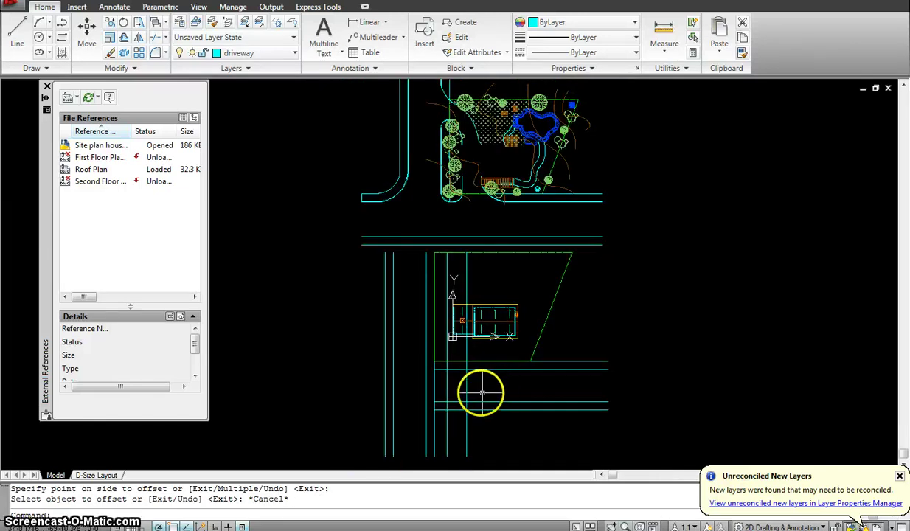
text(tr)
key(Return)
click(528, 444)
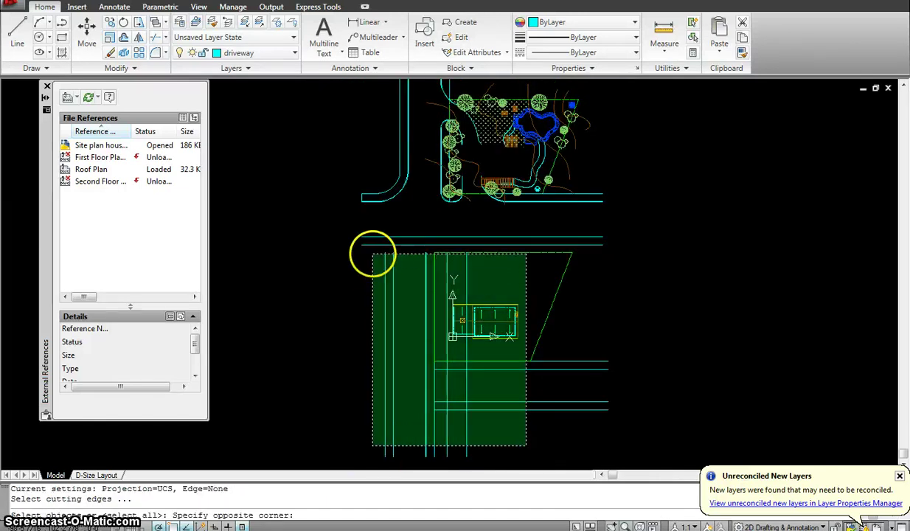
click(368, 243)
key(Return)
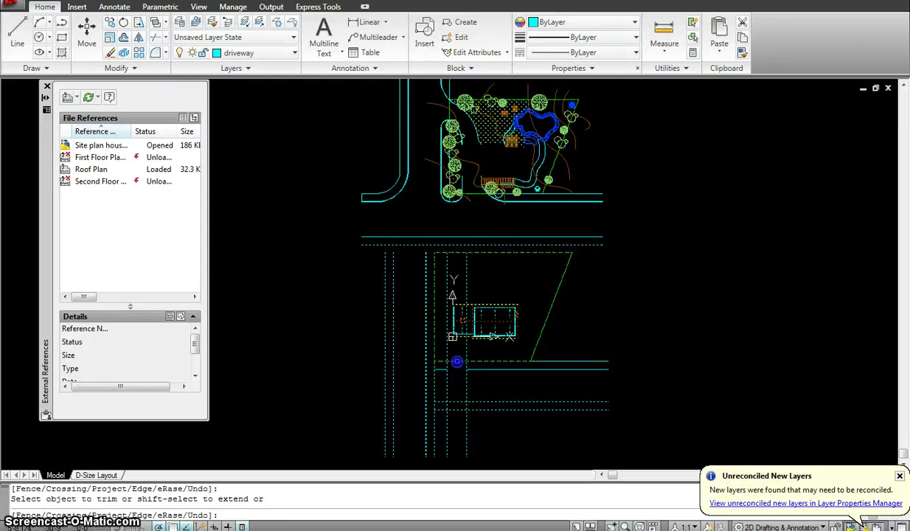
key(Escape)
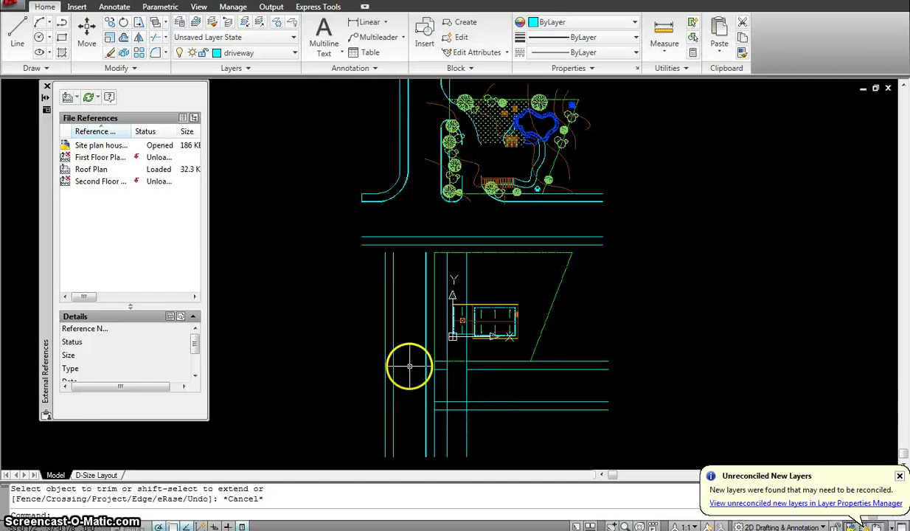
key(Escape)
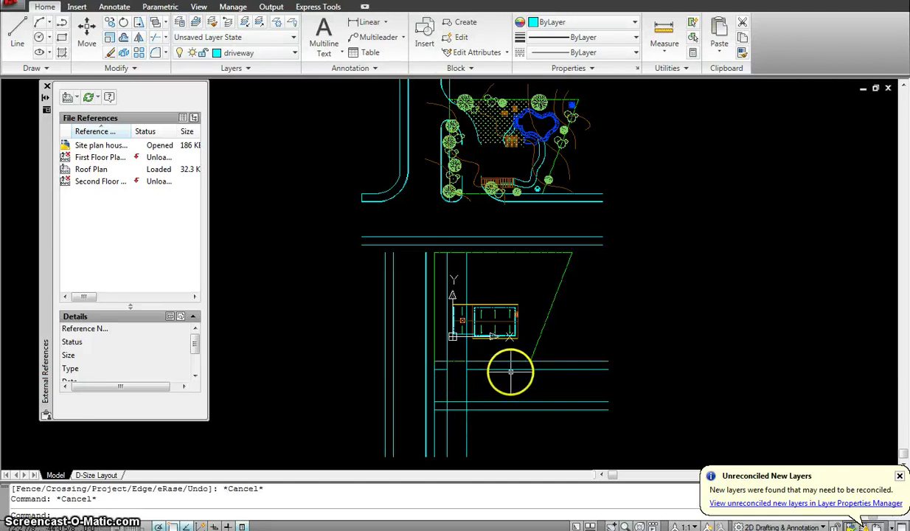
Step: Stretch the street-side line of the short curb segment beside the driveway to the left, across and past the side street
click(508, 370)
click(466, 369)
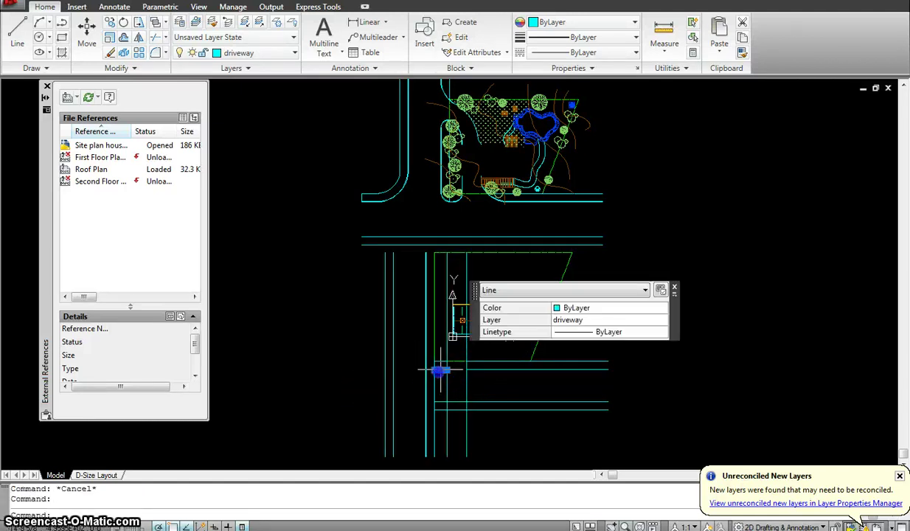
click(436, 369)
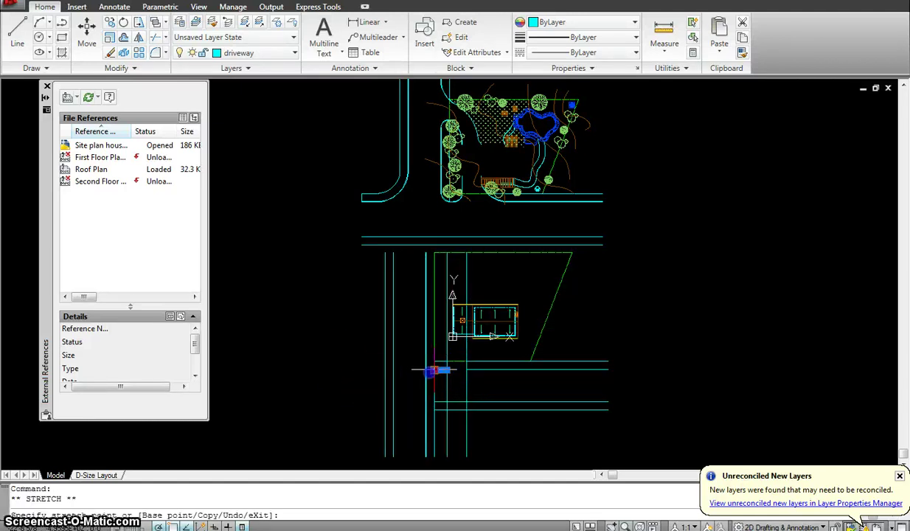
click(337, 370)
key(Escape)
Step: Stretch the lot-side line of the same short curb segment to the left past the side street's far edge
scroll(417, 386, up, 3)
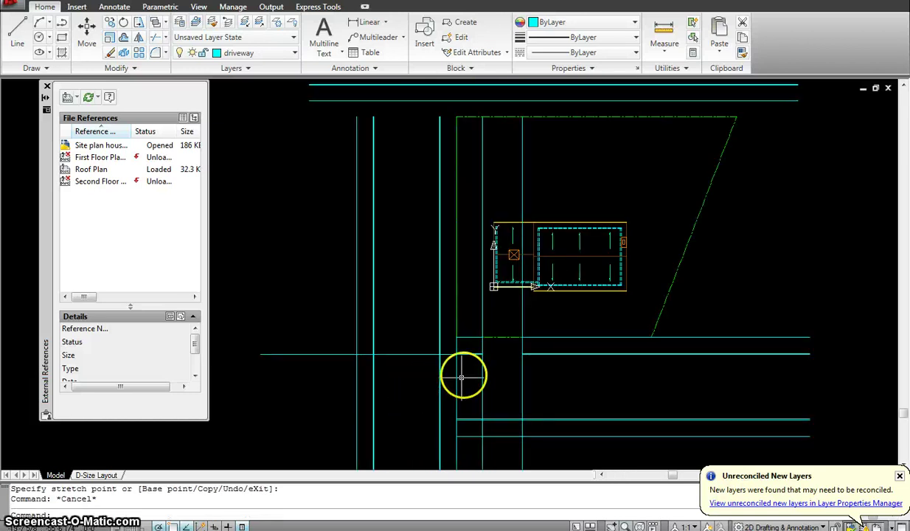
scroll(461, 377, up, 3)
click(458, 324)
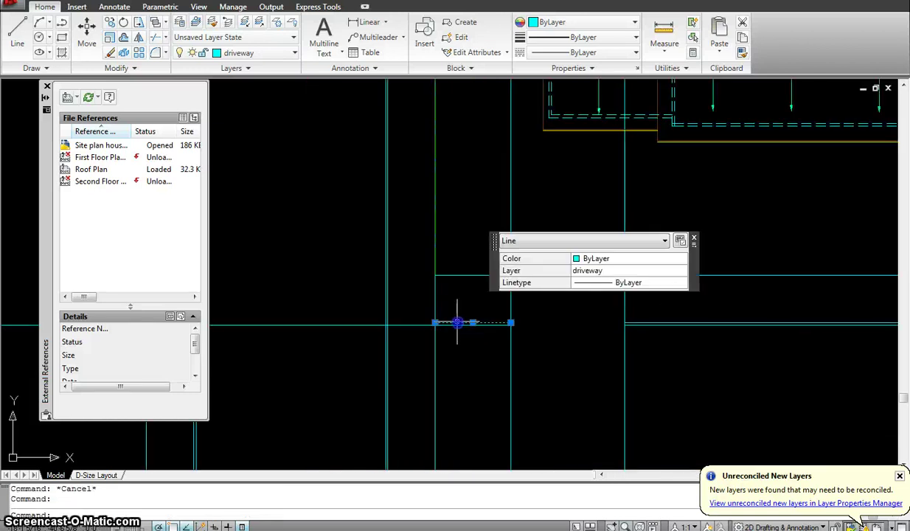
click(435, 325)
scroll(435, 324, down, 2)
middle_drag(435, 324, 697, 367)
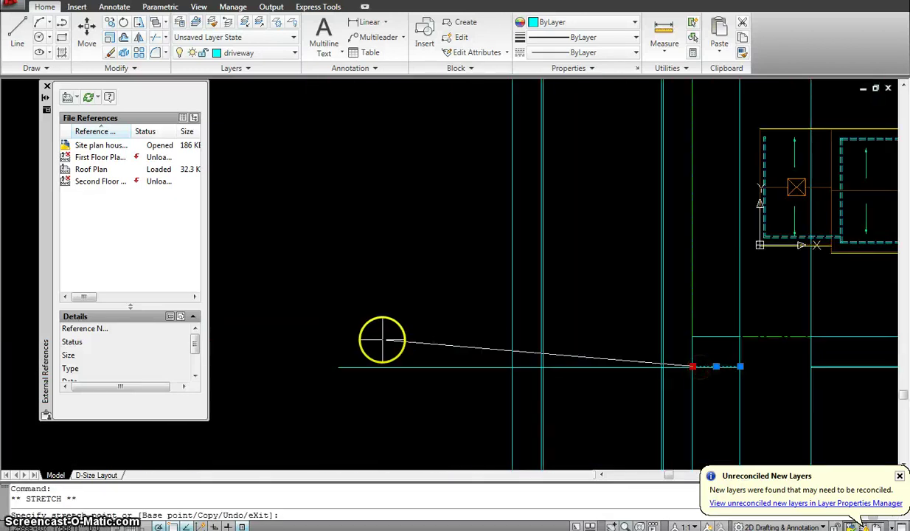
key(Escape)
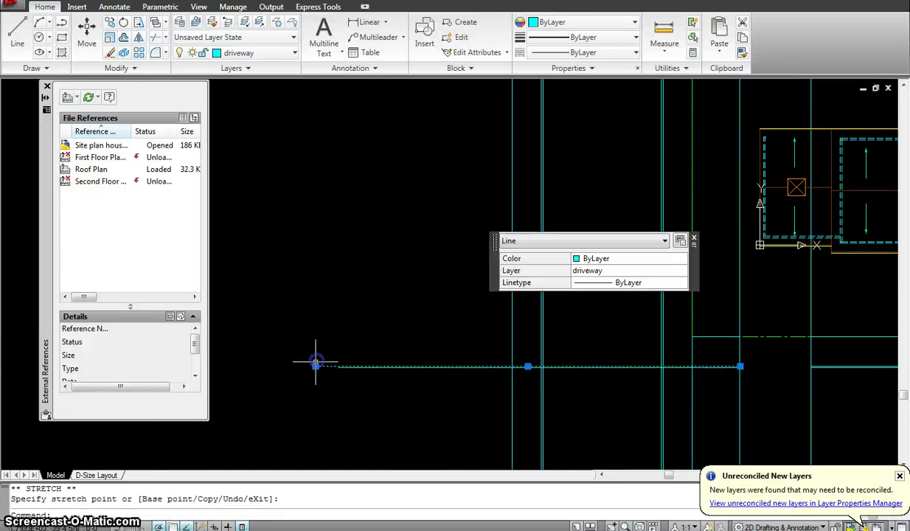
Step: Stretch the street-side line of the front street's far curb to the left, across and past the side street
scroll(497, 377, down, 4)
scroll(519, 395, up, 3)
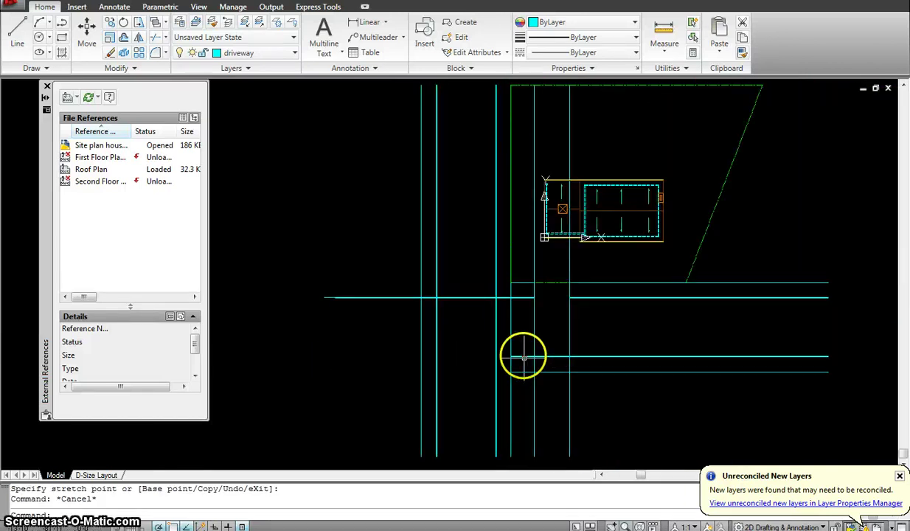
click(521, 357)
scroll(512, 357, up, 2)
click(507, 357)
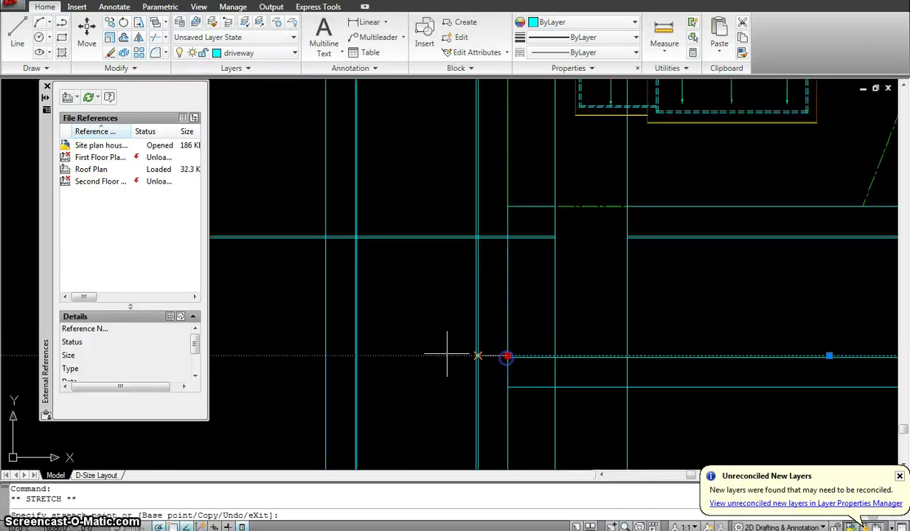
click(274, 358)
key(Escape)
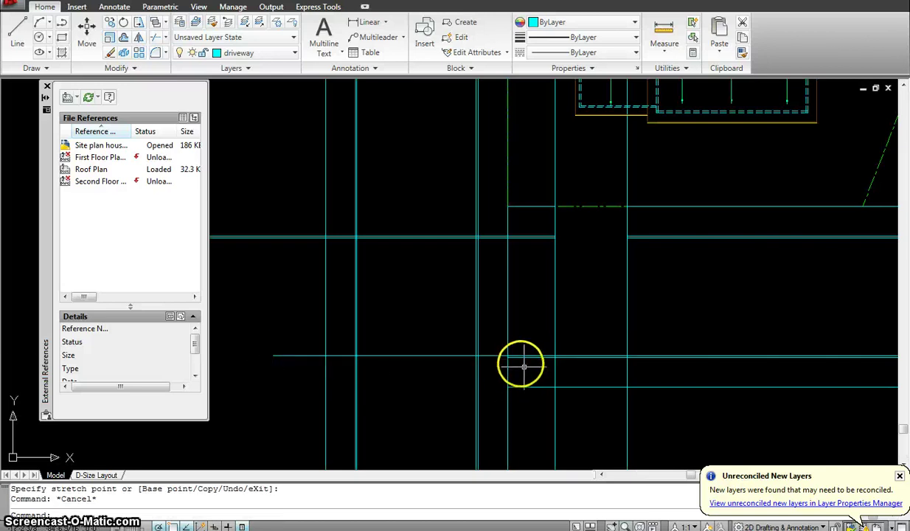
Step: Stretch the outer line of the front street's far curb to the left, past the side street's far edge
click(513, 357)
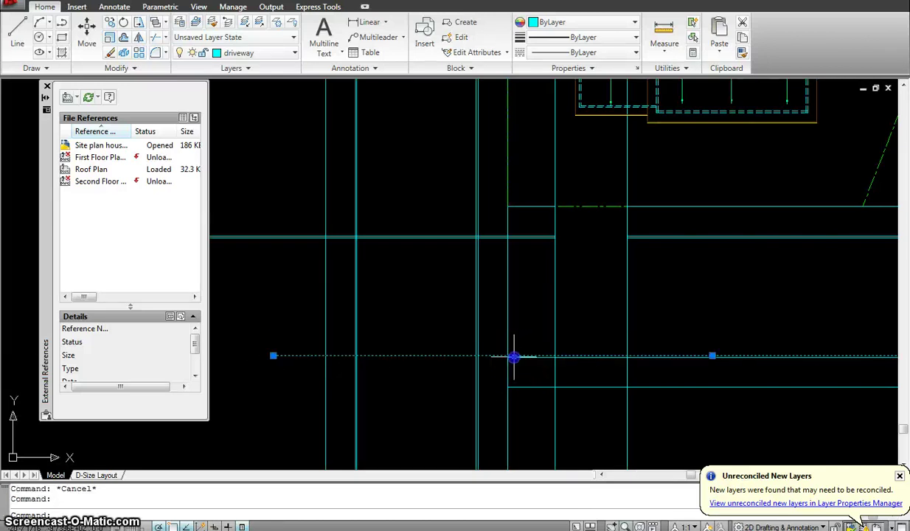
key(Escape)
click(505, 358)
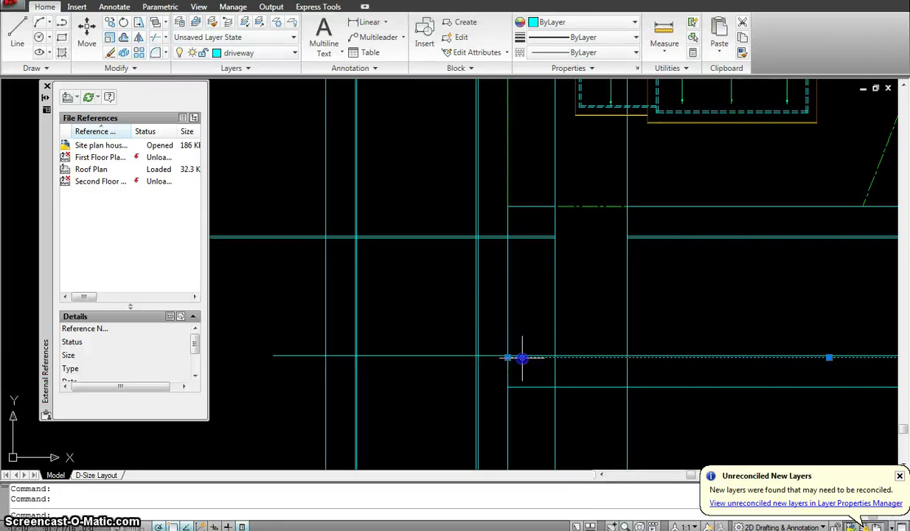
click(507, 357)
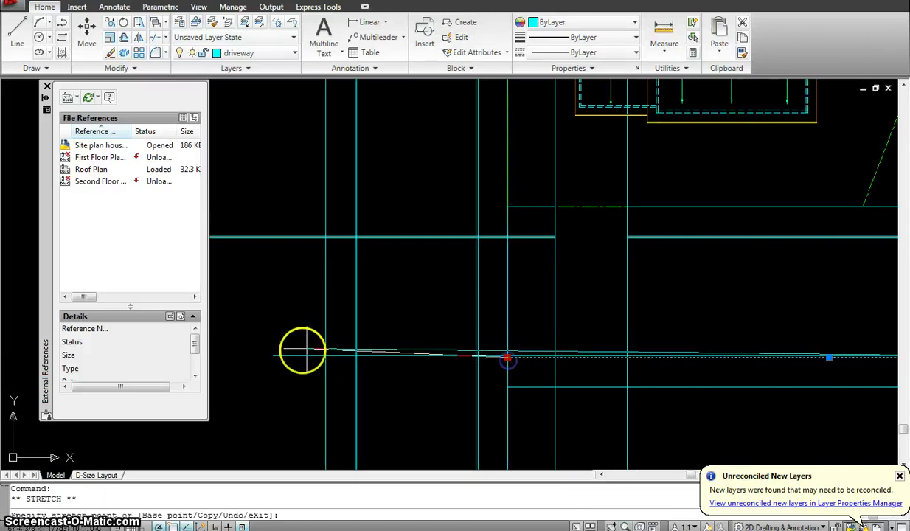
click(260, 358)
key(Escape)
Step: Stretch the single line beyond the front street's far curb to the left, past the side street
click(552, 396)
click(526, 381)
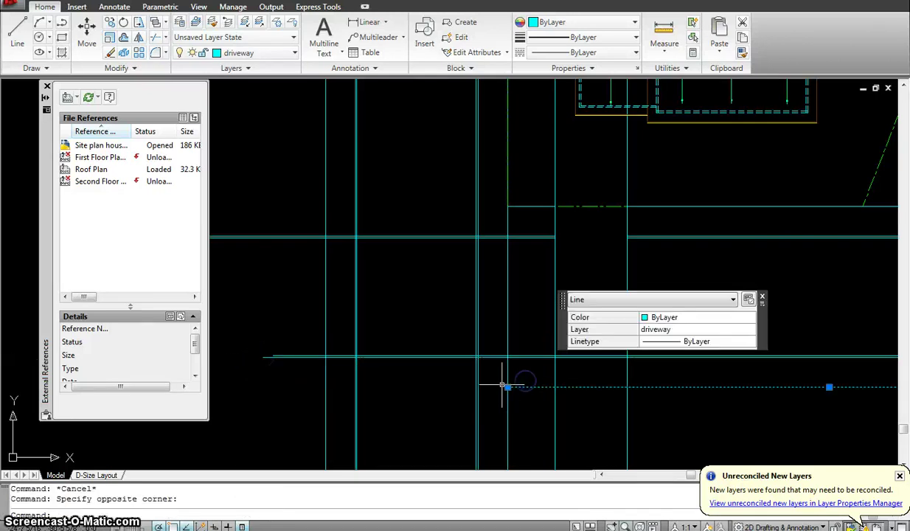
click(507, 387)
click(270, 394)
key(Escape)
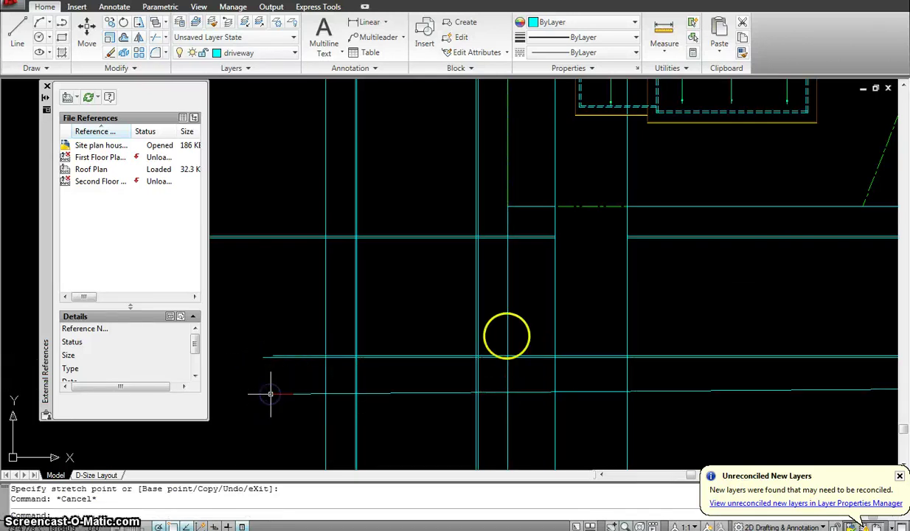
Step: Fillet the outer curb lines with a 20' radius where the front street meets the side street's left curb
scroll(517, 332, down, 5)
scroll(482, 295, up, 3)
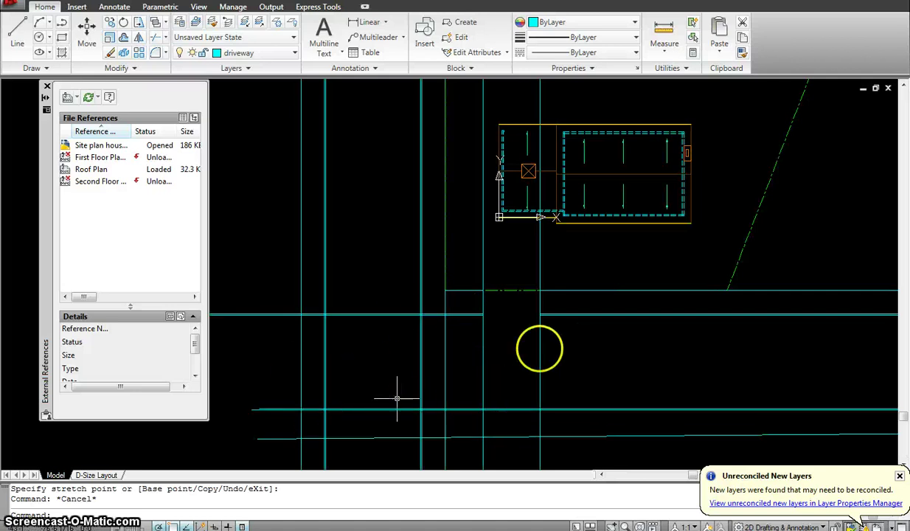
scroll(514, 366, down, 2)
scroll(587, 322, down, 3)
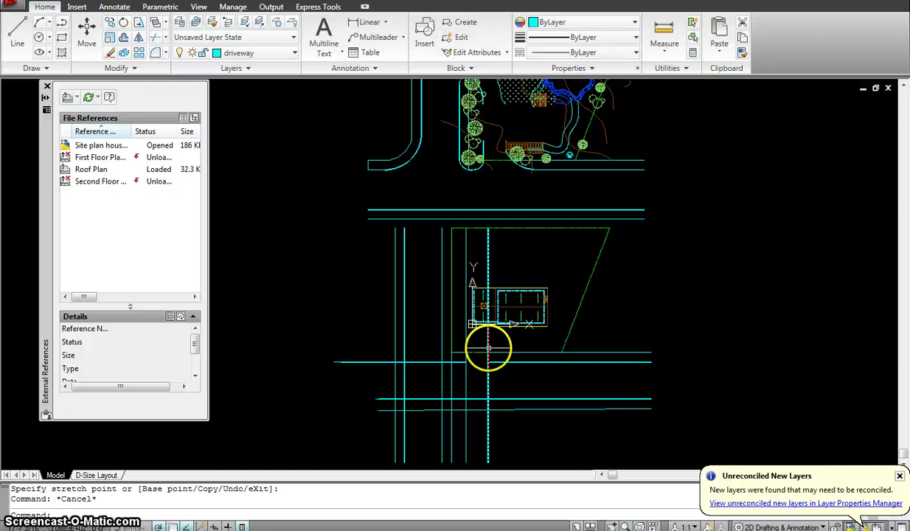
scroll(416, 357, up, 2)
scroll(429, 348, down, 2)
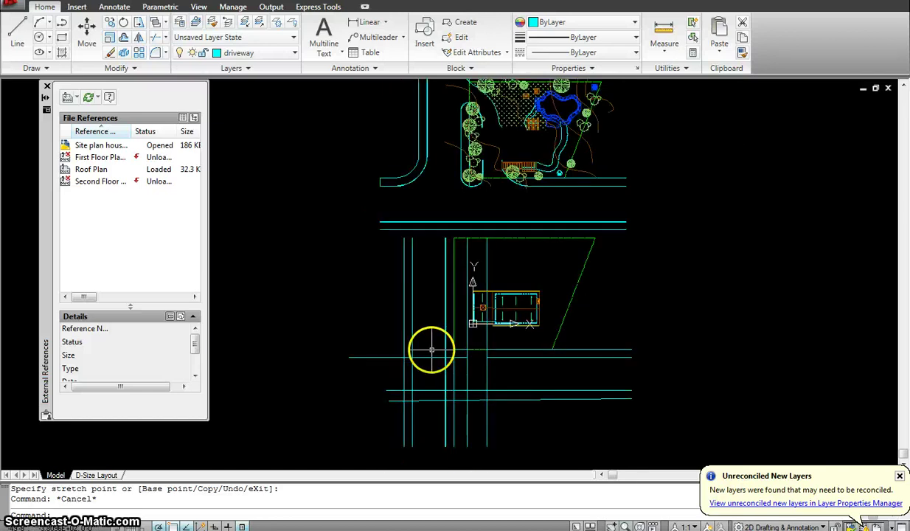
scroll(431, 349, up, 4)
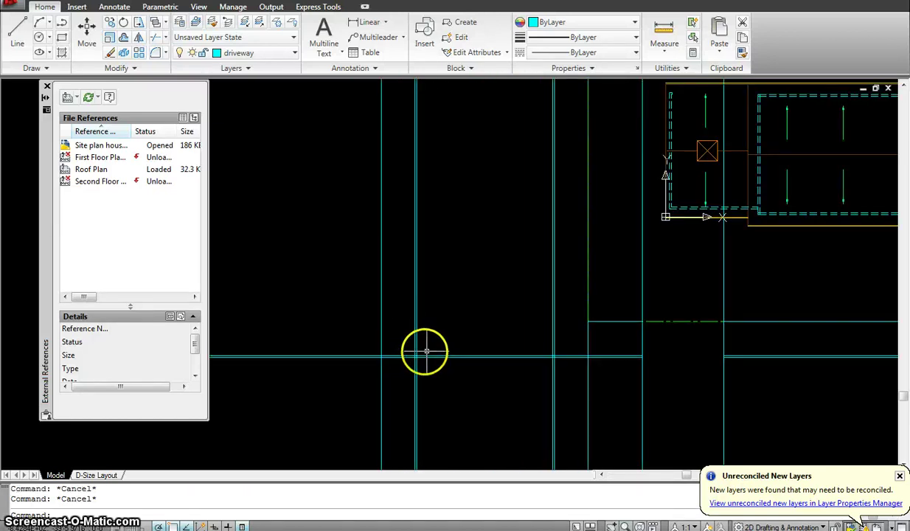
text(f)
key(Return)
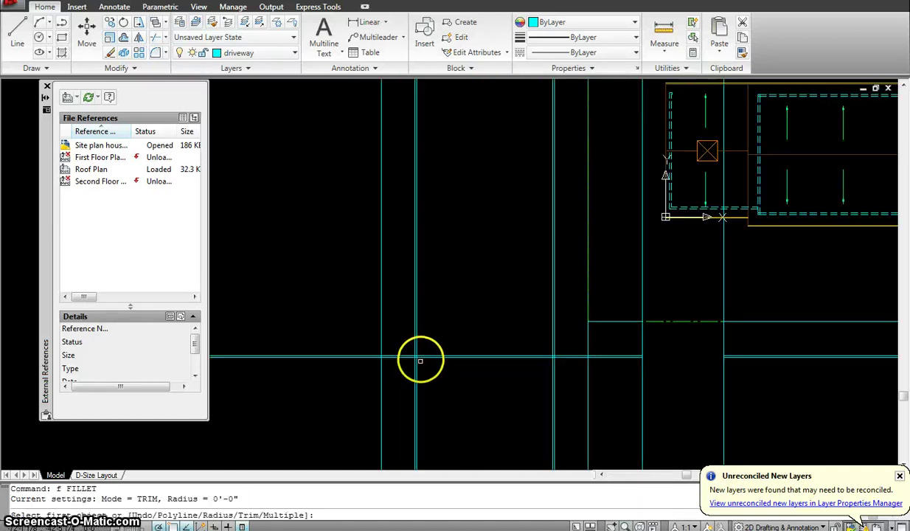
text(r)
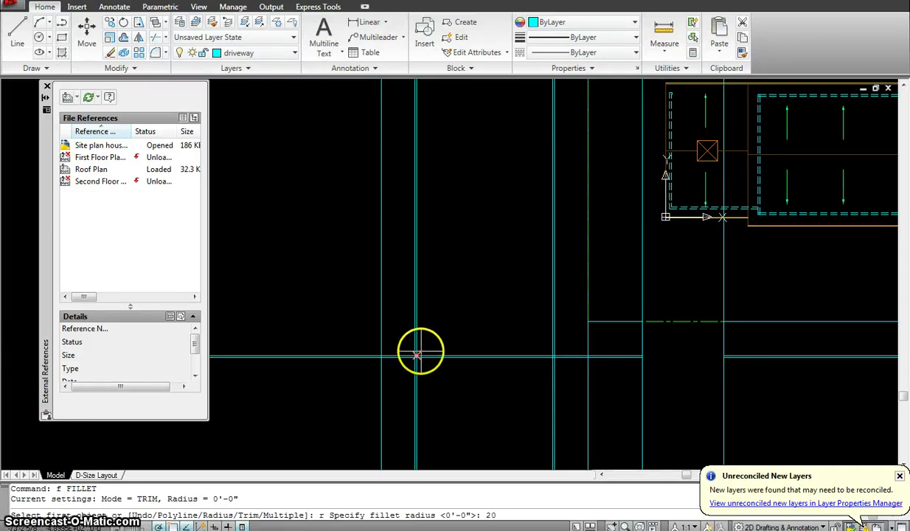
text(')
key(Return)
click(394, 355)
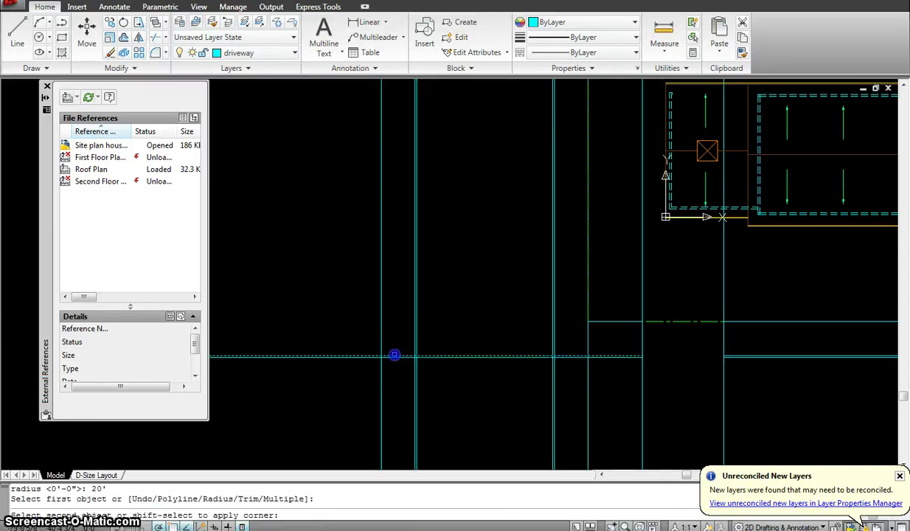
click(412, 346)
Step: Fillet the street-side curb lines at the same left corner of the intersection with the 20' radius
key(Return)
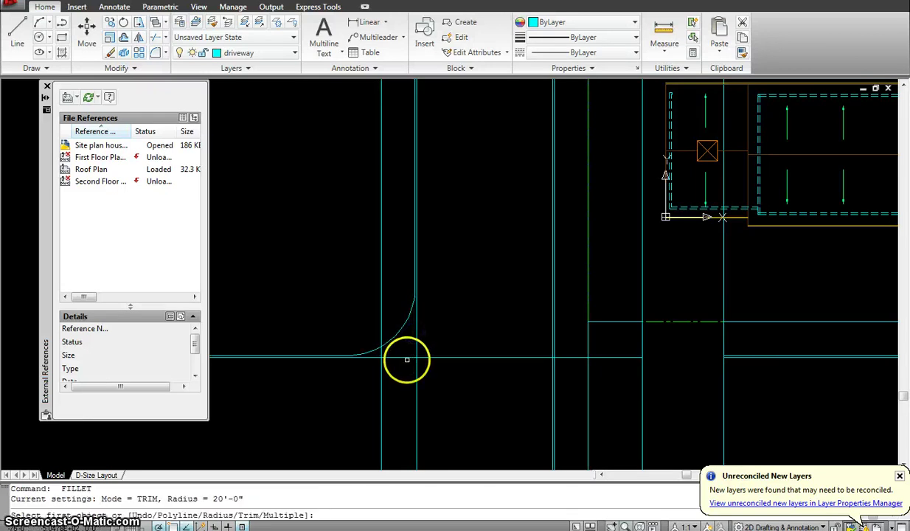
click(406, 357)
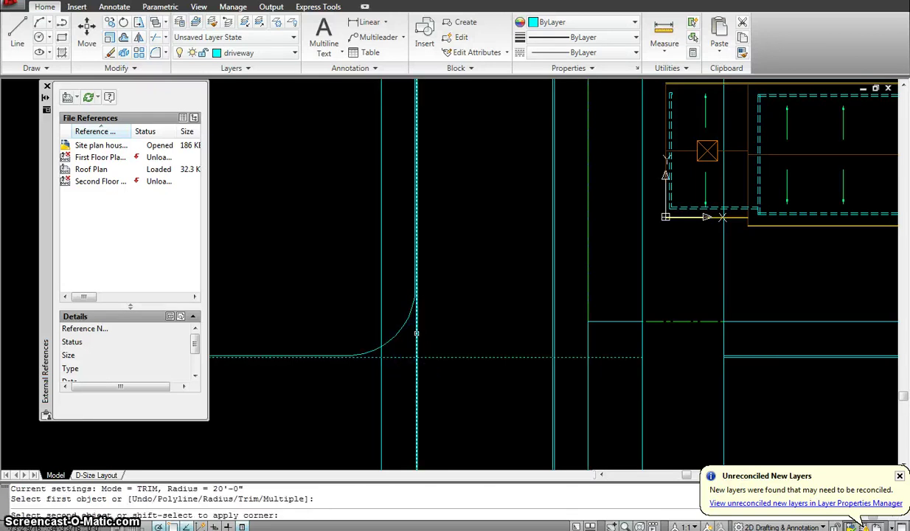
click(416, 333)
Step: Extend the front street's near curb lines from the driveway's right edge leftward to the side street's lot-side curb
scroll(558, 366, down, 6)
scroll(511, 372, up, 3)
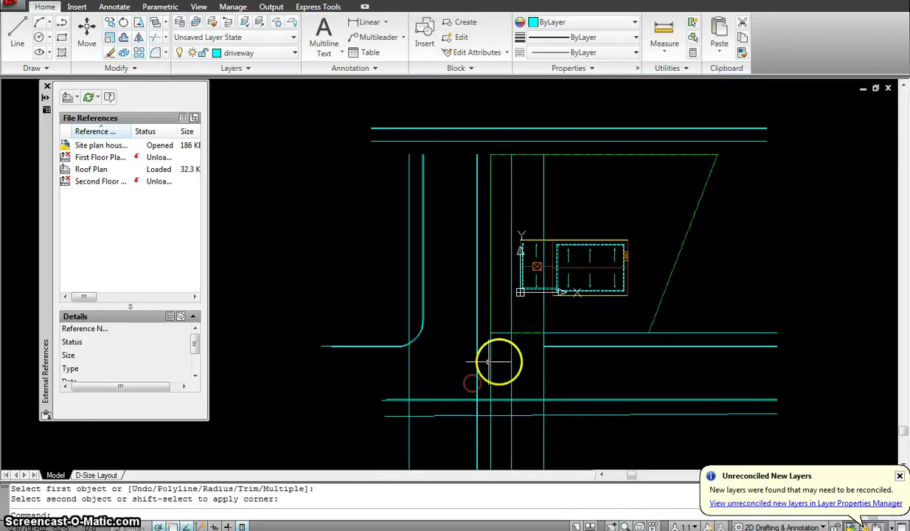
scroll(501, 365, down, 3)
scroll(514, 372, up, 2)
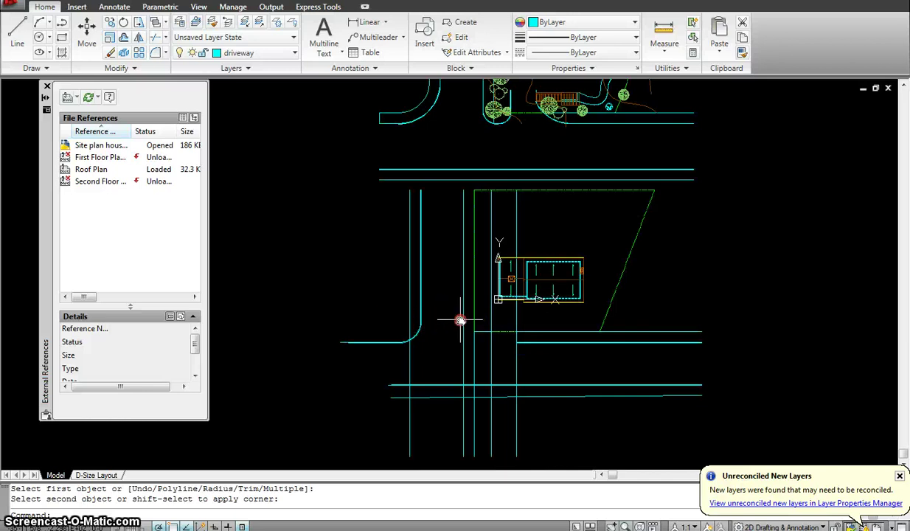
middle_drag(488, 301, 461, 347)
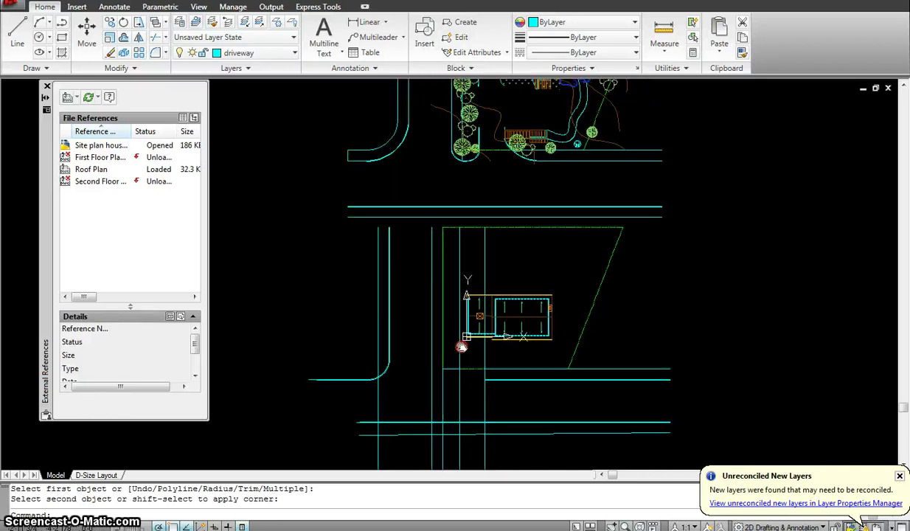
scroll(461, 346, down, 3)
scroll(455, 380, up, 3)
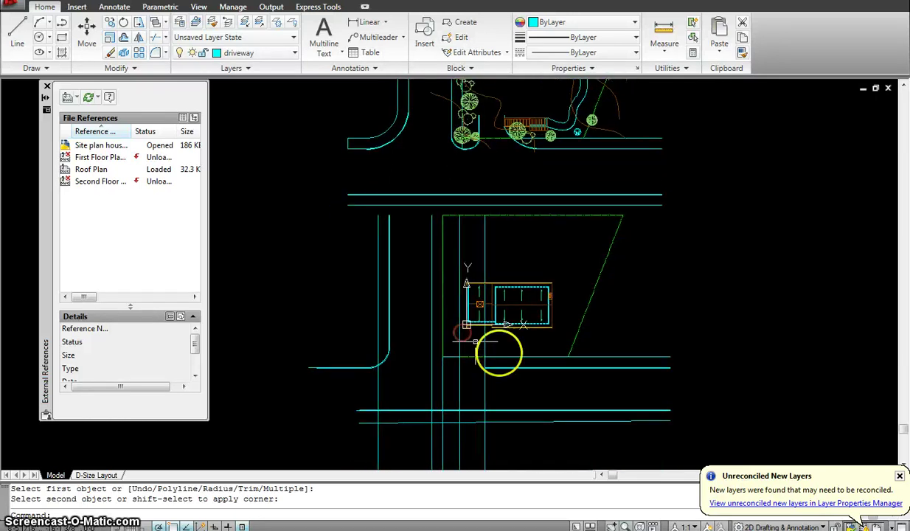
scroll(502, 359, up, 2)
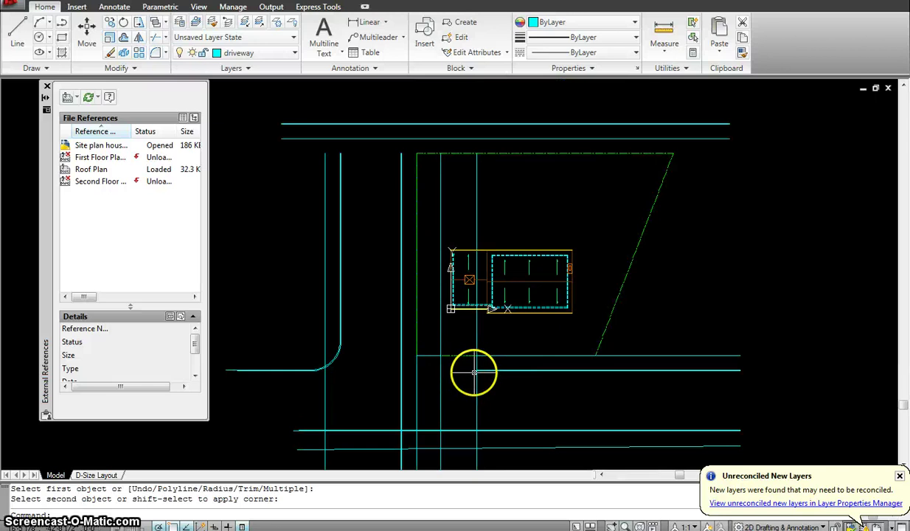
key(Escape)
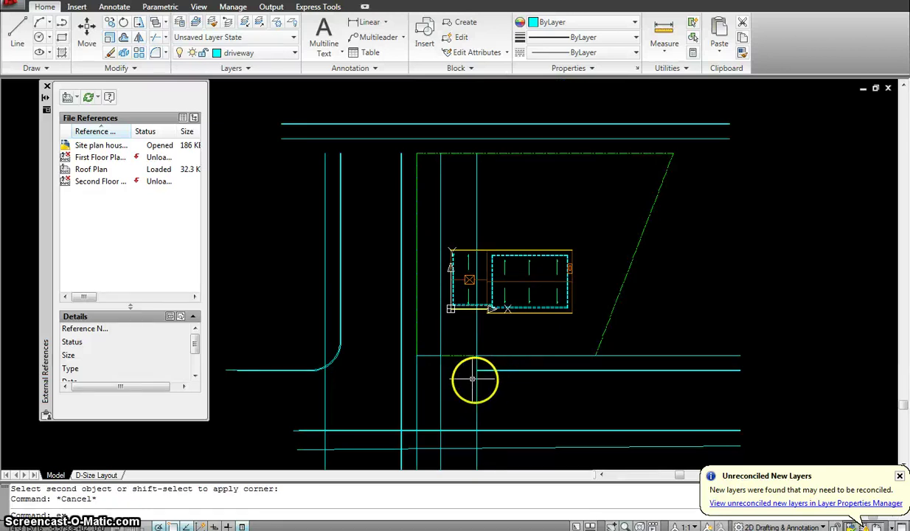
text(ex)
key(Return)
click(402, 367)
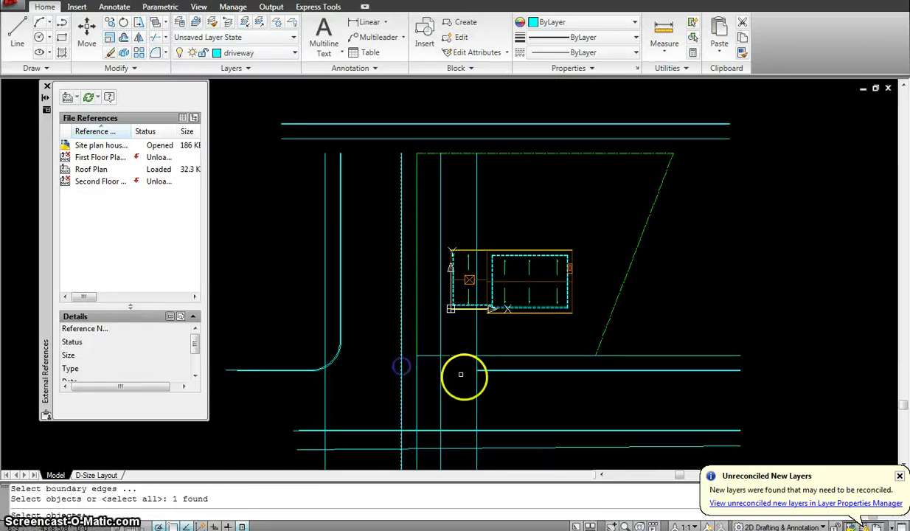
key(Return)
click(476, 353)
key(Escape)
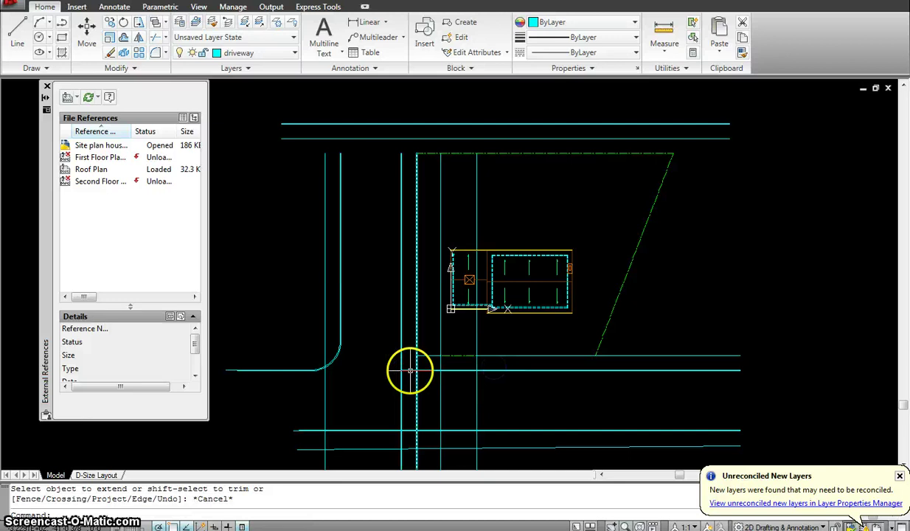
Step: Fillet the lot-side curb lines at the lot's corner of the intersection with a 20' radius
scroll(413, 370, up, 5)
text(f)
key(Return)
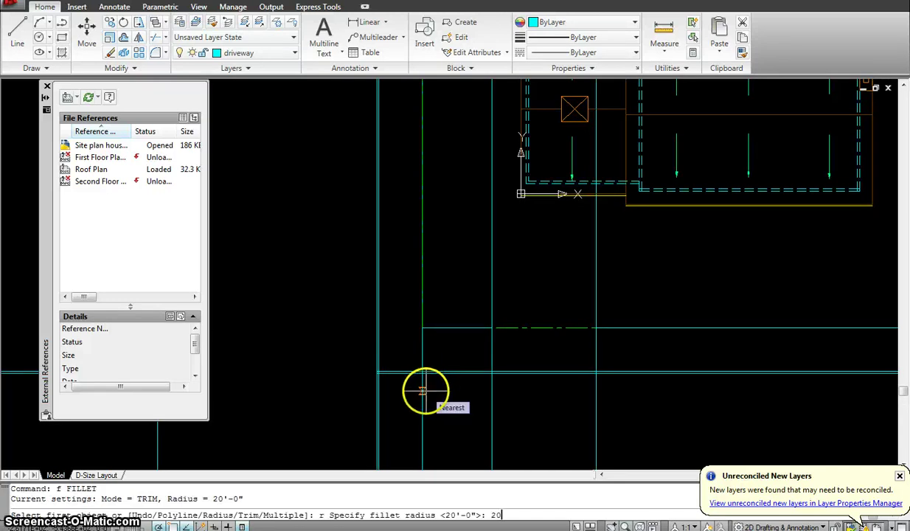
text(')
key(Return)
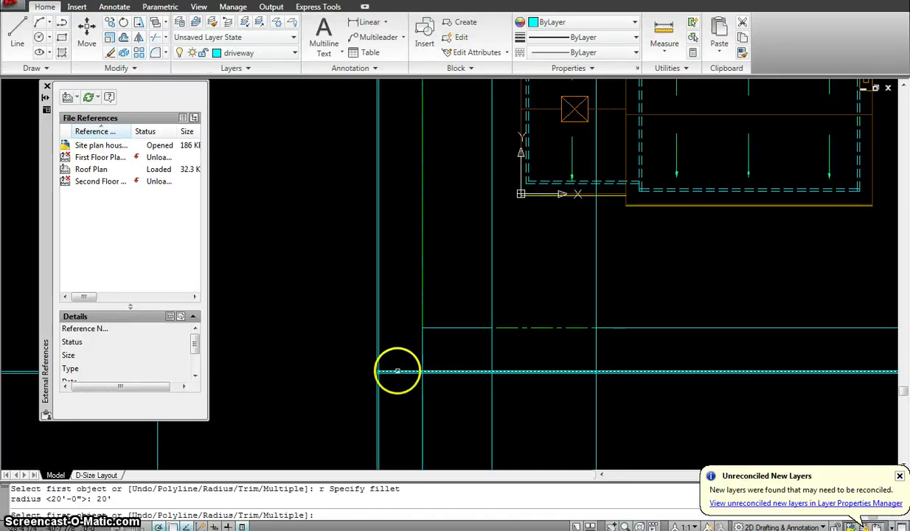
click(396, 370)
click(377, 354)
Step: Fillet the street-side curb lines at the lot's corner of the intersection with the same 20' radius
key(Return)
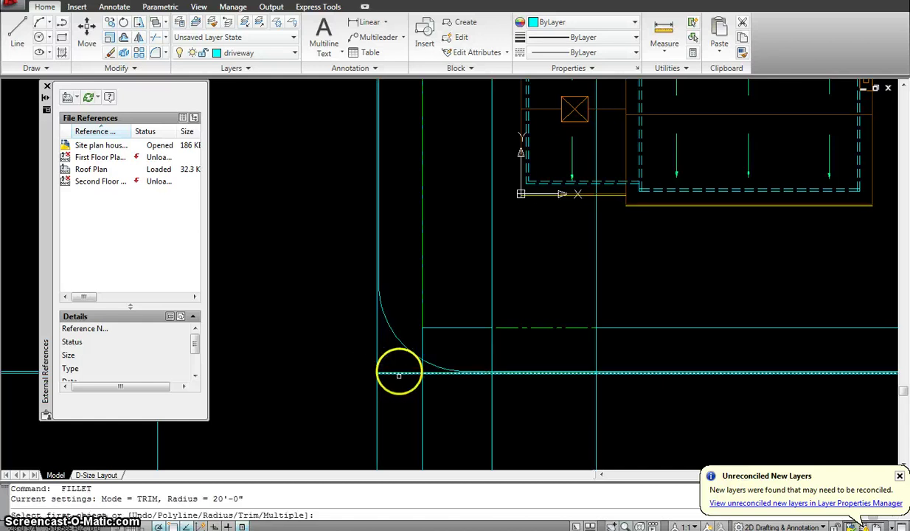
click(398, 372)
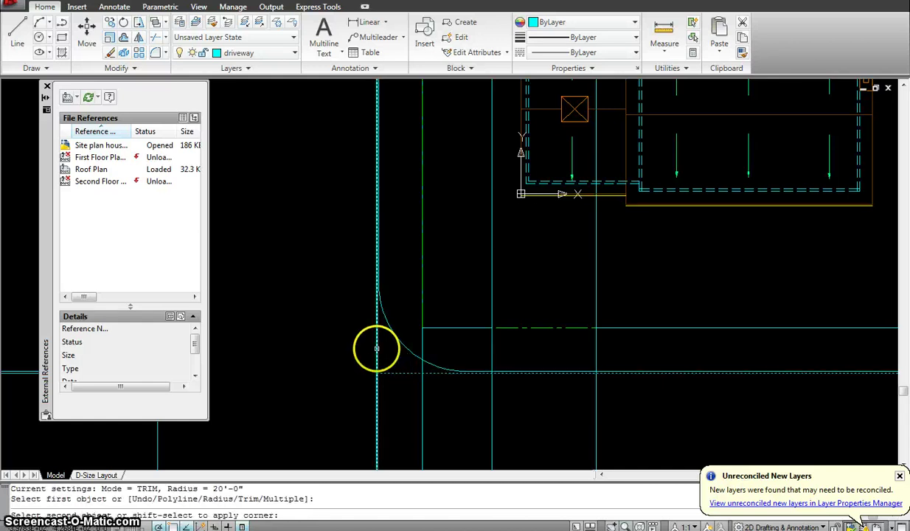
key(Escape)
Step: Trim the front street's near curb lines between the two driveway edges to reopen the driveway entrance
scroll(484, 339, down, 4)
scroll(648, 371, down, 2)
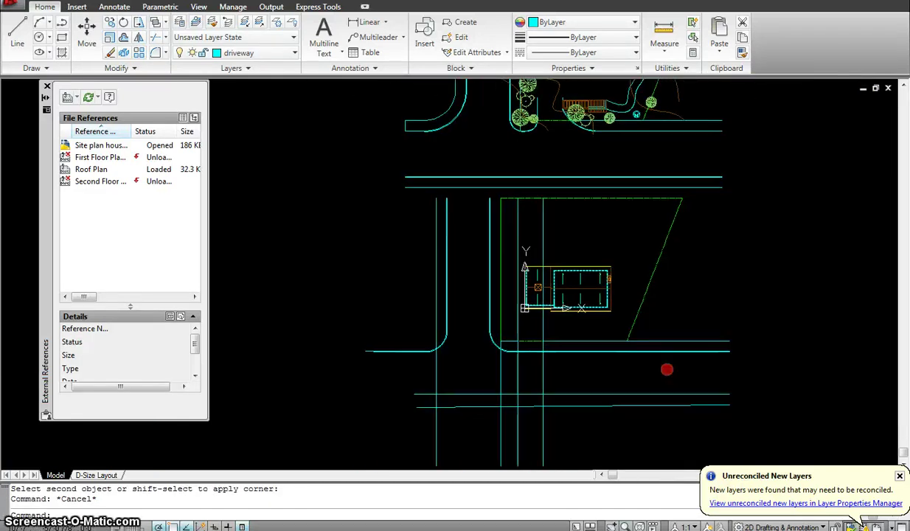
scroll(646, 358, up, 1)
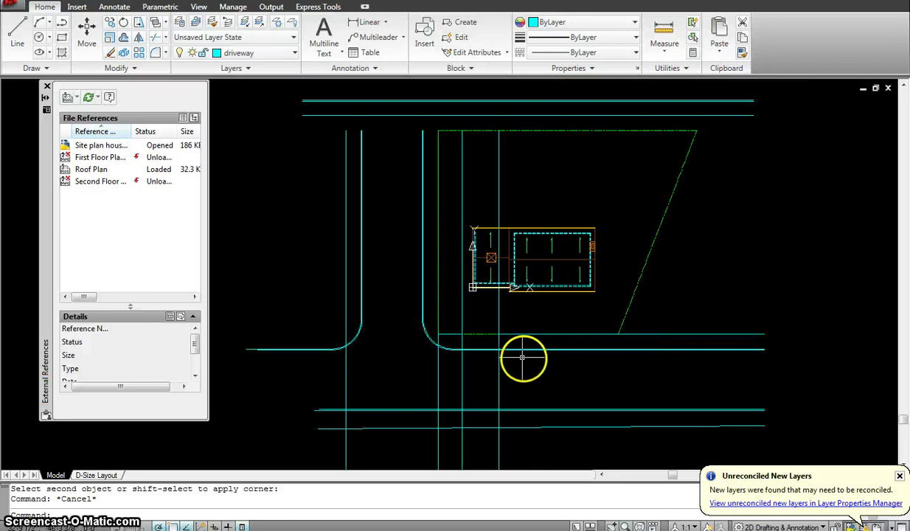
text(tr)
key(Return)
click(532, 378)
click(410, 296)
key(Return)
click(483, 360)
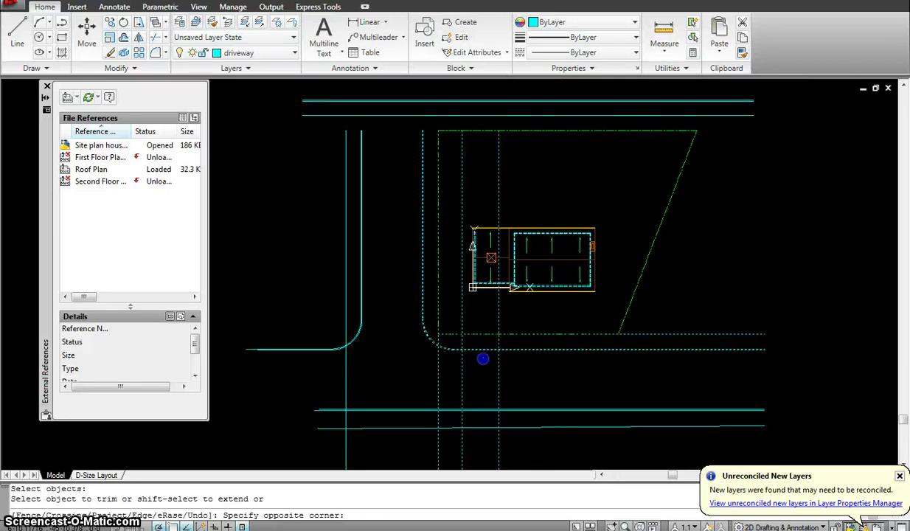
click(471, 339)
key(Escape)
Step: Examine the driveway edges and curved curb ends at the entrance of the original site plan
scroll(492, 352, up, 3)
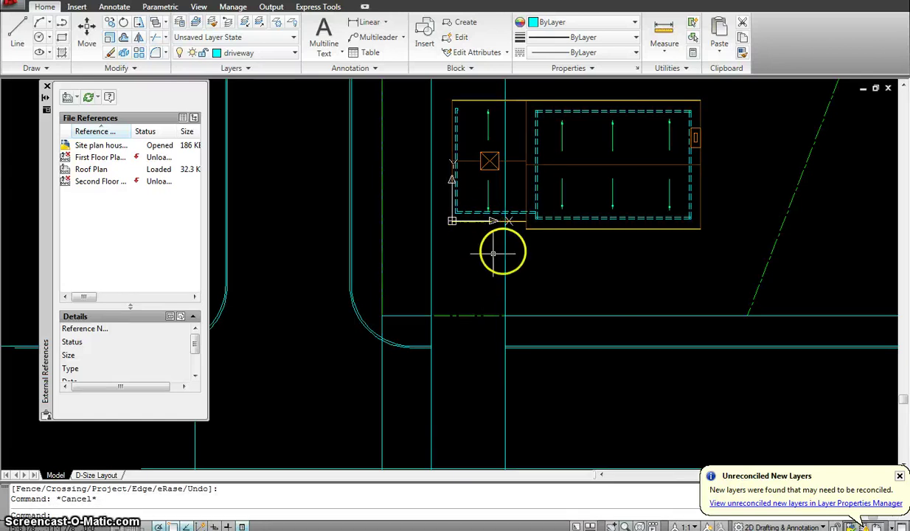
scroll(501, 244, down, 4)
scroll(507, 239, down, 2)
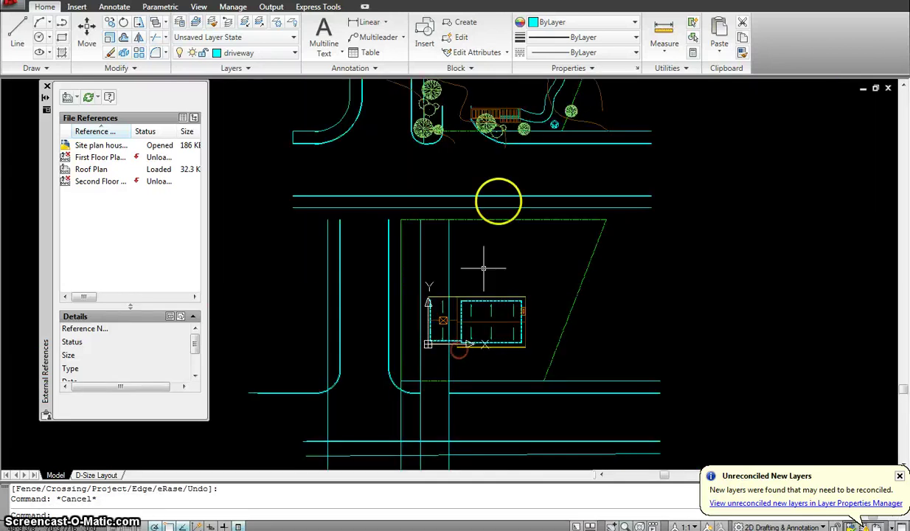
scroll(500, 199, up, 4)
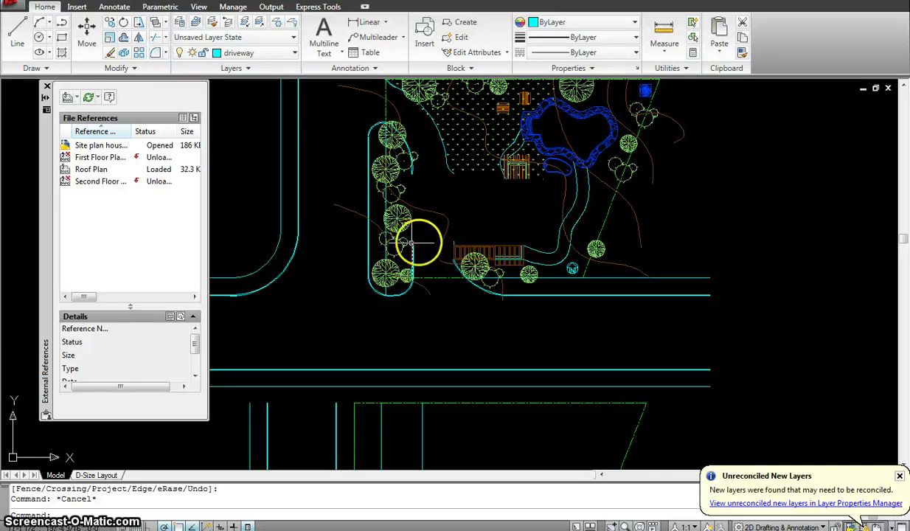
Step: Move the two driveway edge lines together horizontally so the left edge aligns with the left edge of the roof plan
scroll(418, 241, down, 3)
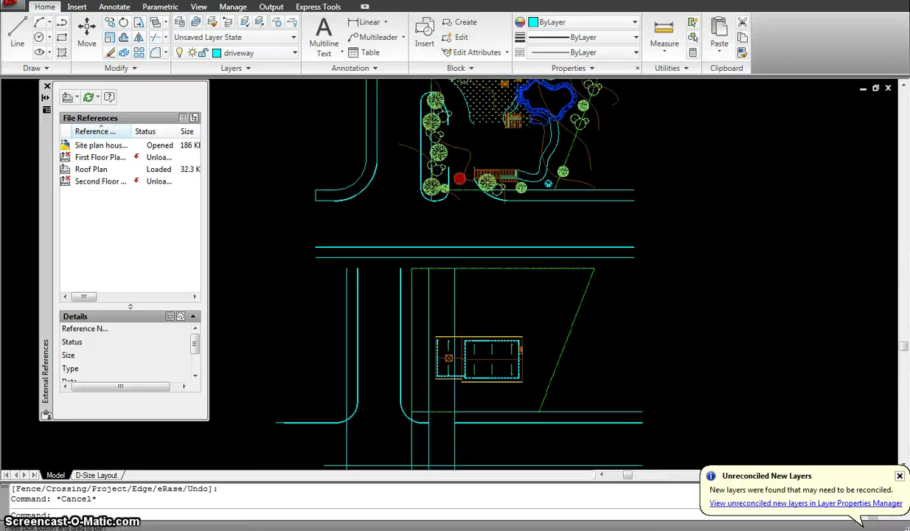
scroll(432, 430, up, 2)
middle_drag(433, 429, 436, 354)
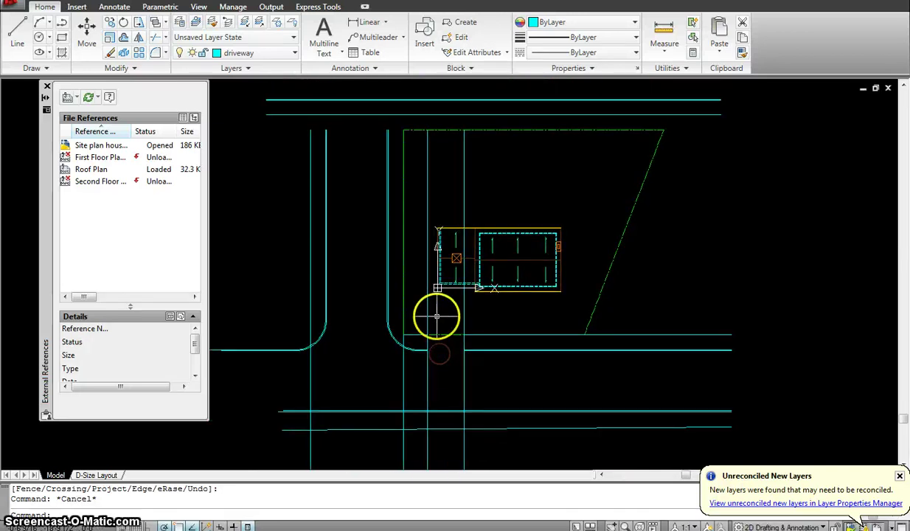
text(m)
key(Return)
click(483, 315)
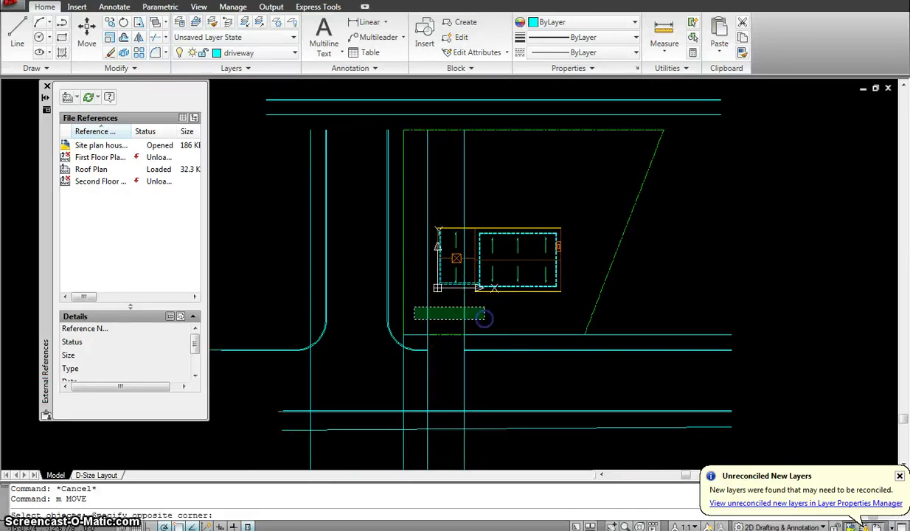
click(416, 308)
key(Return)
scroll(417, 307, up, 5)
click(436, 222)
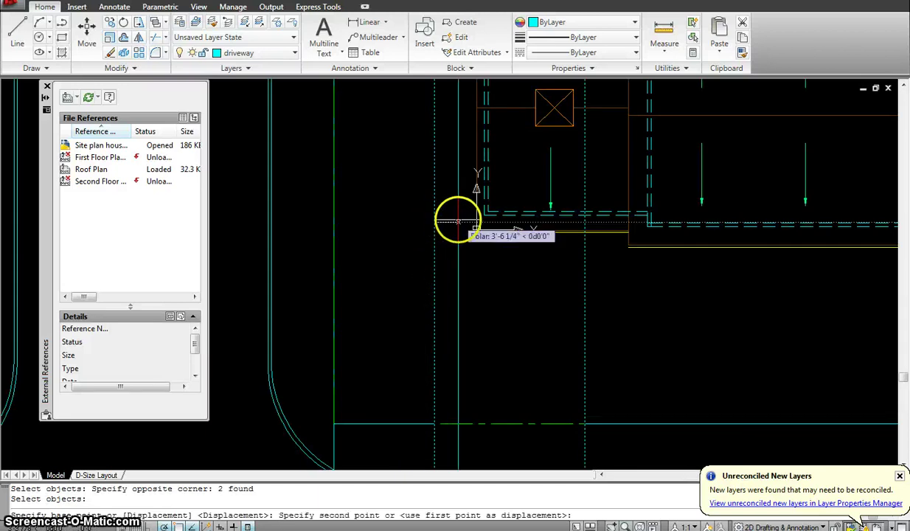
scroll(490, 277, down, 4)
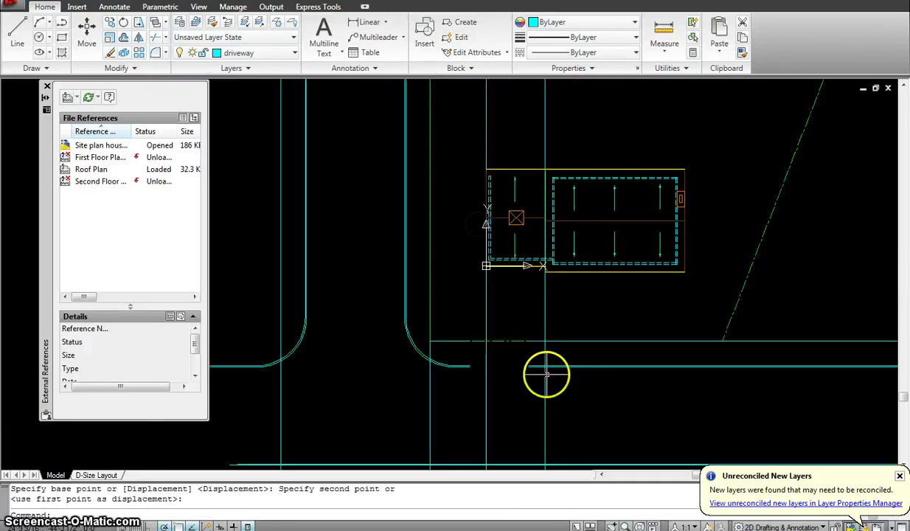
key(Escape)
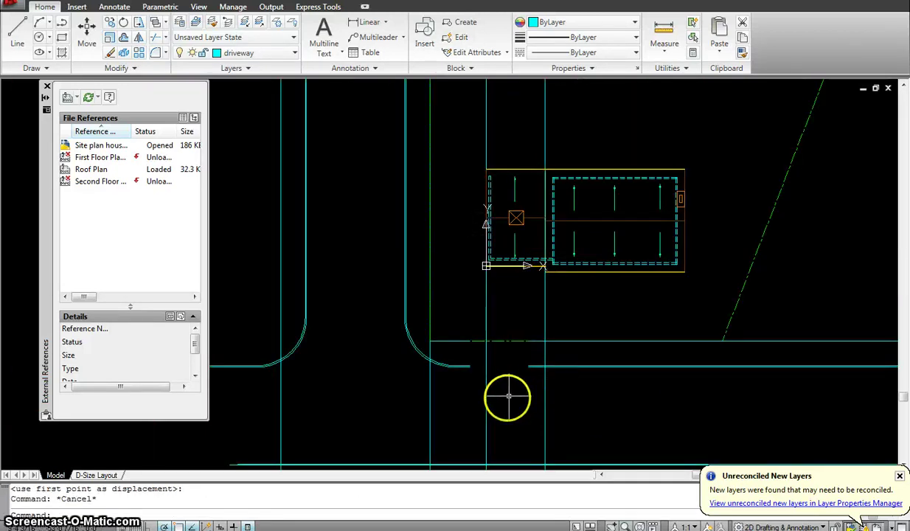
Step: Extend the front street's two near curb lines on the intersection side to the left driveway edge
text(ex)
key(Return)
click(485, 376)
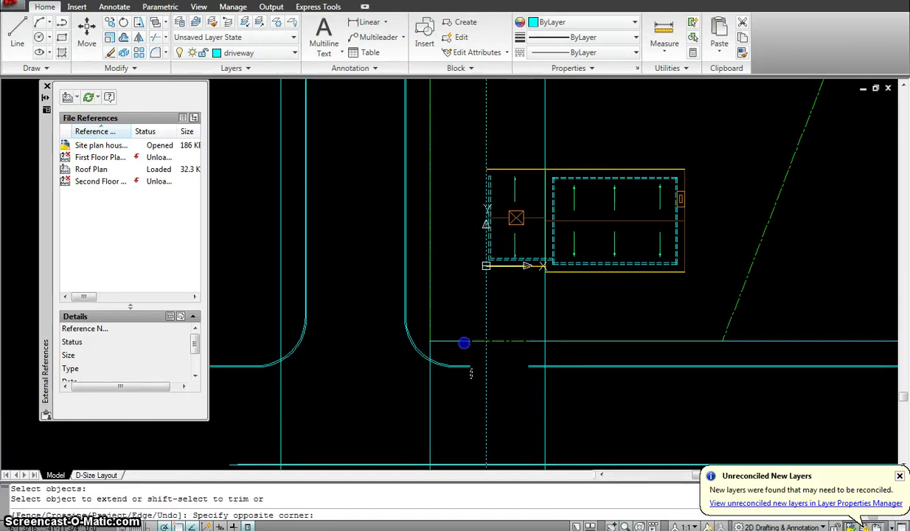
click(471, 374)
key(Escape)
key(Escape)
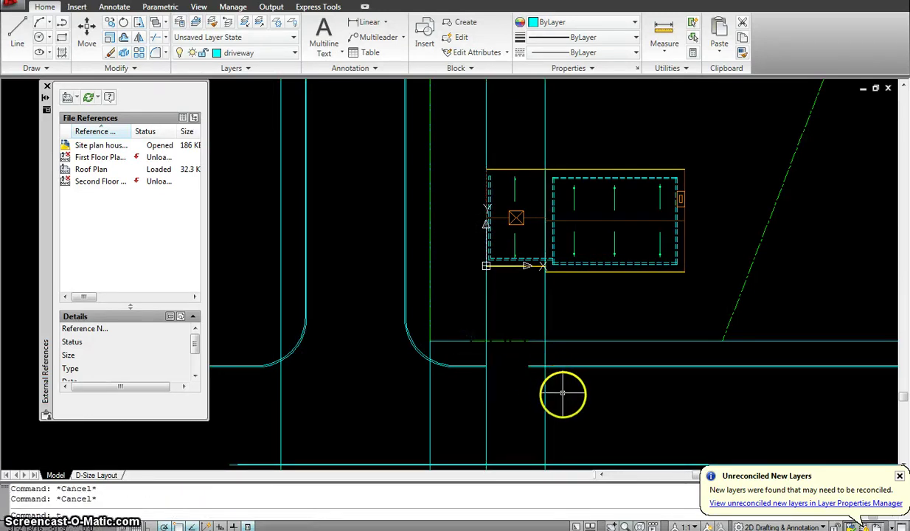
Step: Trim the near curb lines that project into the driveway past its right edge
text(tr)
key(Return)
click(562, 394)
click(486, 345)
click(517, 359)
key(Escape)
scroll(552, 361, down, 1)
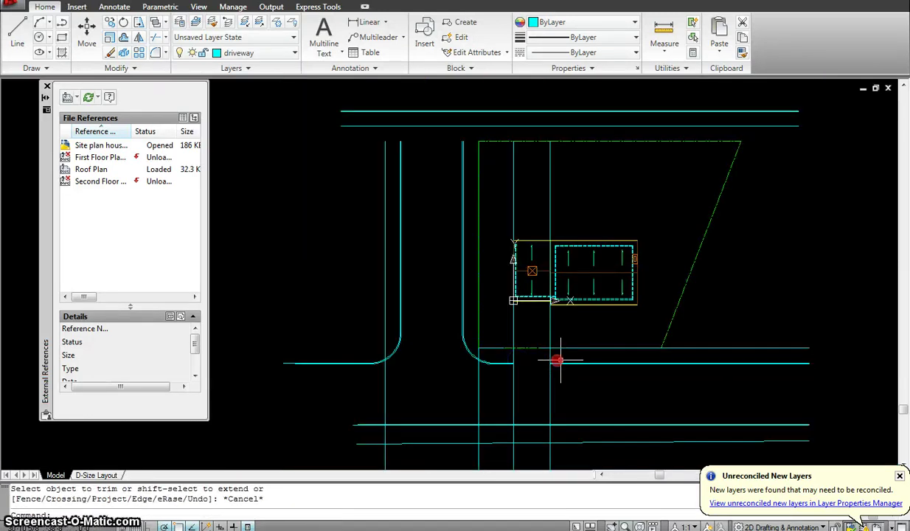
Step: Draw a three-point arc from the lot-side curb line up to the left driveway edge, just above the front property line
mouse_move(552, 361)
middle_down()
mouse_move(519, 343)
mouse_move(345, 396)
middle_up()
scroll(345, 396, up, 3)
key(Escape)
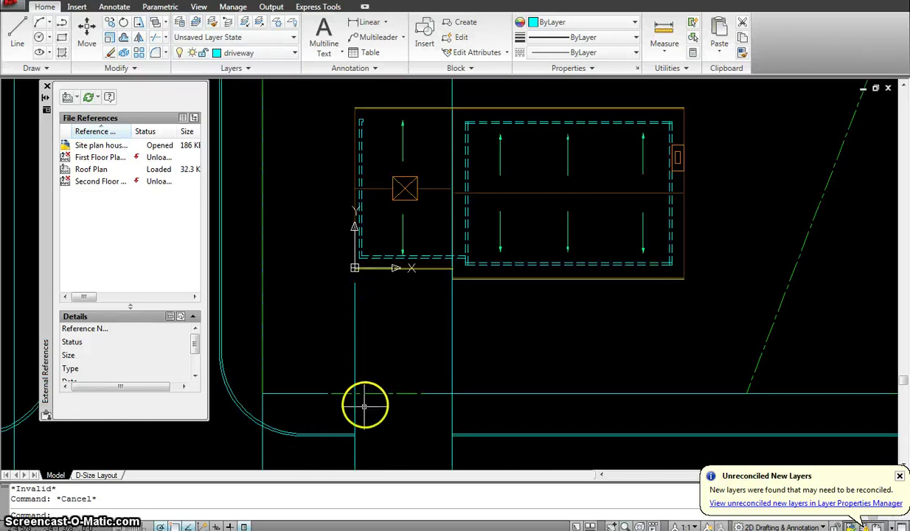
text(arc)
key(Return)
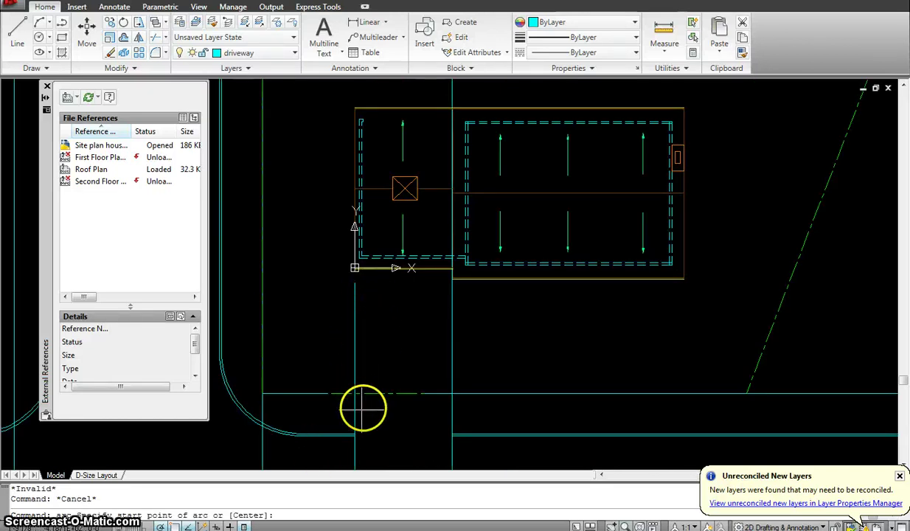
click(311, 433)
click(355, 393)
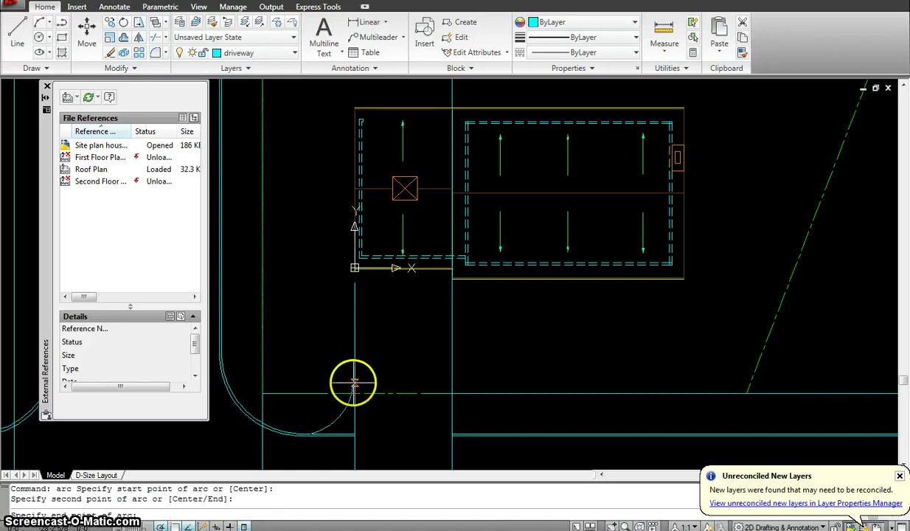
click(354, 382)
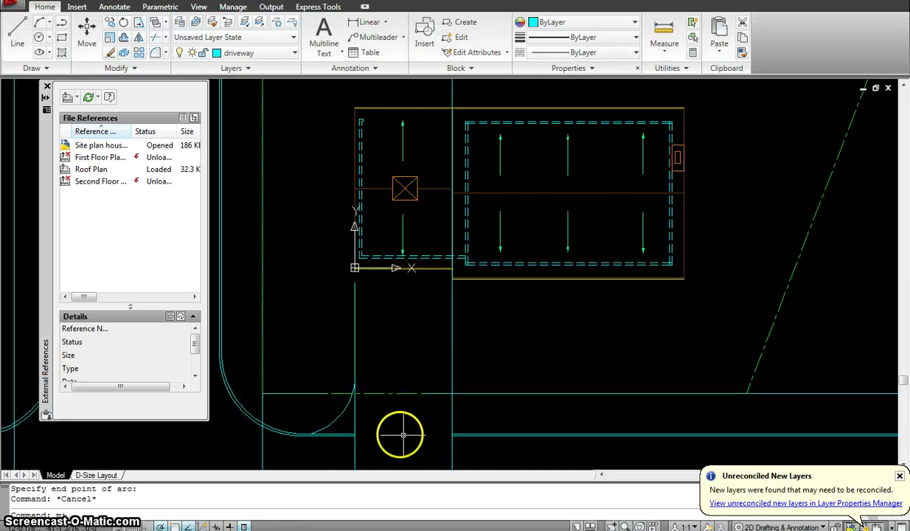
Step: Mirror the entrance arc across the driveway, keeping the original, and move the copy's upper end onto the right driveway edge
click(340, 417)
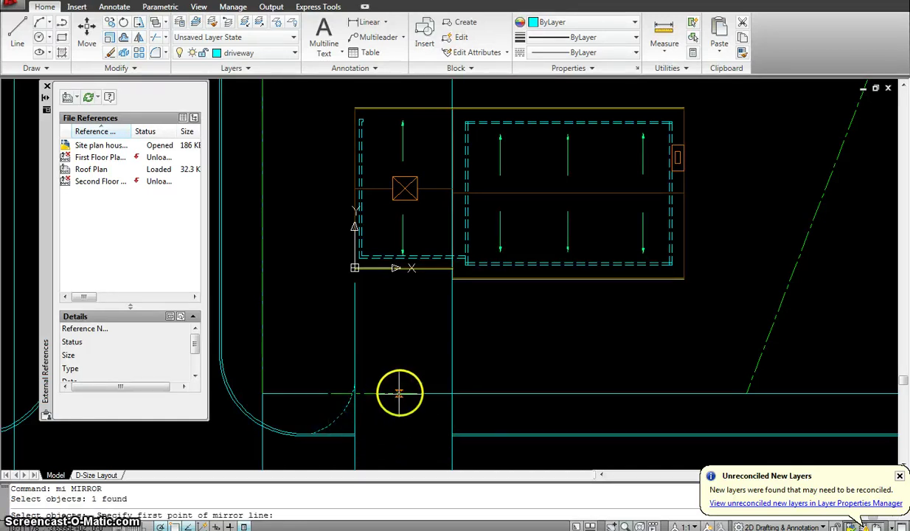
click(404, 348)
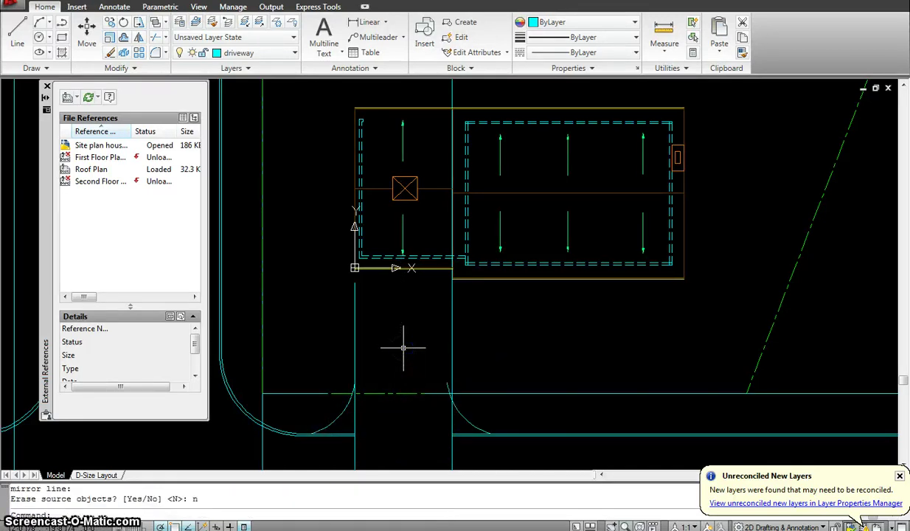
text(m)
key(Return)
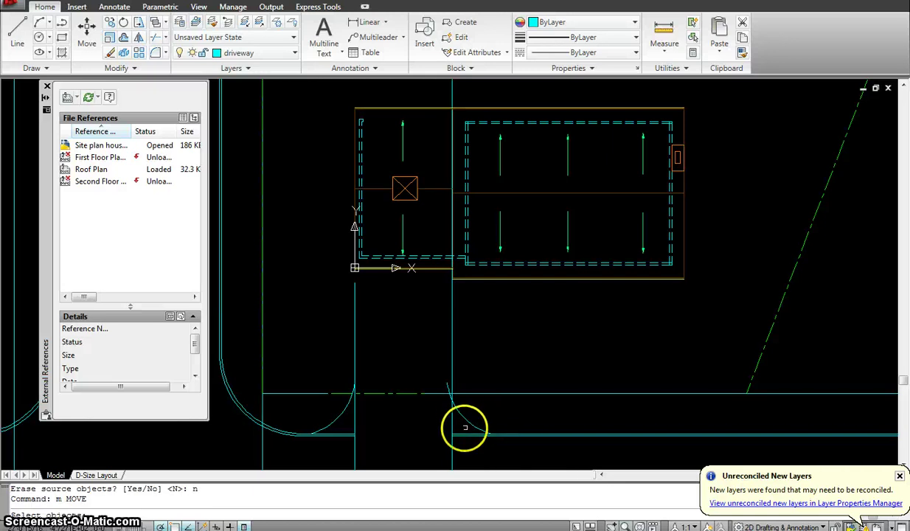
right_click(438, 371)
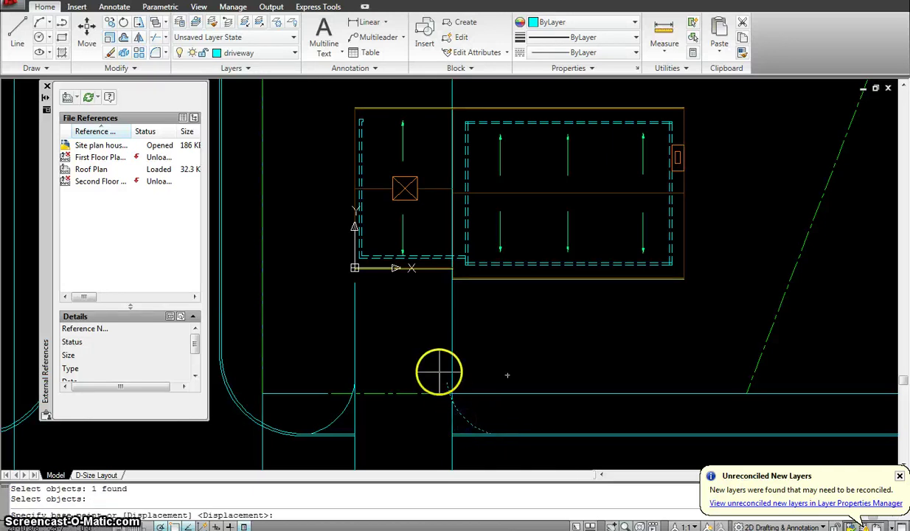
click(448, 383)
key(Escape)
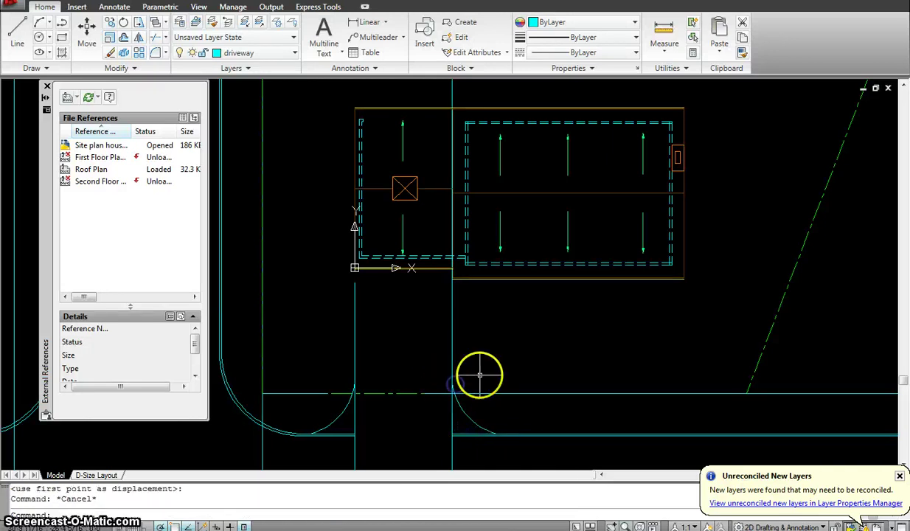
Step: Trim the lot-side curb line between each entrance arc and its driveway edge
text(tr)
key(Return)
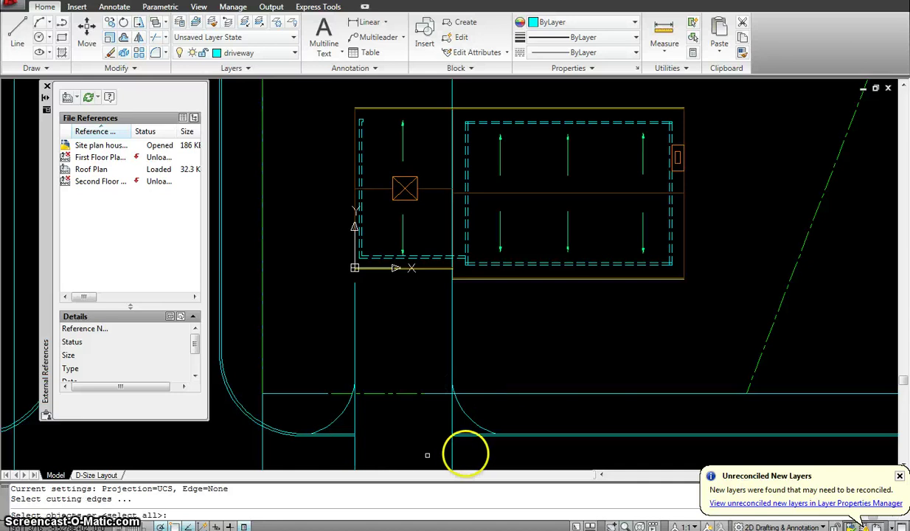
click(553, 451)
click(280, 340)
key(Return)
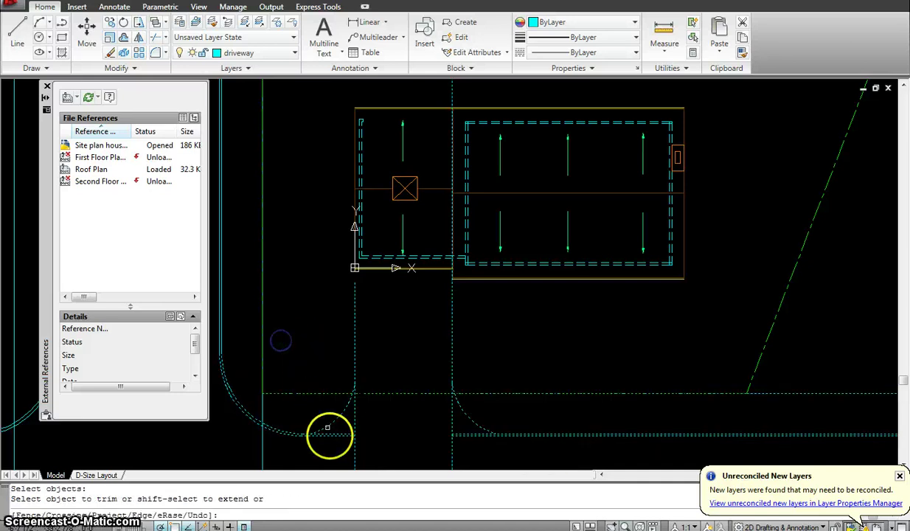
click(341, 451)
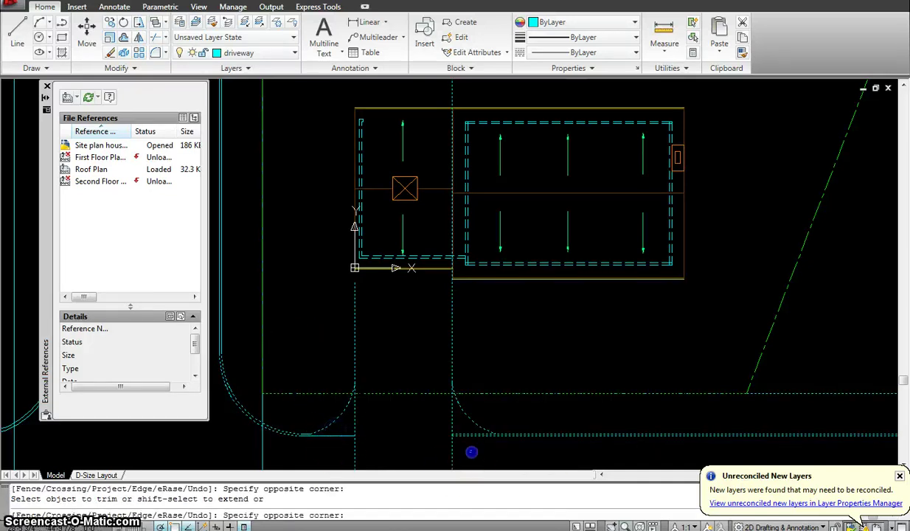
click(462, 434)
key(Escape)
Step: Try to shorten the right street-side curb line by stretching its driveway end to the entrance arc, and undo the stretch
click(461, 435)
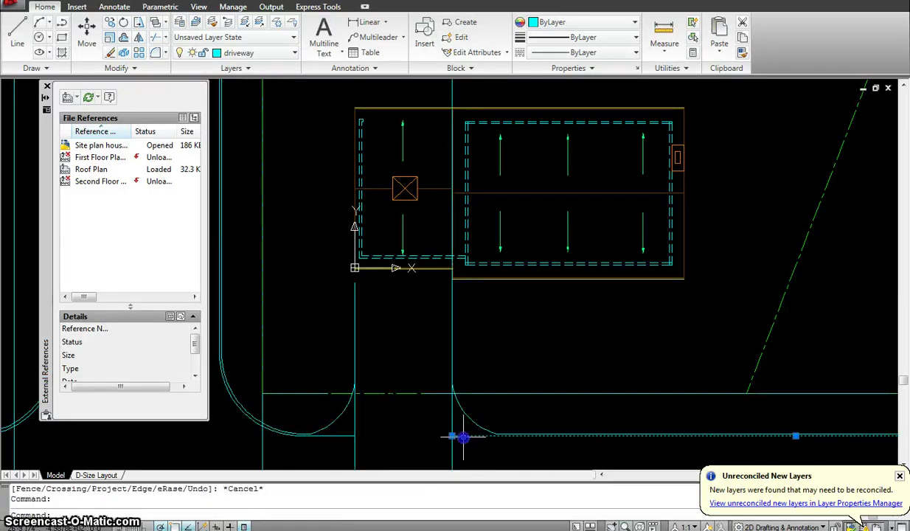
click(451, 435)
click(488, 435)
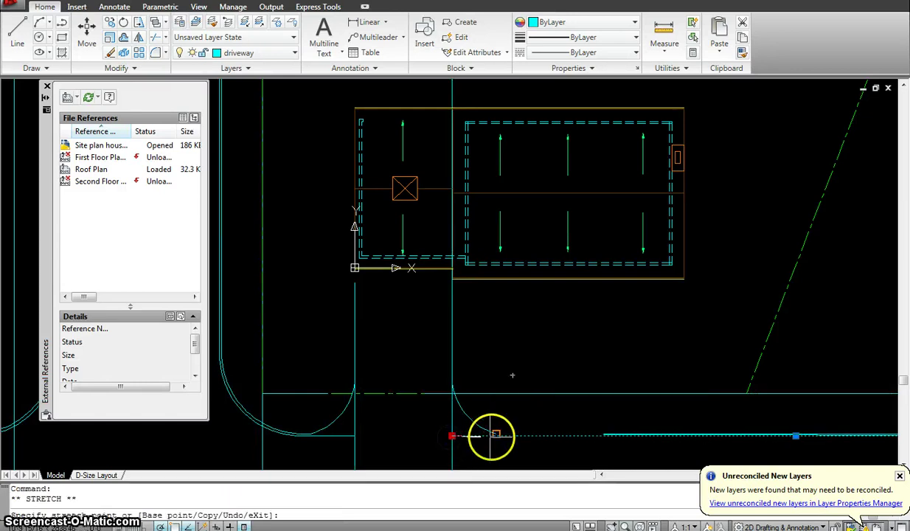
key(Escape)
click(399, 457)
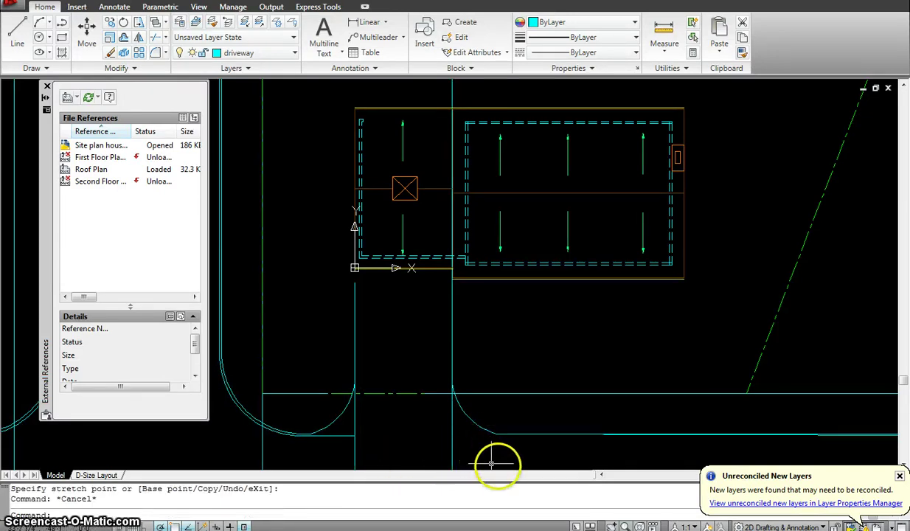
key(ctrl+z)
scroll(493, 441, up, 5)
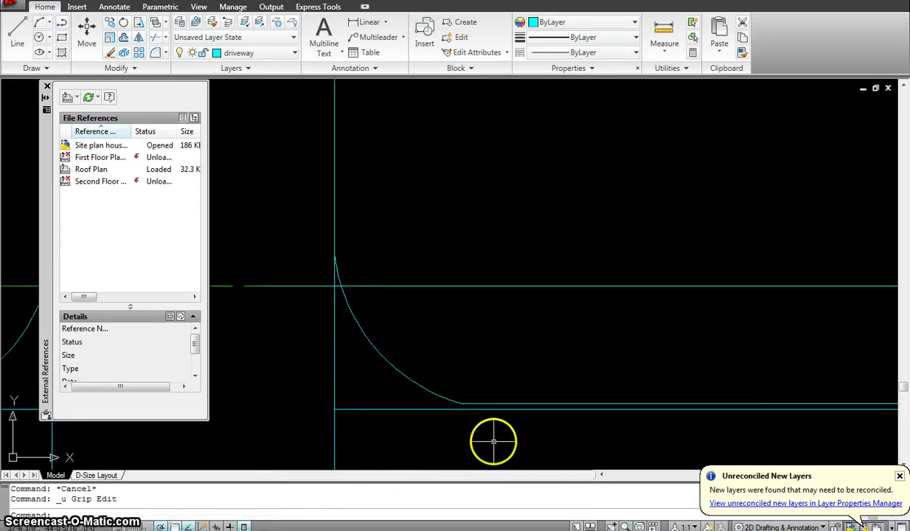
click(420, 409)
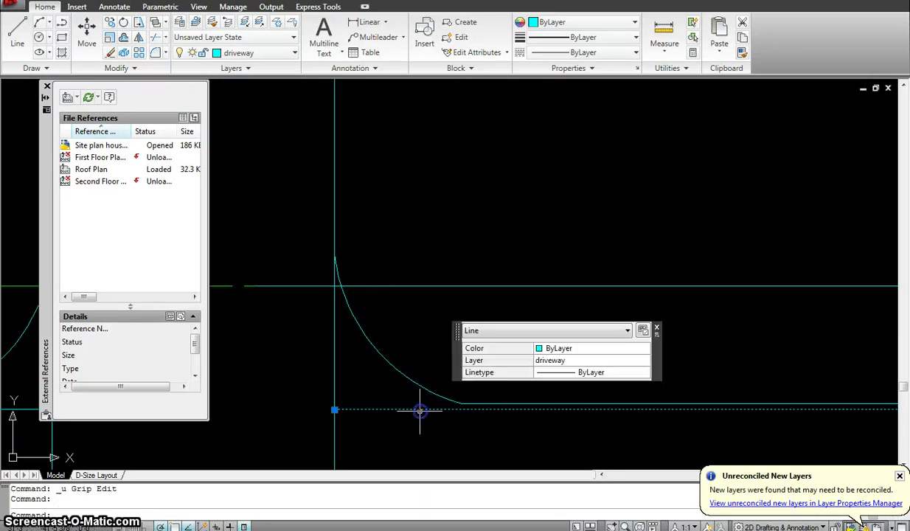
click(334, 409)
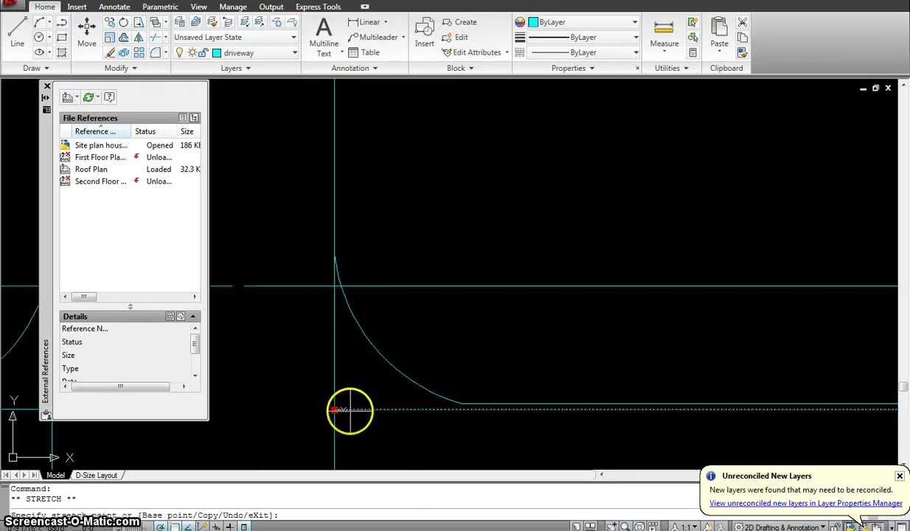
click(460, 409)
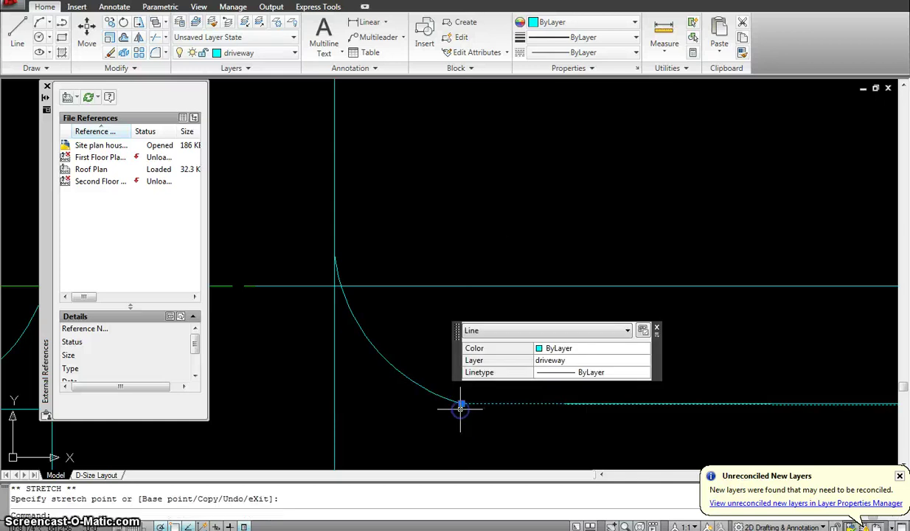
key(ctrl+z)
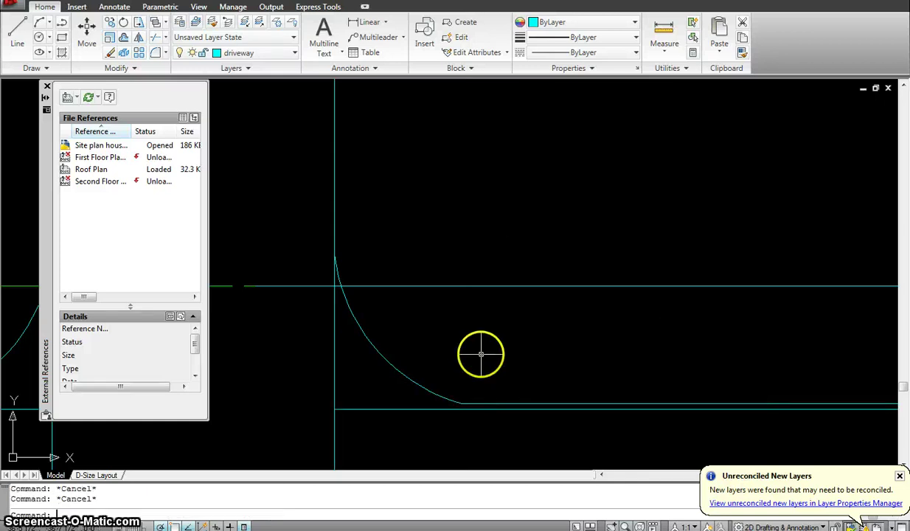
Step: Offset both entrance arcs toward the driveway by the spacing picked between the two curb lines
text(o)
key(Return)
click(489, 403)
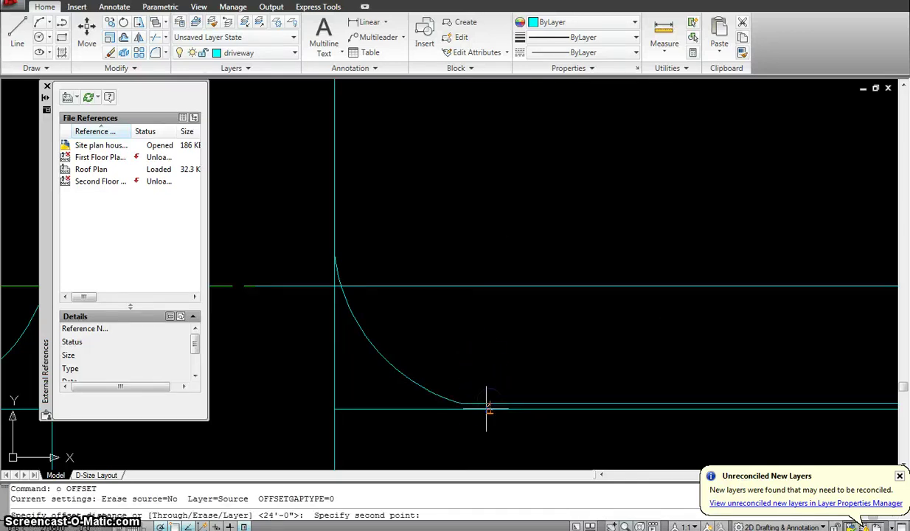
click(487, 410)
click(429, 390)
click(407, 401)
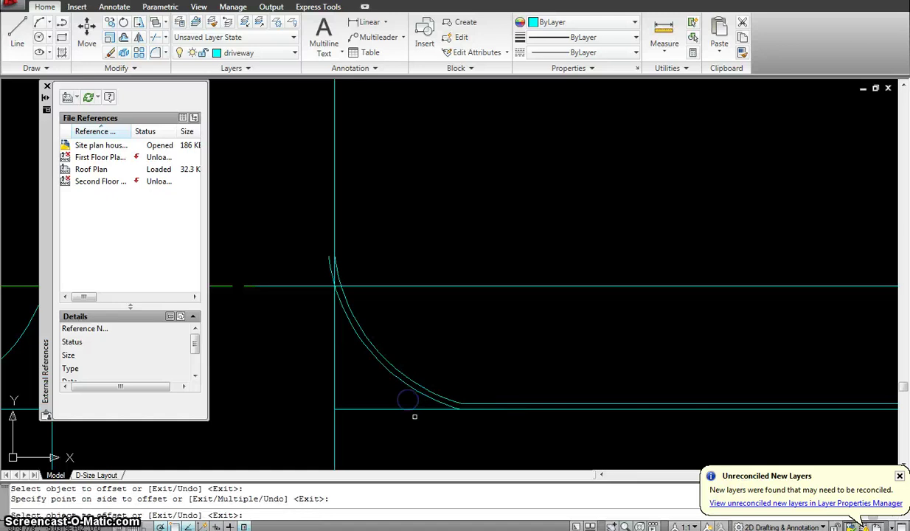
scroll(555, 372, down, 3)
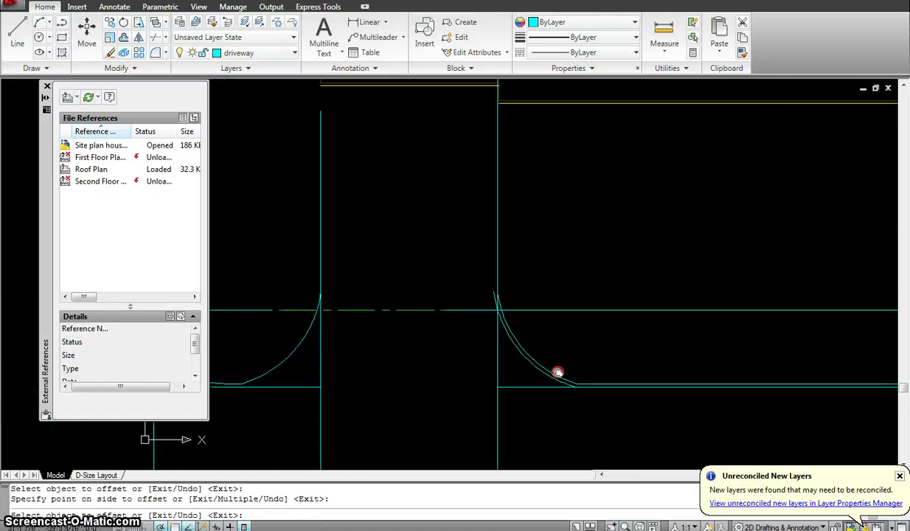
click(301, 358)
click(315, 375)
key(Escape)
middle_drag(443, 392, 468, 389)
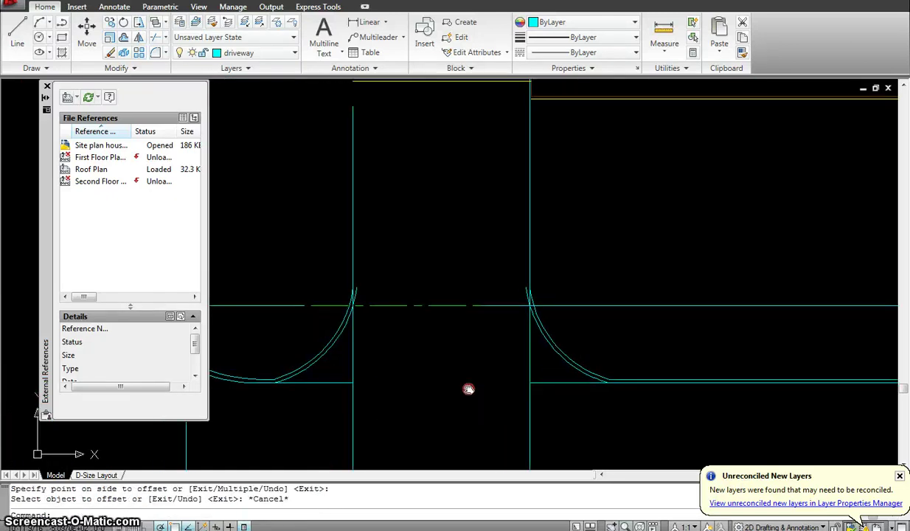
scroll(471, 382, down, 3)
text(tr)
key(Return)
click(678, 425)
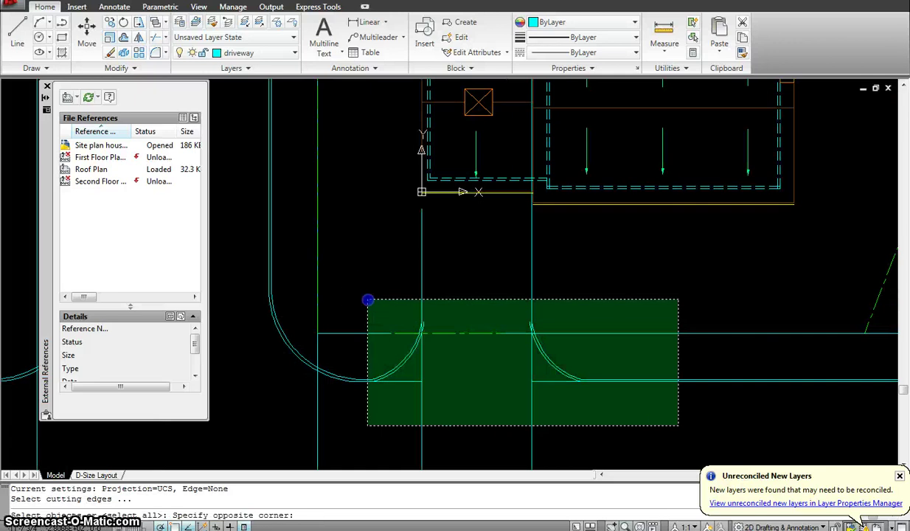
click(368, 300)
key(Return)
click(506, 405)
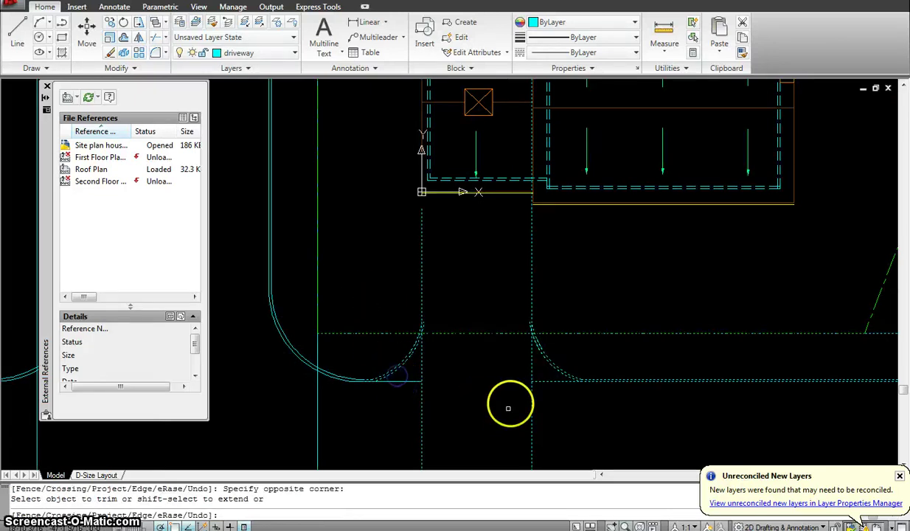
key(Escape)
Step: Delete the short street-side curb line left of the driveway and stretch the right one's driveway end back to the entrance arc
click(405, 382)
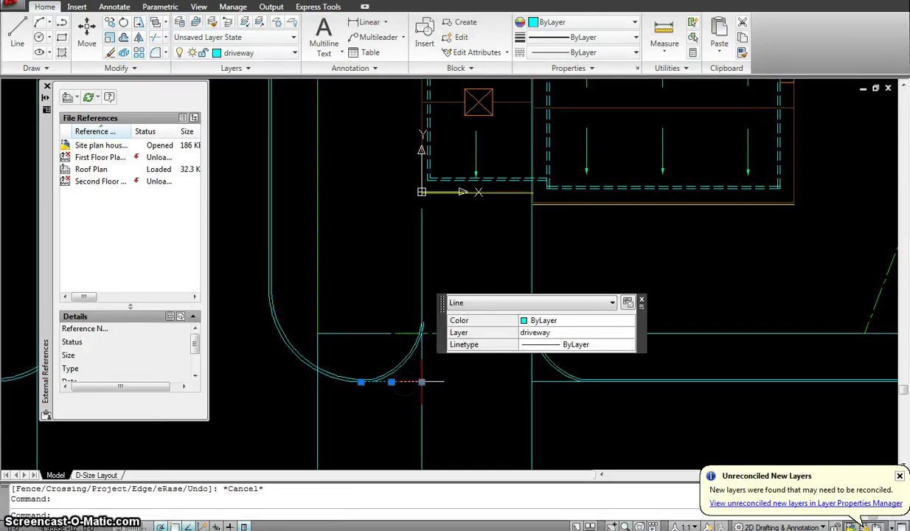
key(Delete)
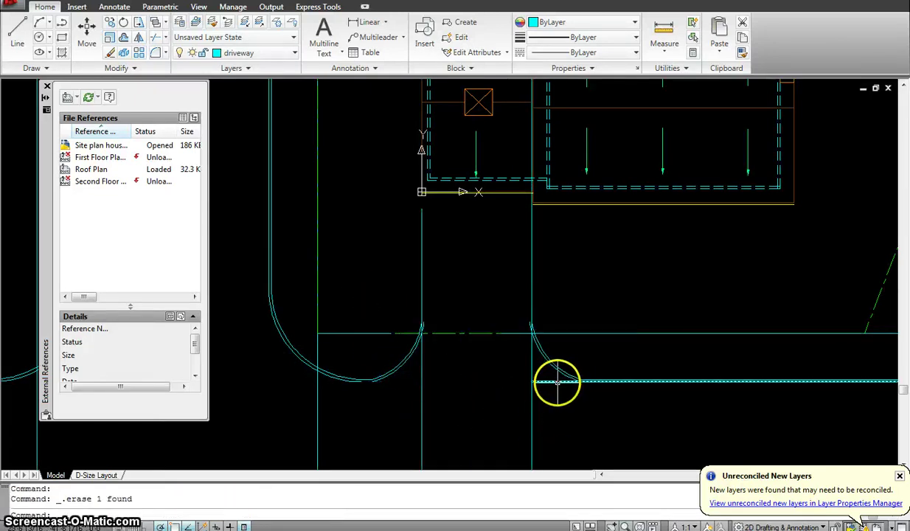
click(531, 381)
click(531, 382)
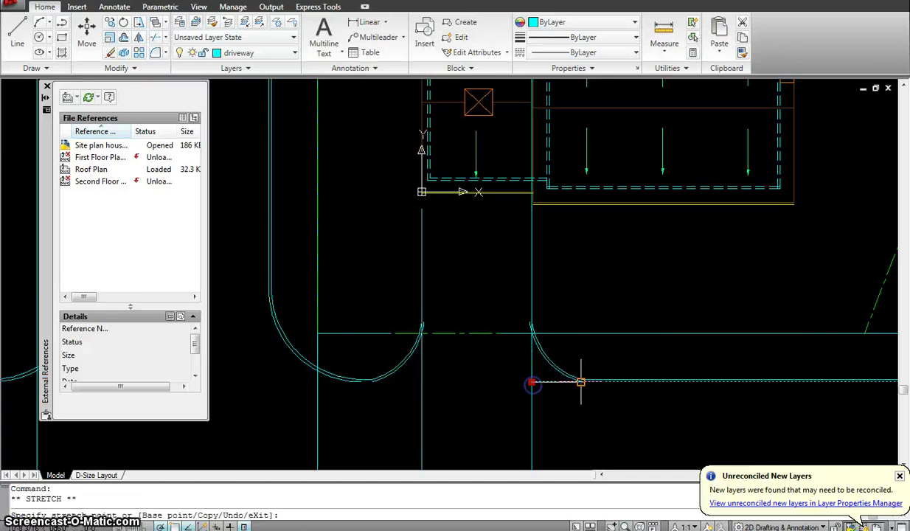
key(Escape)
Step: Examine the trees, pool, paths and other landscaping of the original site plan above the new lot
scroll(560, 324, down, 4)
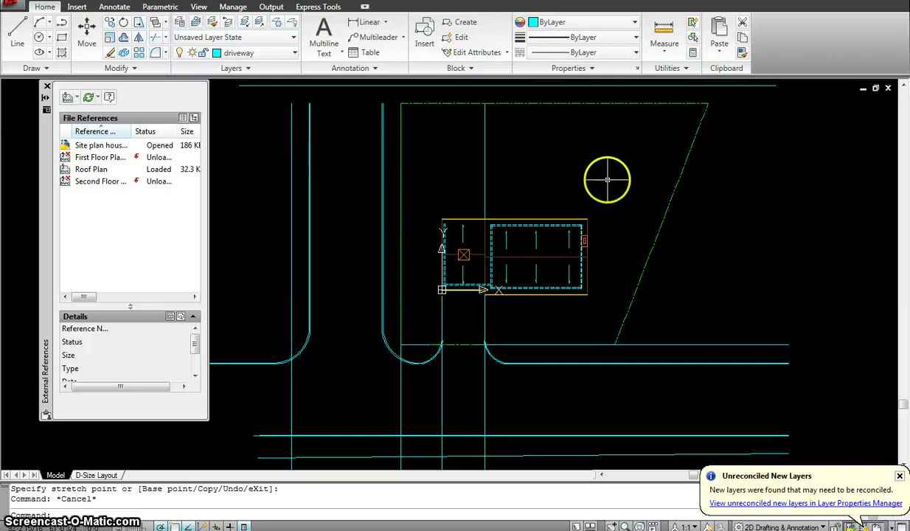
middle_drag(607, 180, 525, 239)
middle_drag(525, 205, 445, 361)
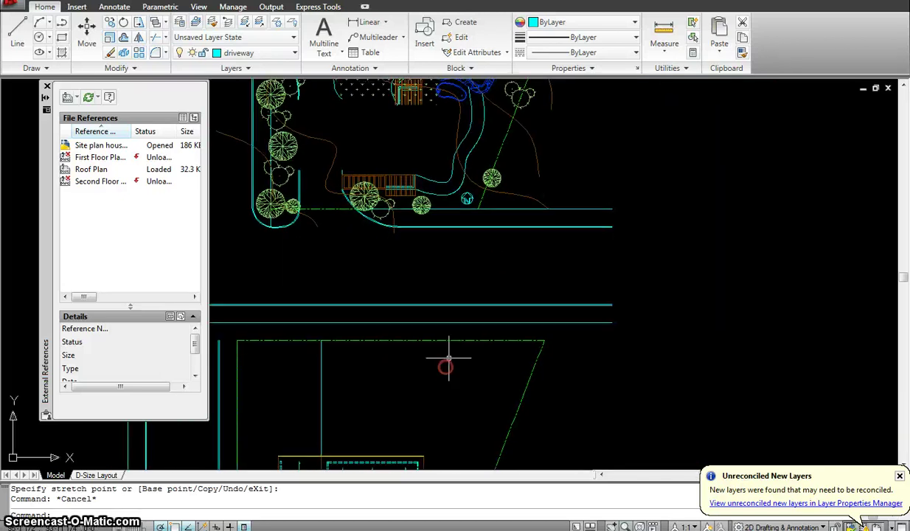
middle_drag(372, 138, 376, 287)
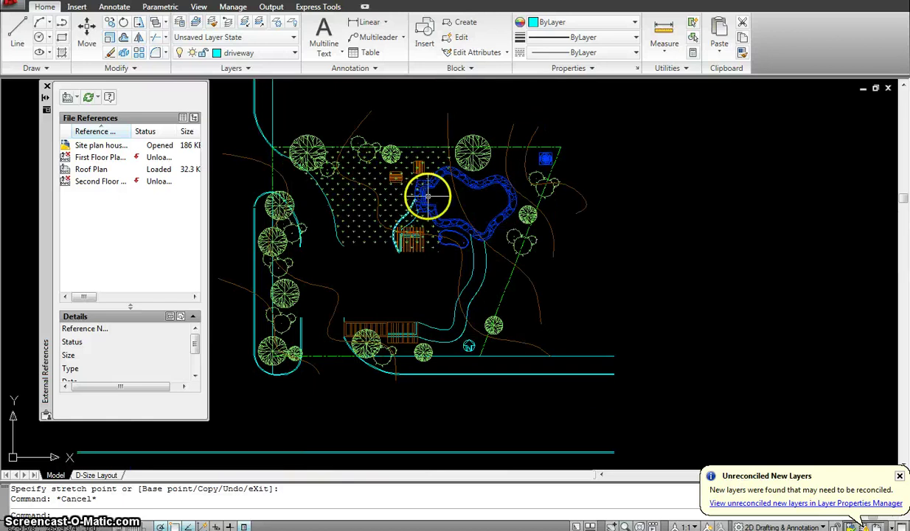
scroll(447, 197, down, 3)
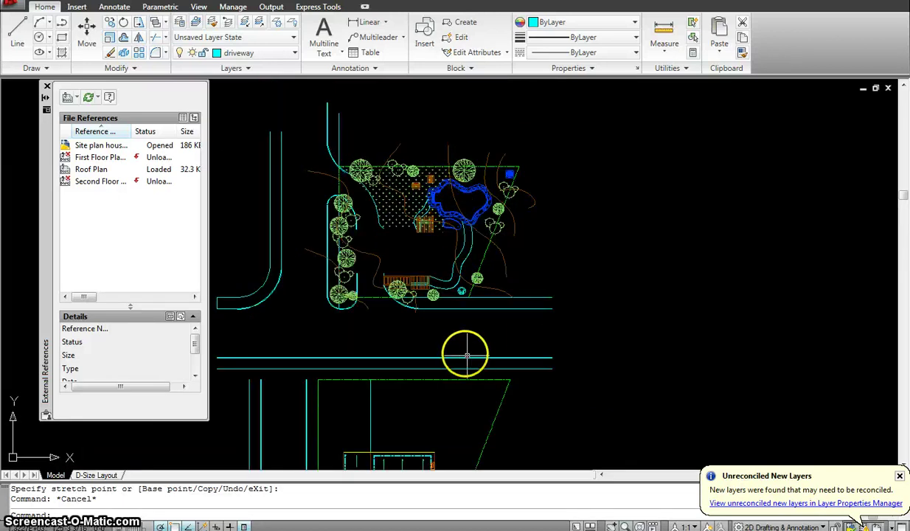
scroll(439, 302, up, 3)
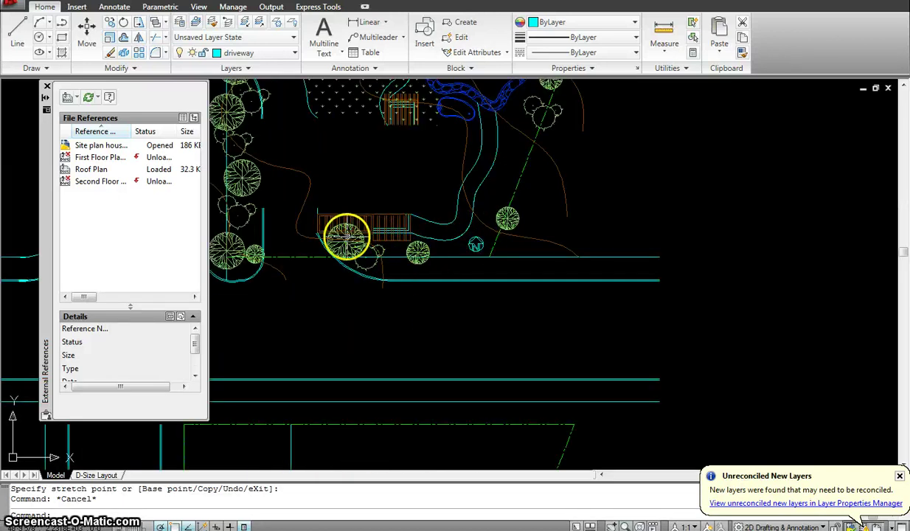
click(504, 91)
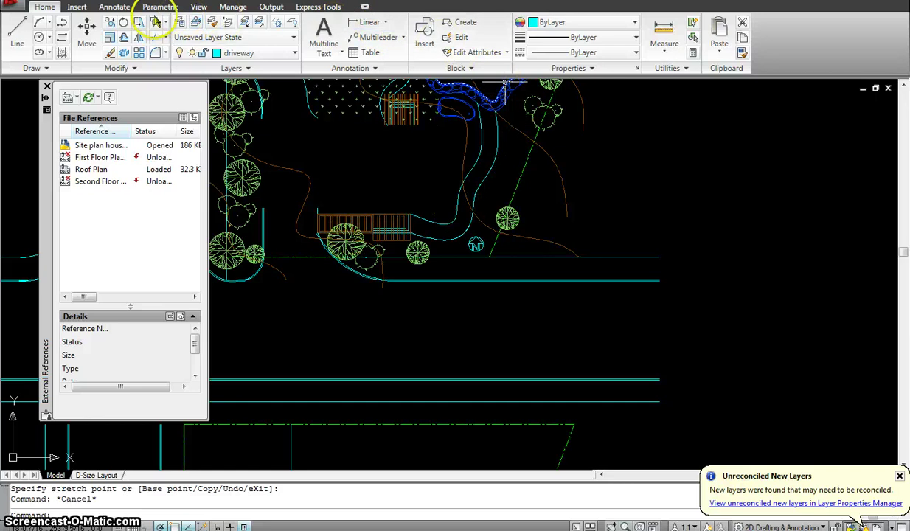
Step: Show the blocks of the Landscaping.dwg sample drawing in DesignCenter
click(77, 7)
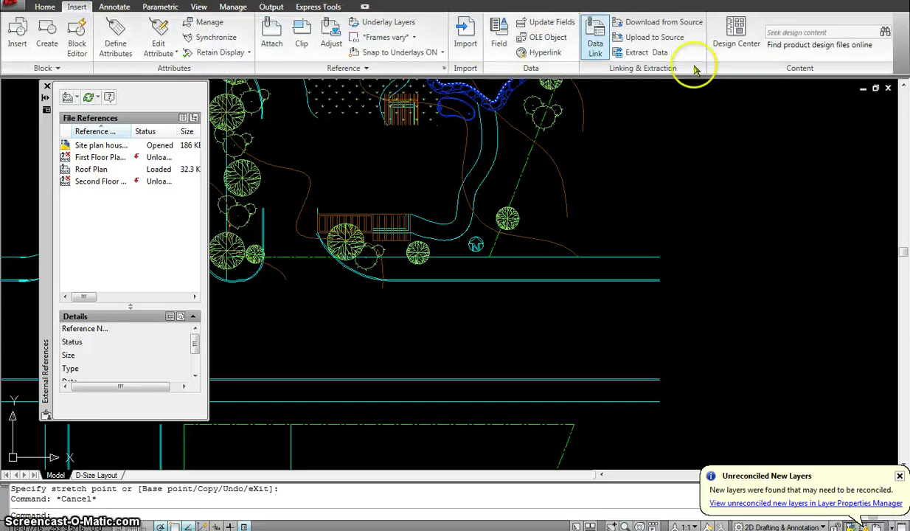
click(732, 33)
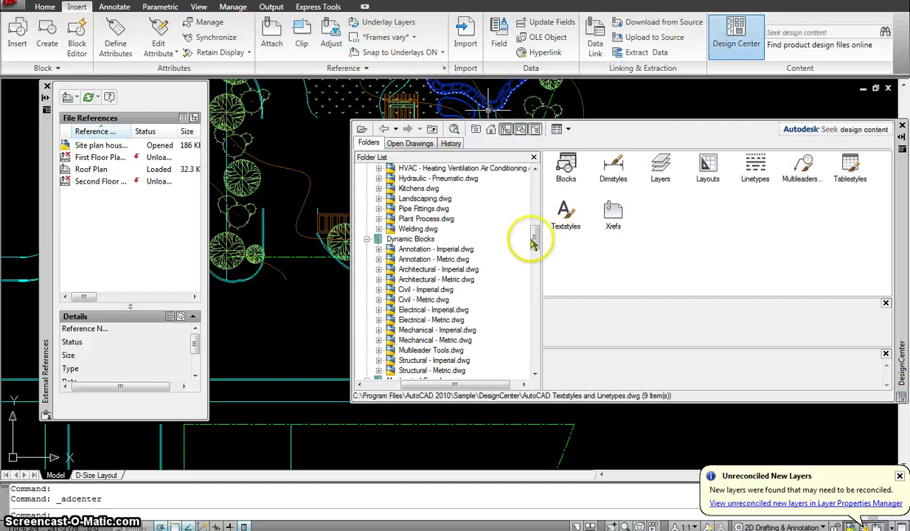
mouse_move(534, 237)
mouse_down()
mouse_move(542, 220)
mouse_move(546, 240)
mouse_up()
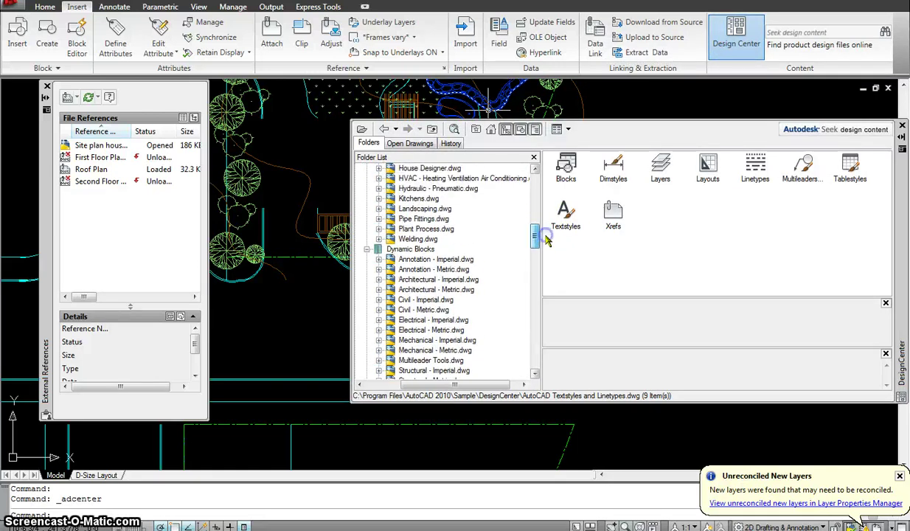
click(379, 210)
click(419, 219)
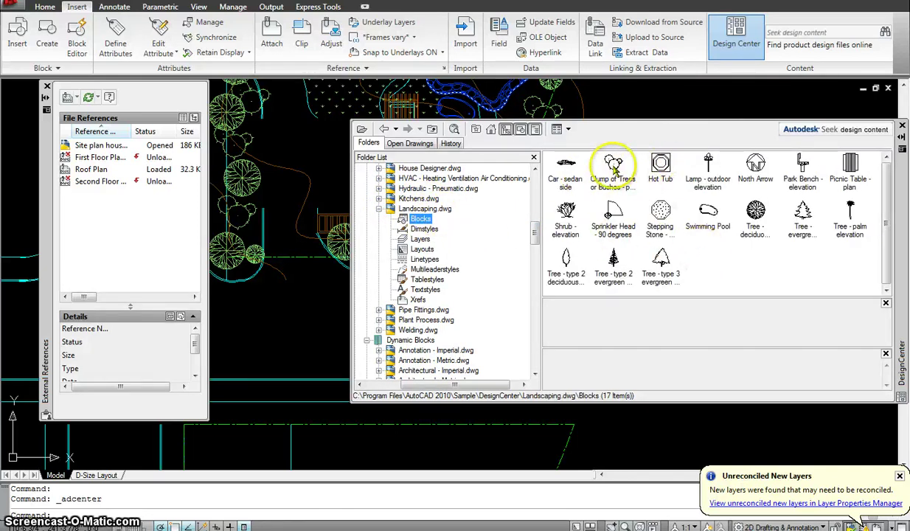
Step: Insert the Clump of Trees or Bushes - plan and North Arrow blocks at scale 1 inside the new lot, near its upper property line
double_click(613, 168)
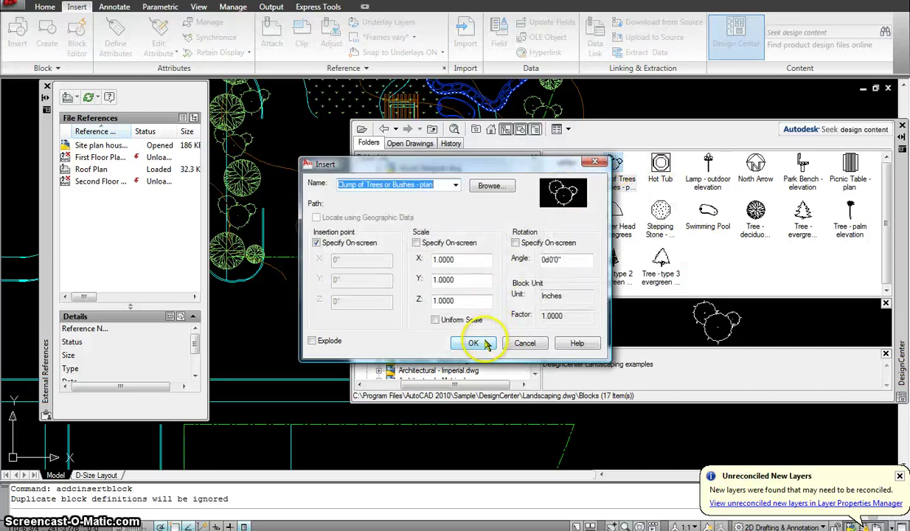
click(485, 344)
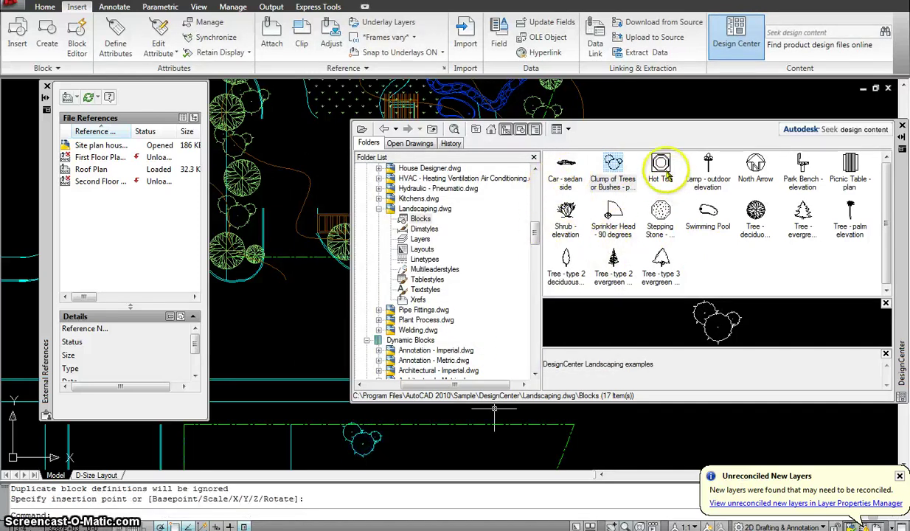
double_click(755, 164)
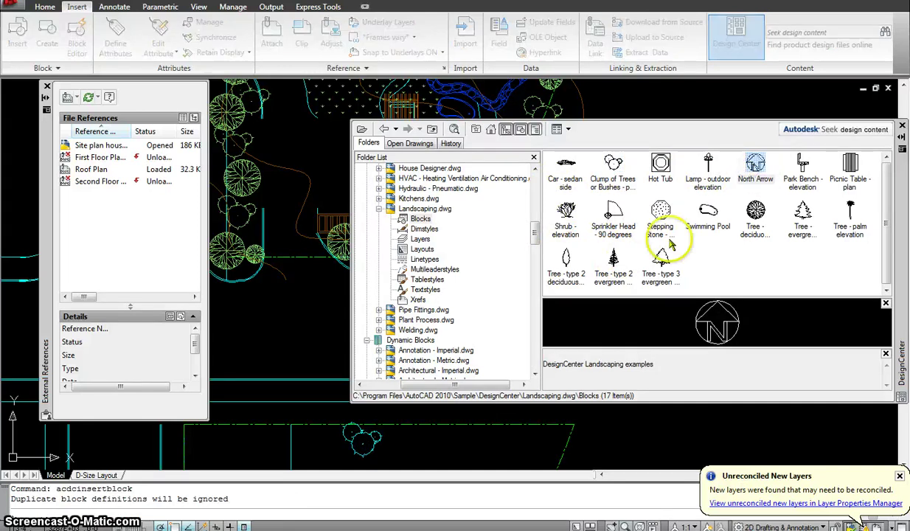
click(474, 344)
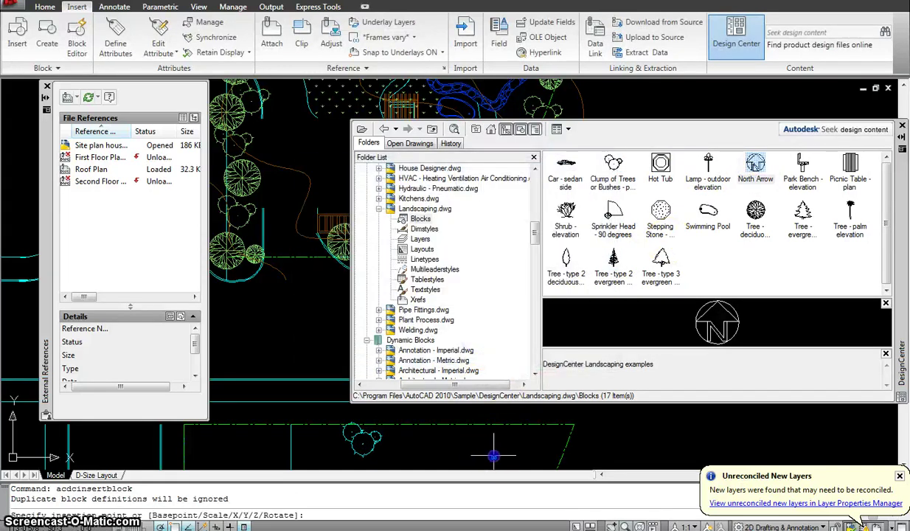
Step: Insert the Tree - deciduous plan block between the tree clump and the north arrow
click(755, 216)
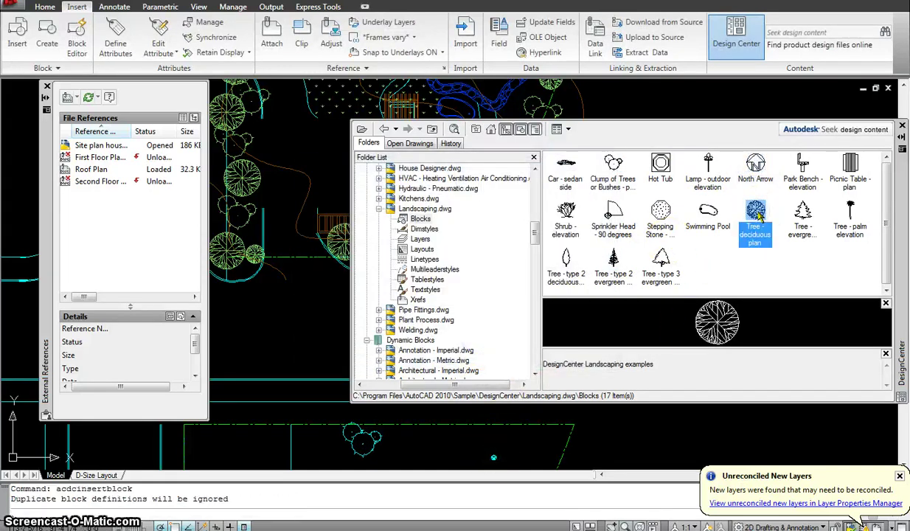
double_click(756, 213)
click(474, 342)
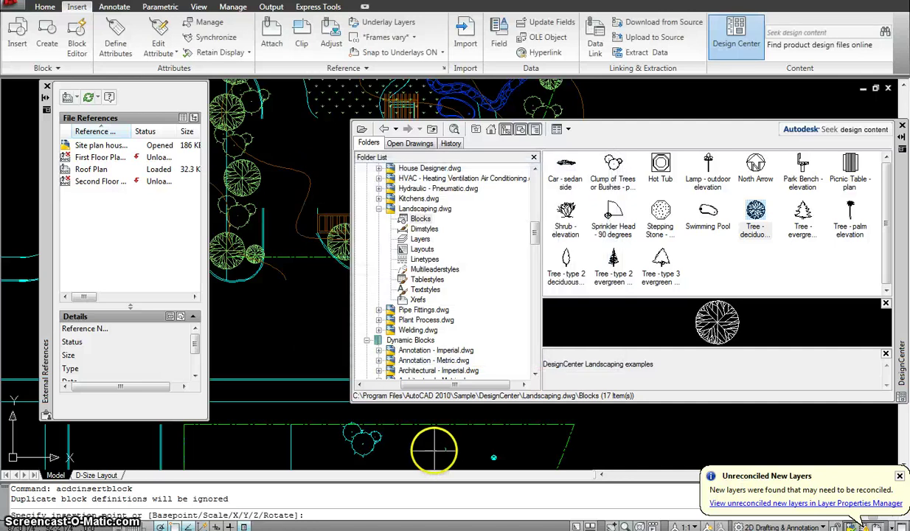
click(434, 448)
Step: Insert the Picnic Table - plan block at scale 1 to the left of the tree clump
click(855, 167)
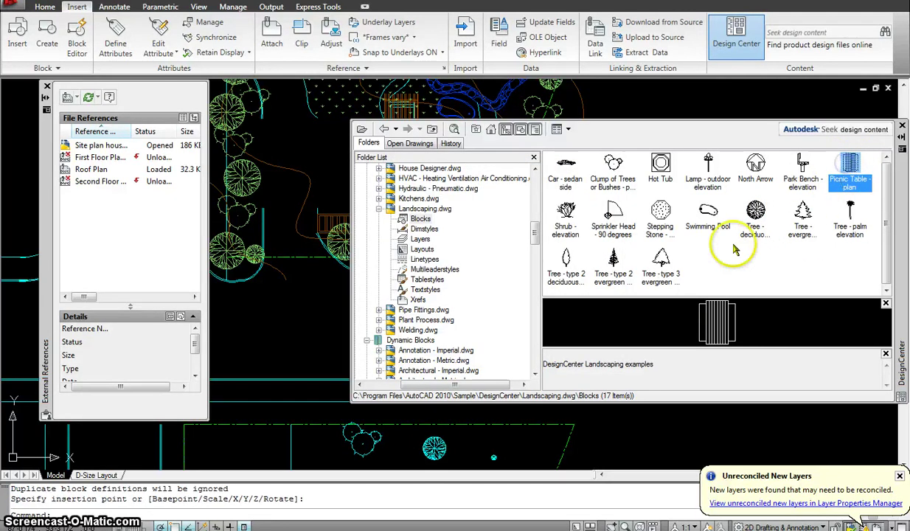
double_click(852, 168)
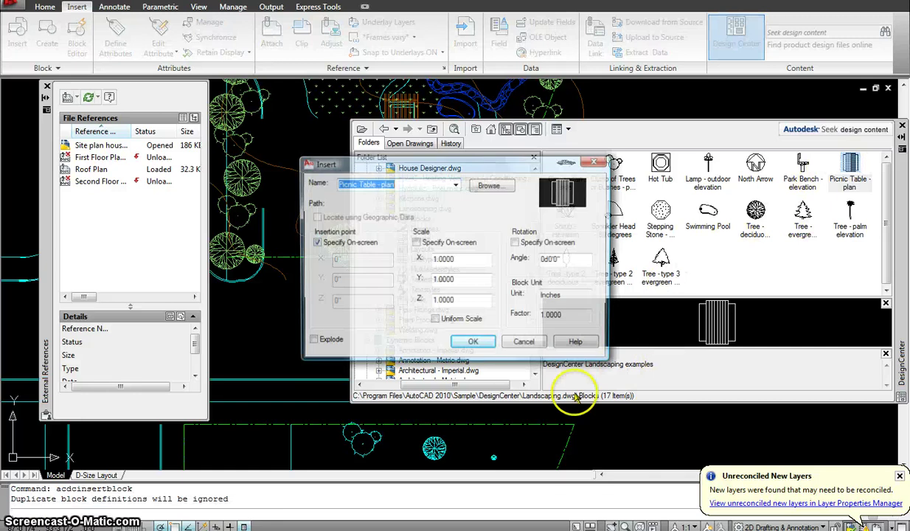
click(470, 341)
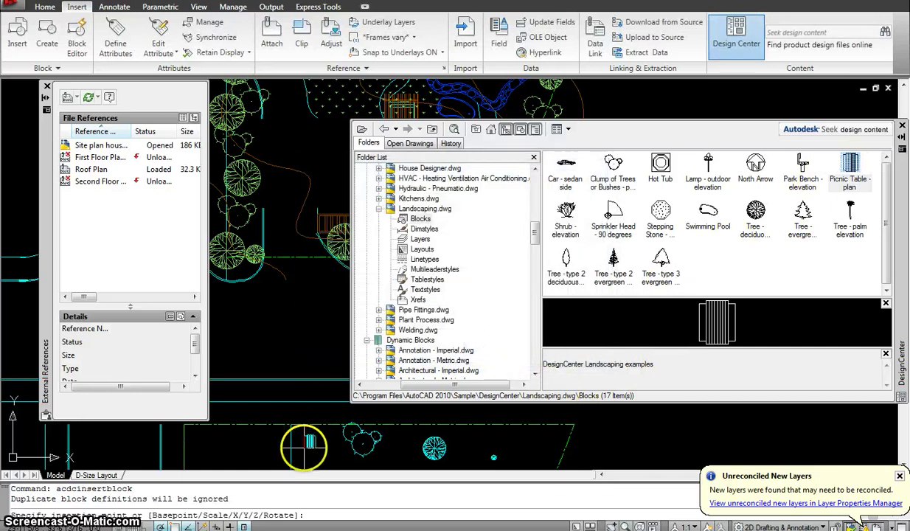
click(306, 445)
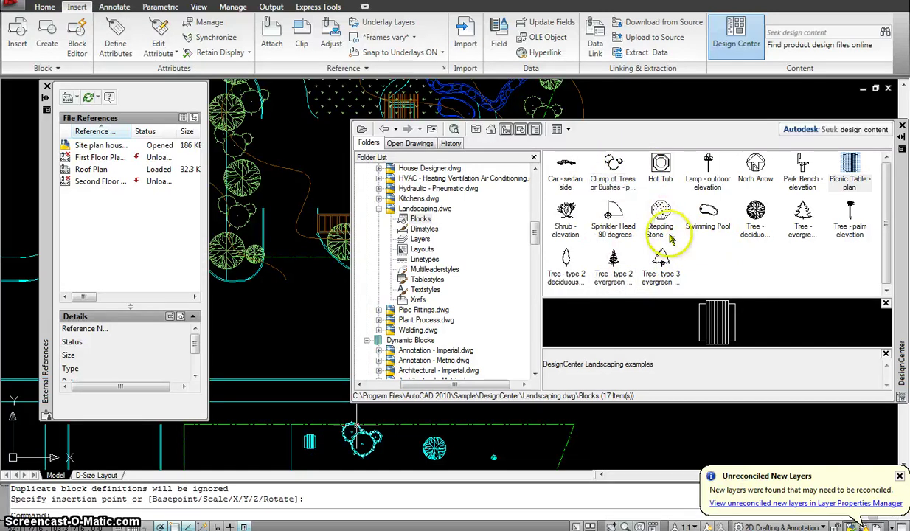
Step: Insert the Swimming Pool block at scale 1 outside the lot's upper right corner and close DesignCenter
click(707, 212)
double_click(707, 212)
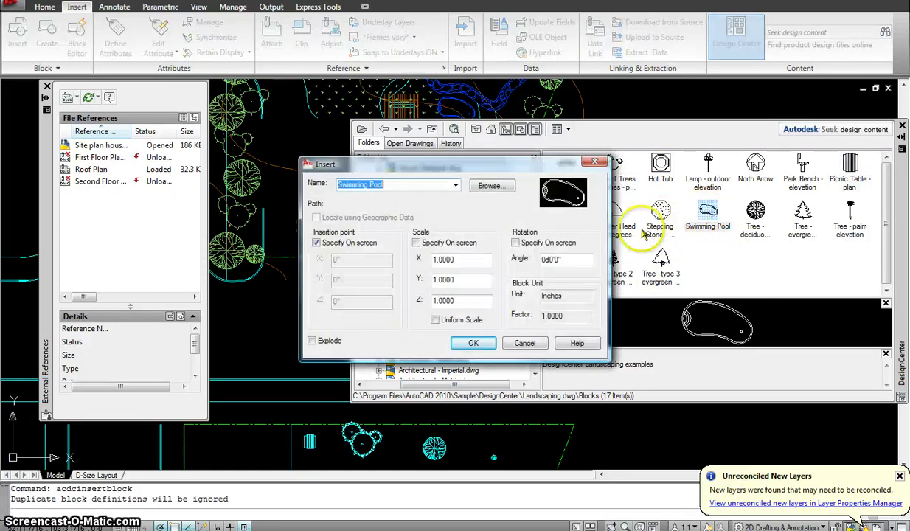
click(474, 343)
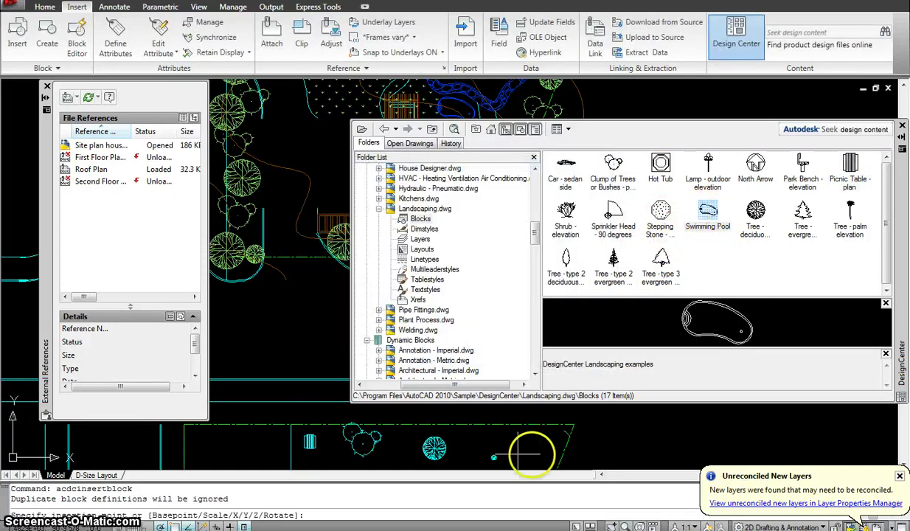
click(621, 442)
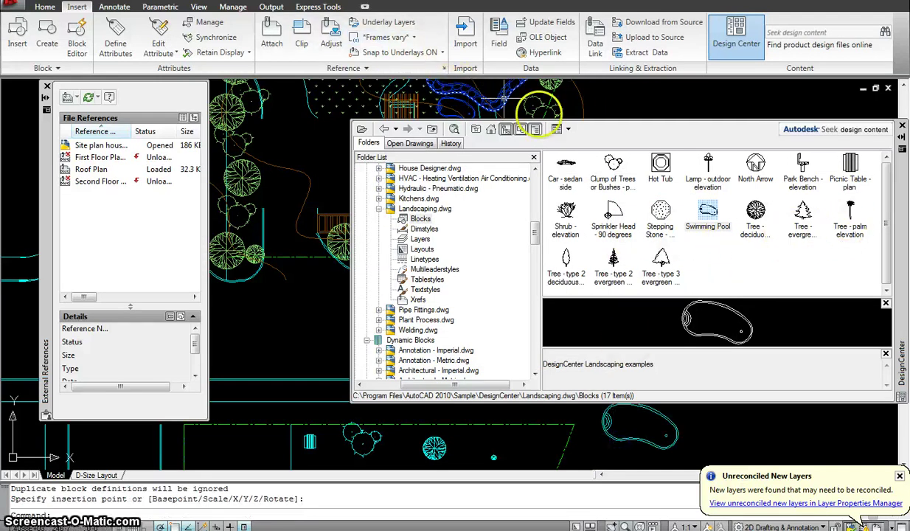
click(903, 127)
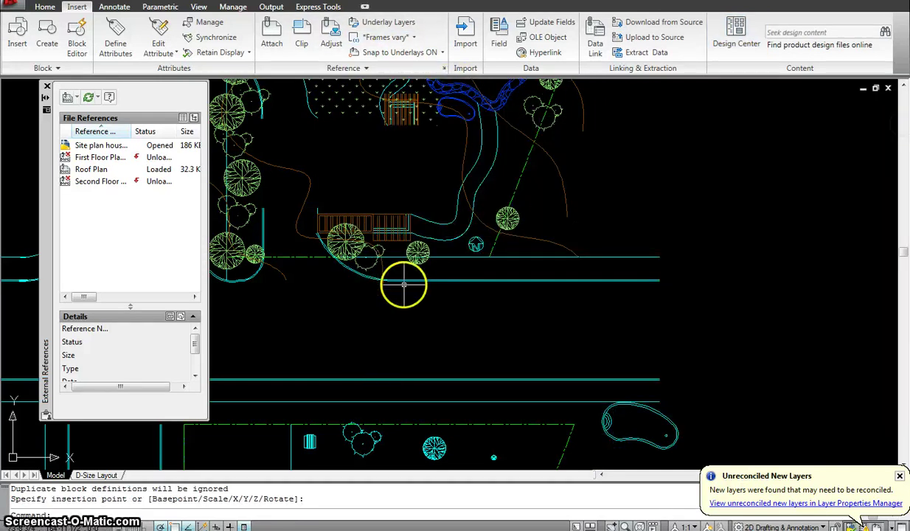
Step: Move the tree clump and deciduous tree blocks in the new lot to the tree layer
scroll(366, 301, down, 5)
scroll(427, 222, up, 3)
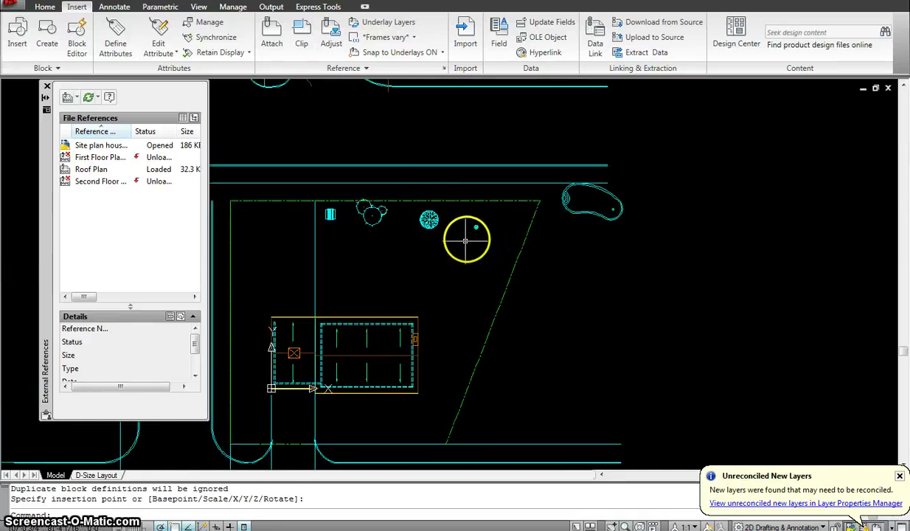
click(435, 233)
click(356, 211)
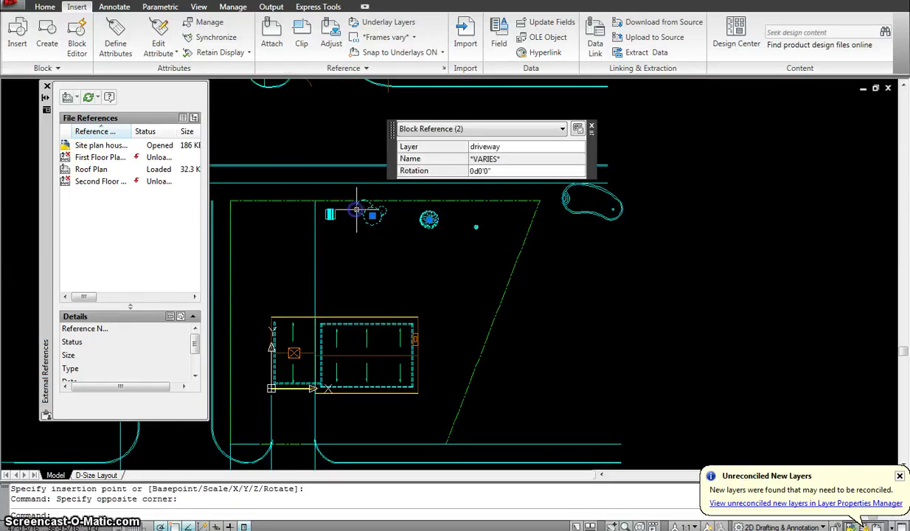
click(50, 8)
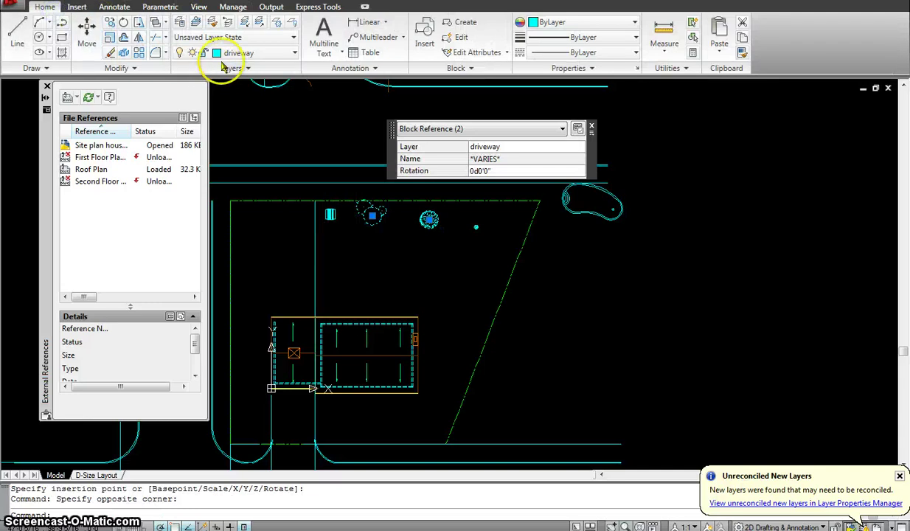
click(239, 54)
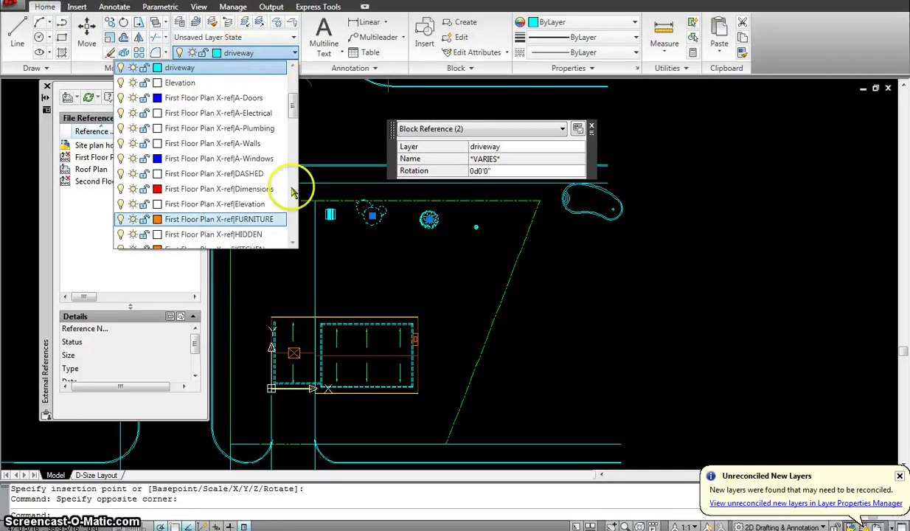
click(293, 72)
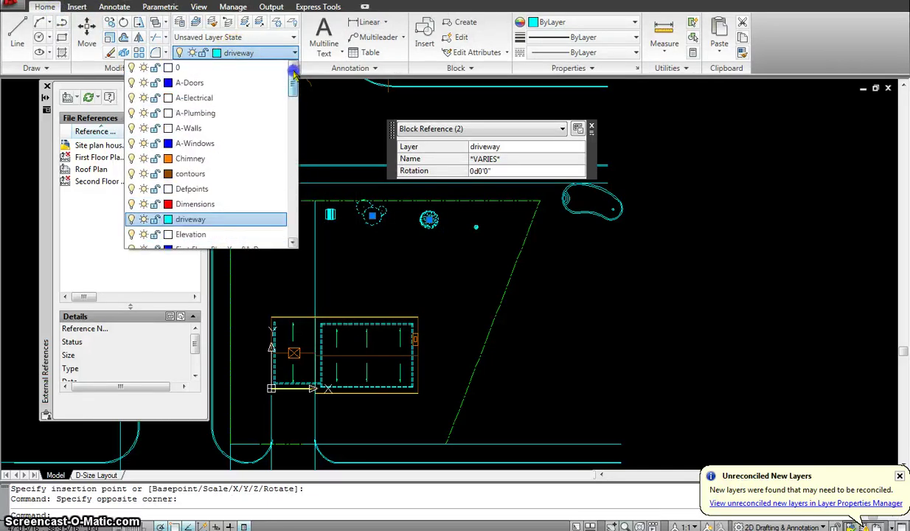
drag(293, 87, 293, 154)
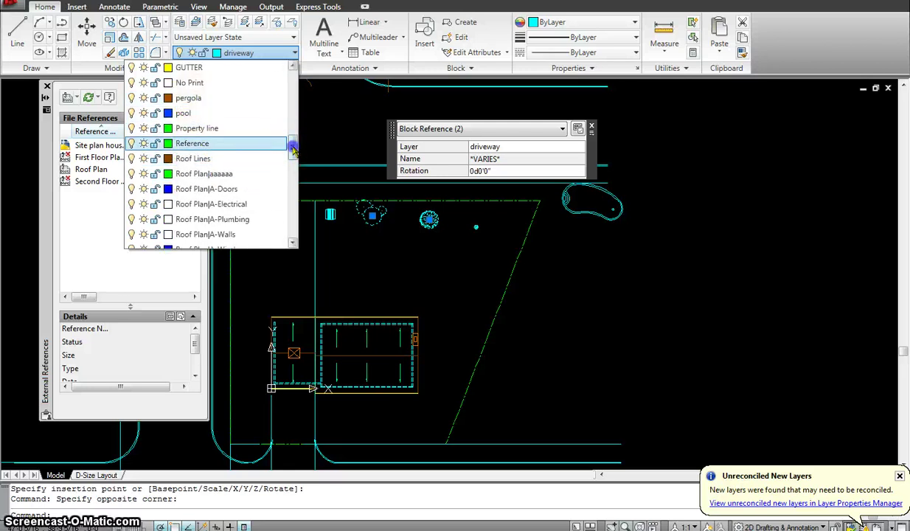
drag(289, 144, 297, 224)
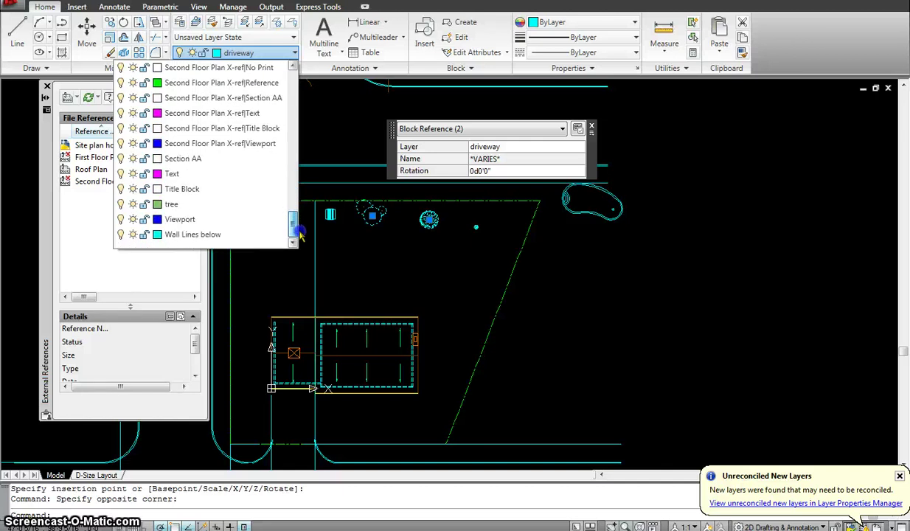
click(184, 208)
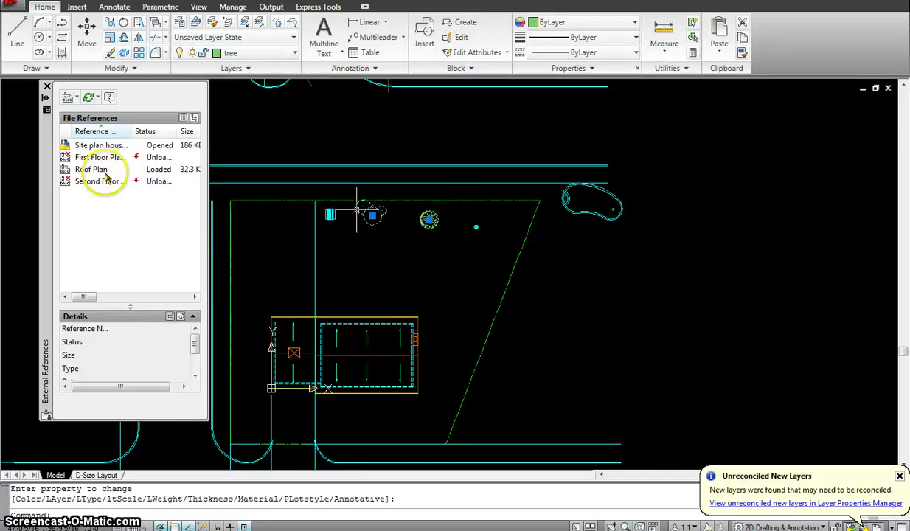
key(Escape)
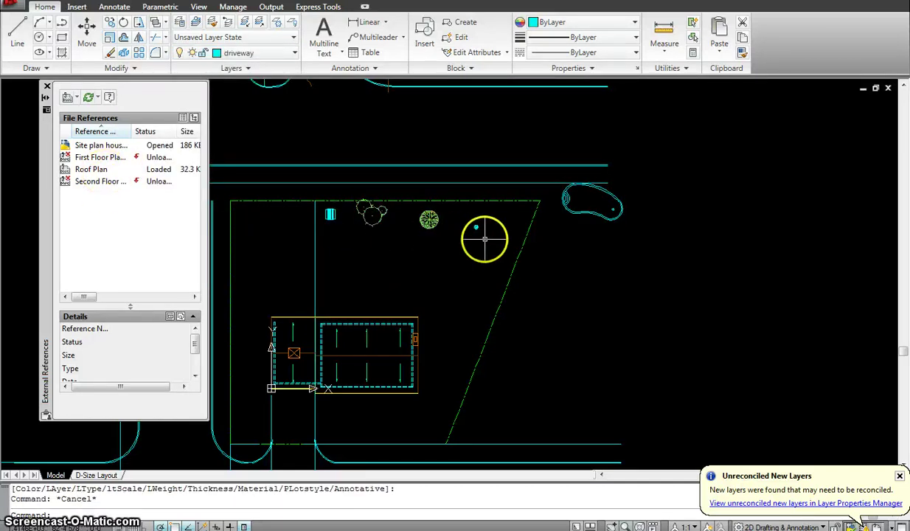
Step: Move the Swimming Pool block outside the new lot's upper right corner to the pool layer
click(619, 230)
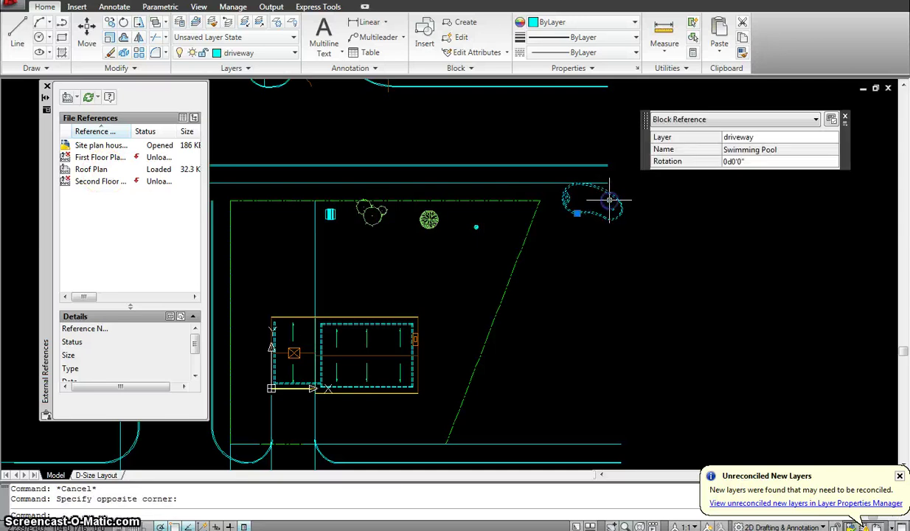
click(283, 55)
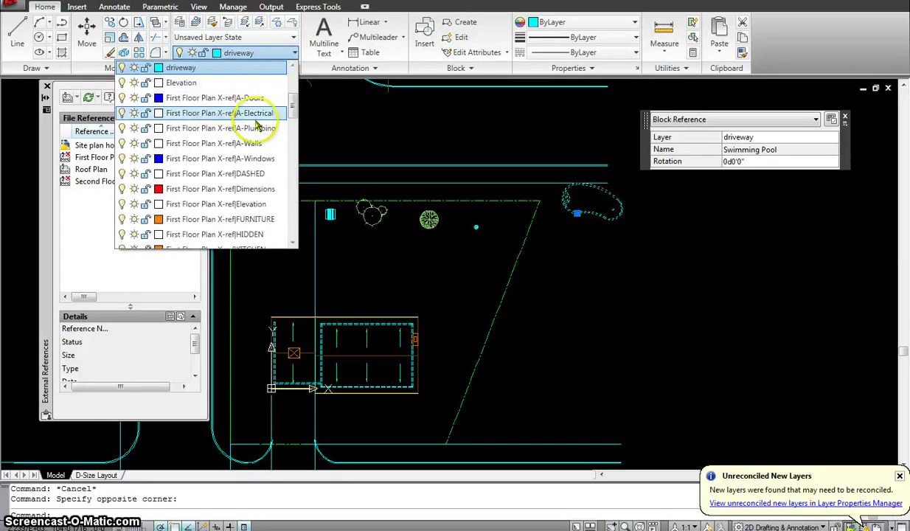
click(291, 82)
drag(291, 83, 293, 151)
click(193, 129)
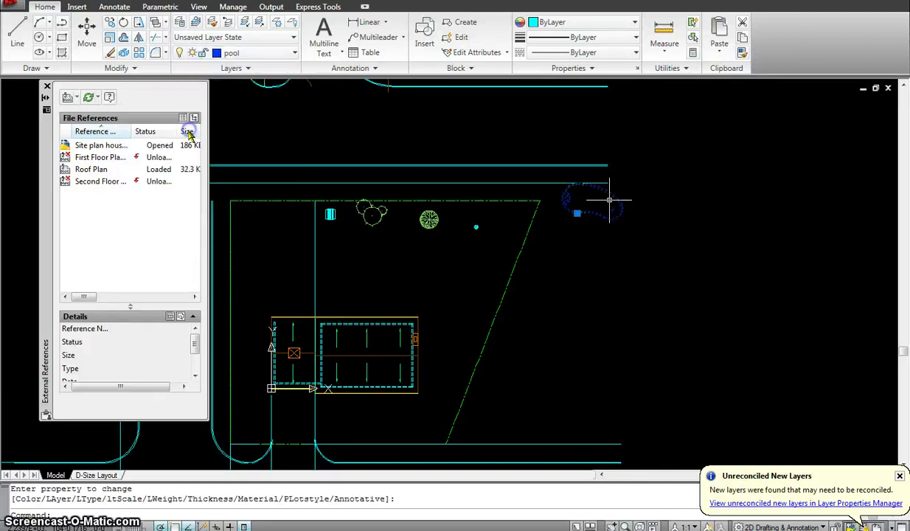
key(Escape)
Step: Copy the front pergola and its steps from the original site plan to the lower left corner of the new plan's main roof
scroll(573, 166, down, 3)
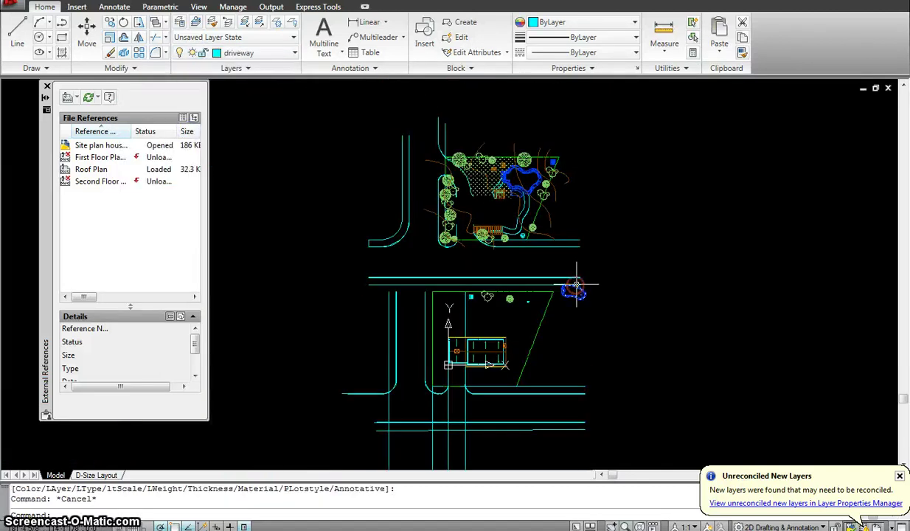
scroll(524, 262, up, 2)
scroll(459, 220, up, 2)
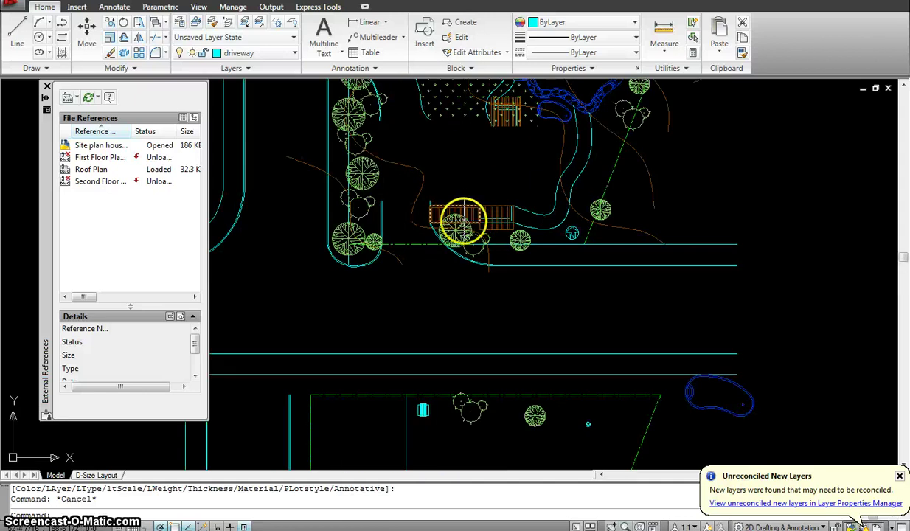
key(Escape)
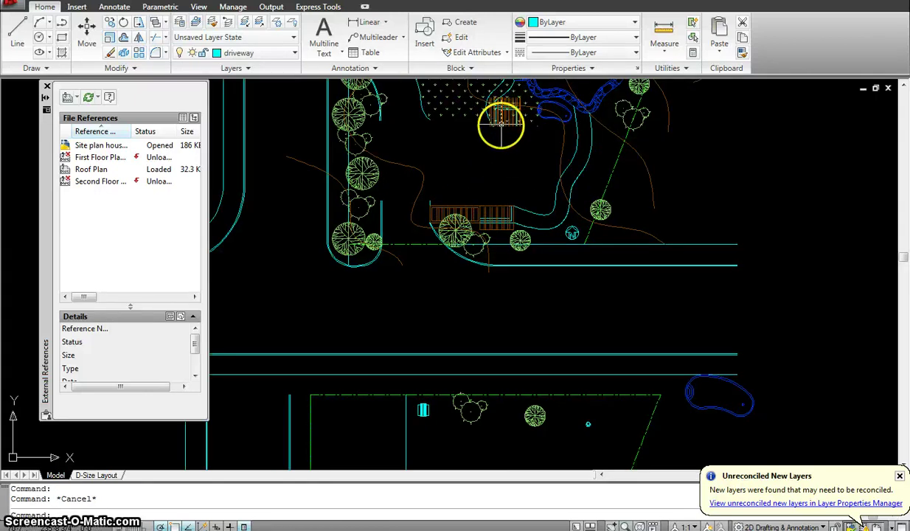
mouse_move(483, 254)
middle_down()
mouse_move(500, 251)
mouse_move(514, 138)
mouse_move(508, 193)
middle_up()
scroll(459, 132, up, 5)
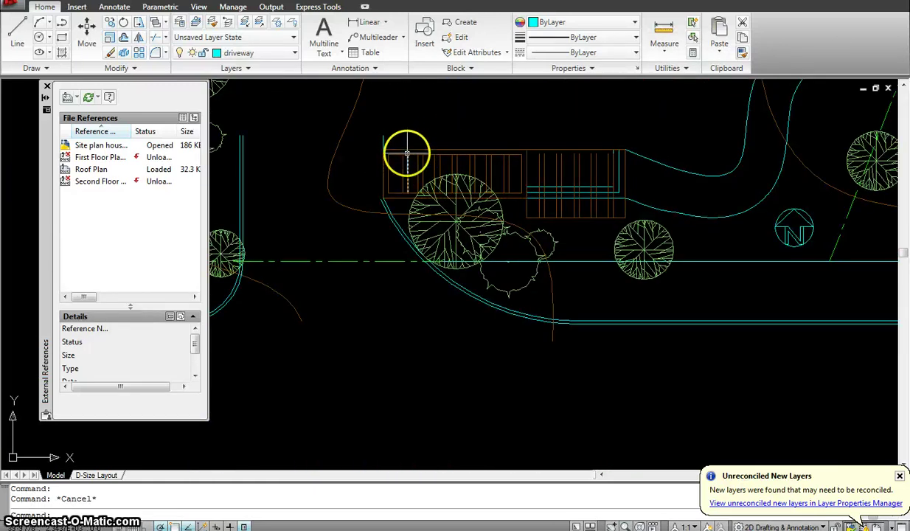
click(407, 153)
key(Escape)
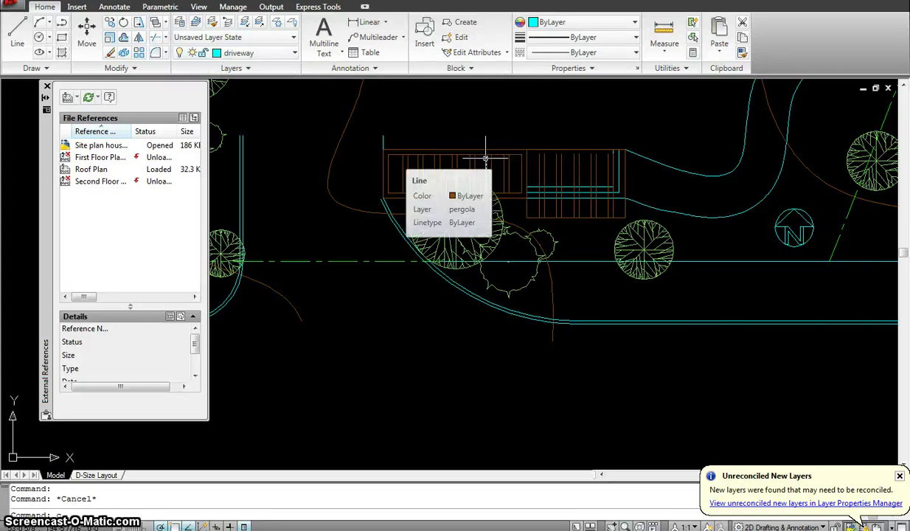
click(374, 113)
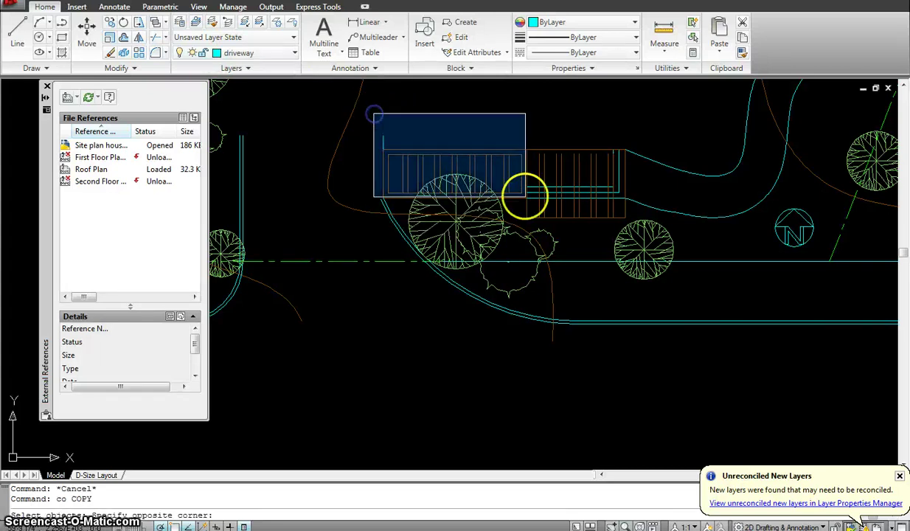
click(628, 227)
key(Return)
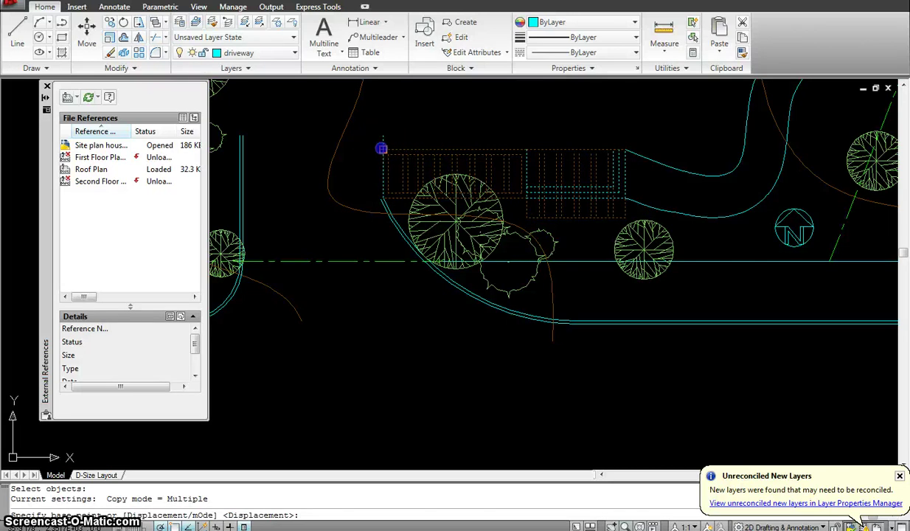
click(381, 149)
scroll(371, 233, down, 4)
scroll(398, 277, up, 5)
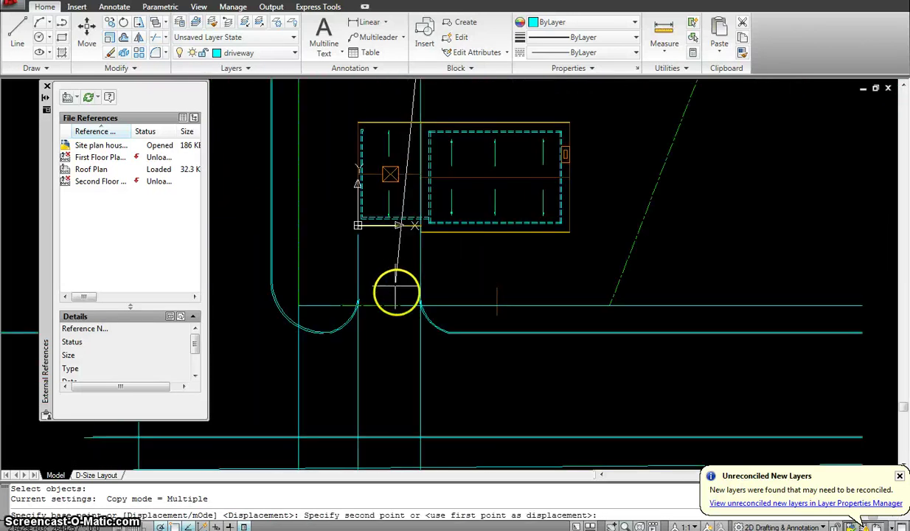
click(419, 230)
key(Escape)
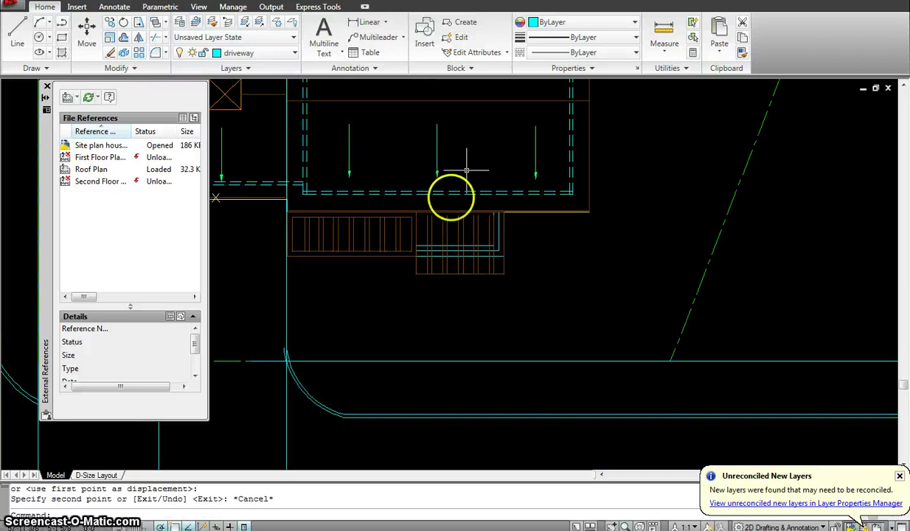
Step: Make the contours layer current
scroll(562, 191, down, 5)
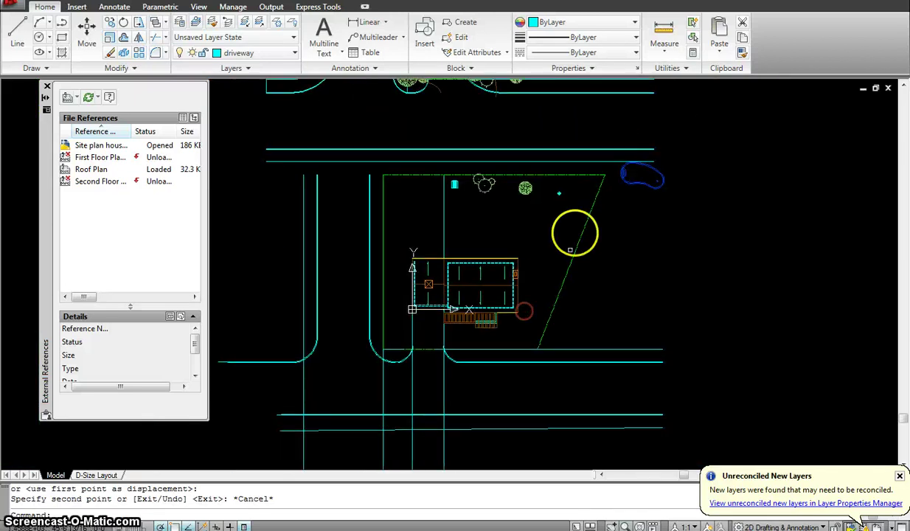
middle_drag(569, 230, 541, 288)
middle_drag(524, 127, 511, 260)
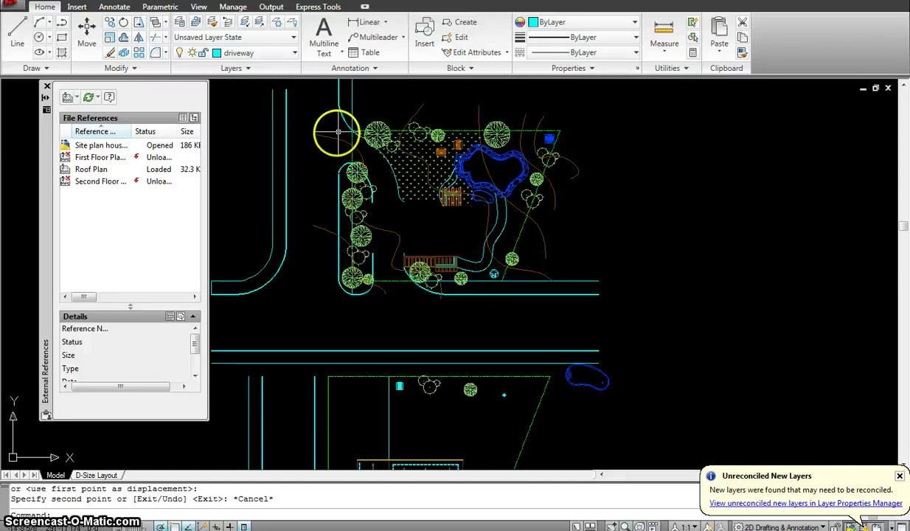
click(289, 56)
drag(289, 97, 299, 65)
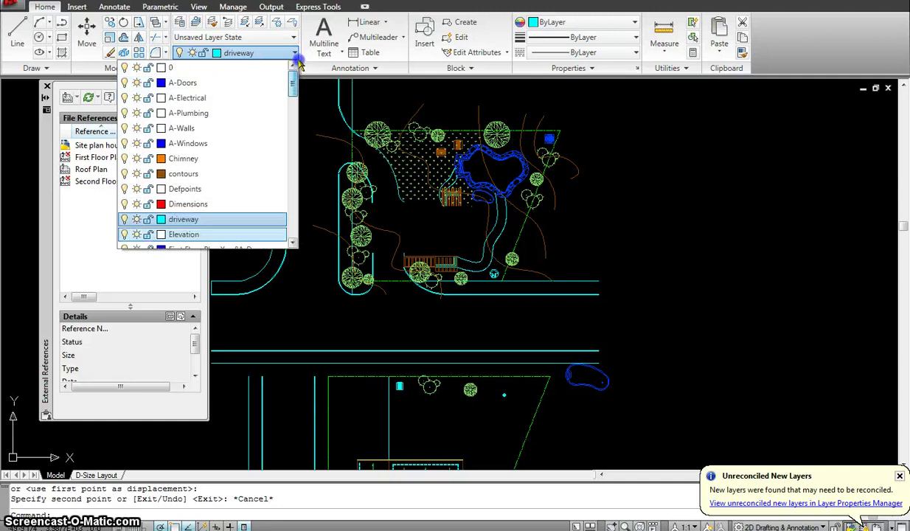
click(196, 173)
key(Escape)
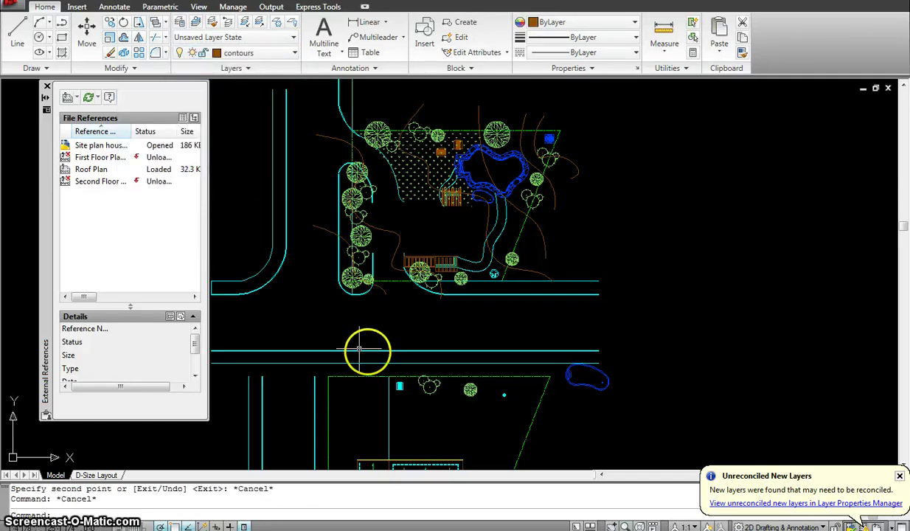
Step: Draw a short curving contour spline across the new lot's lower left corner, ending below the driveway entrance
scroll(366, 353, down, 3)
scroll(368, 325, up, 3)
scroll(377, 294, down, 1)
middle_drag(377, 294, 391, 162)
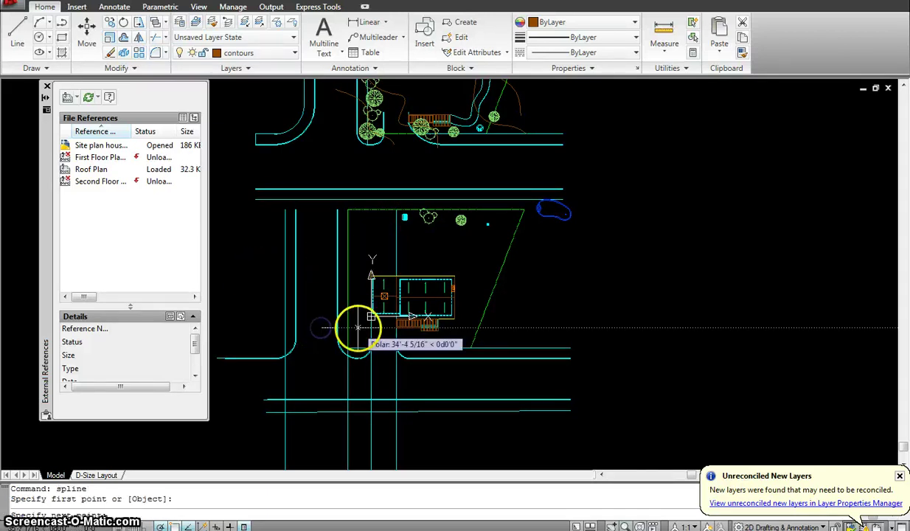
click(356, 326)
click(352, 369)
click(390, 378)
click(397, 376)
right_click(395, 366)
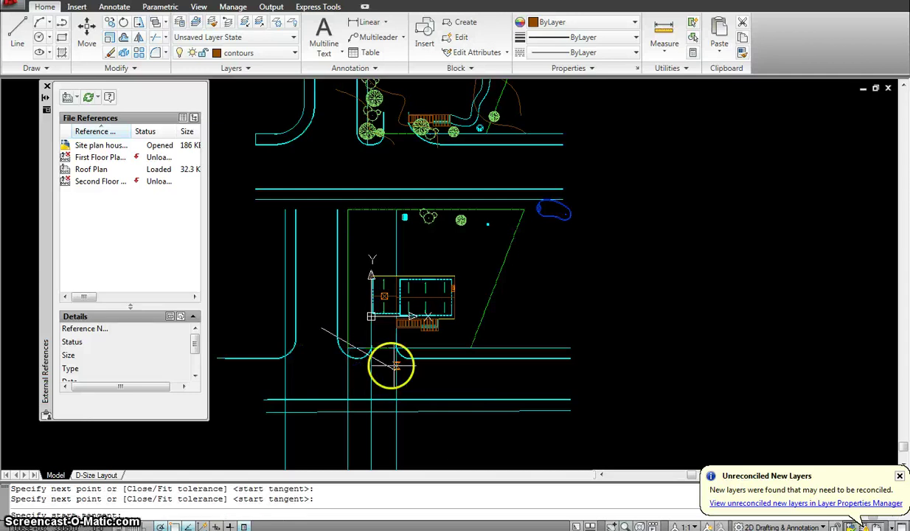
right_click(410, 384)
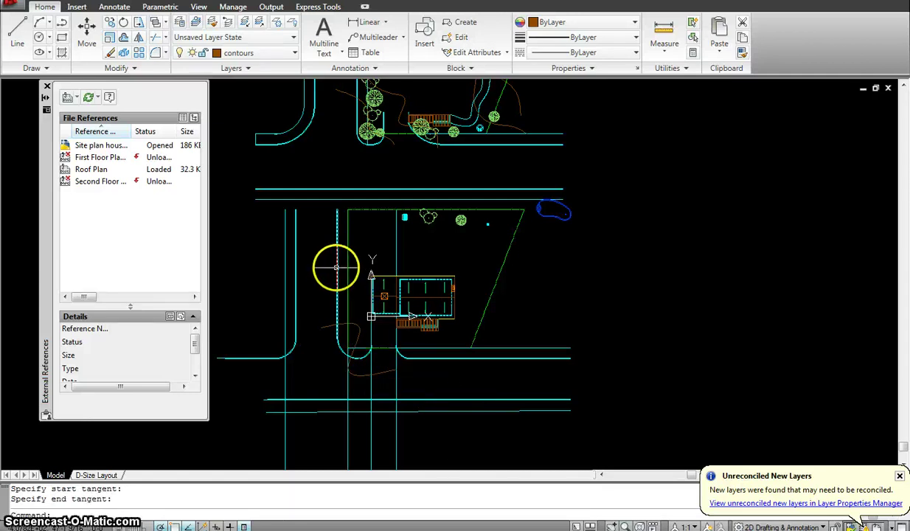
Step: Draw a contour spline from left of the lot across the roof plan and down past the lower property line
click(384, 290)
click(427, 288)
click(450, 324)
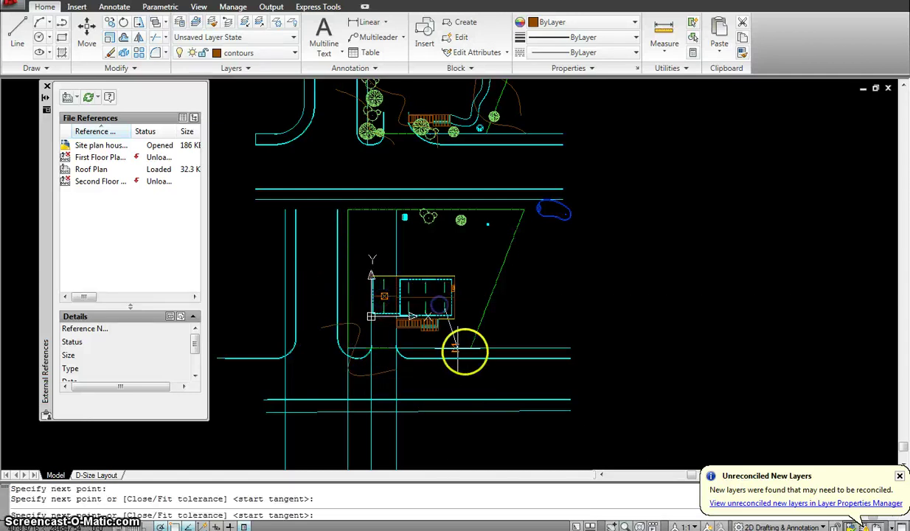
click(470, 352)
click(472, 382)
right_click(472, 381)
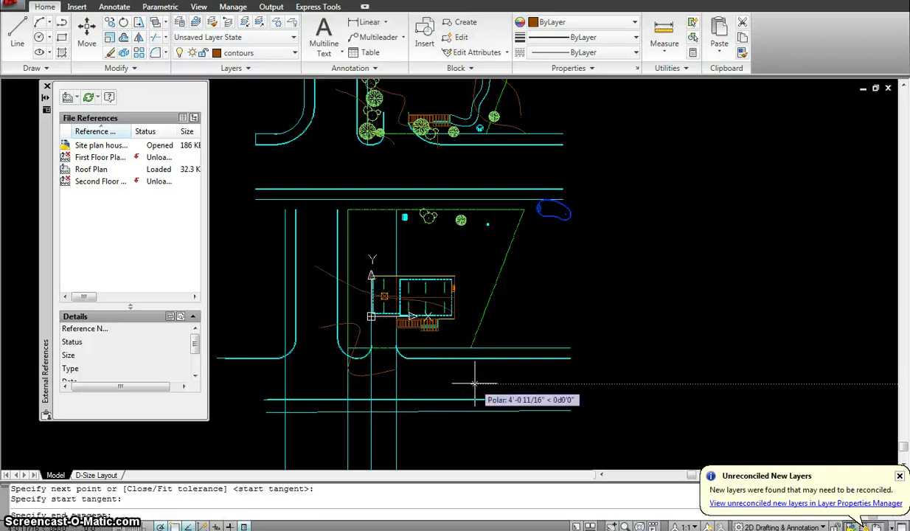
right_click(471, 384)
right_click(470, 383)
Step: Draw a contour spline from above the lot's upper property line, around the house's right side, to the street at lower right
right_click(378, 200)
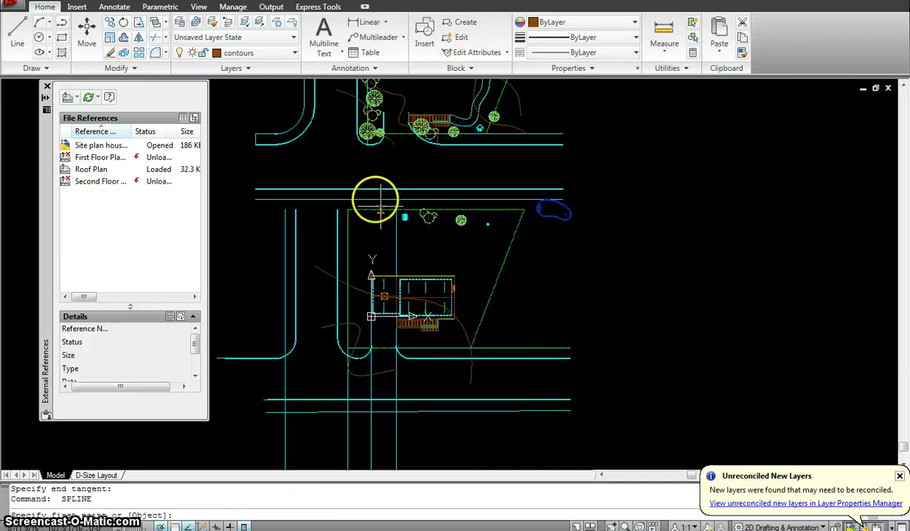
click(443, 274)
click(468, 309)
click(486, 350)
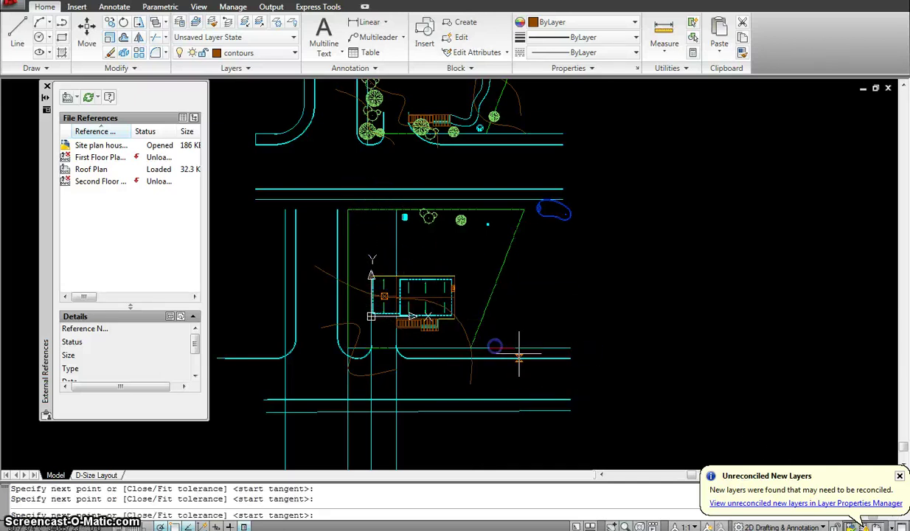
click(550, 382)
right_click(546, 382)
right_click(546, 382)
right_click(545, 382)
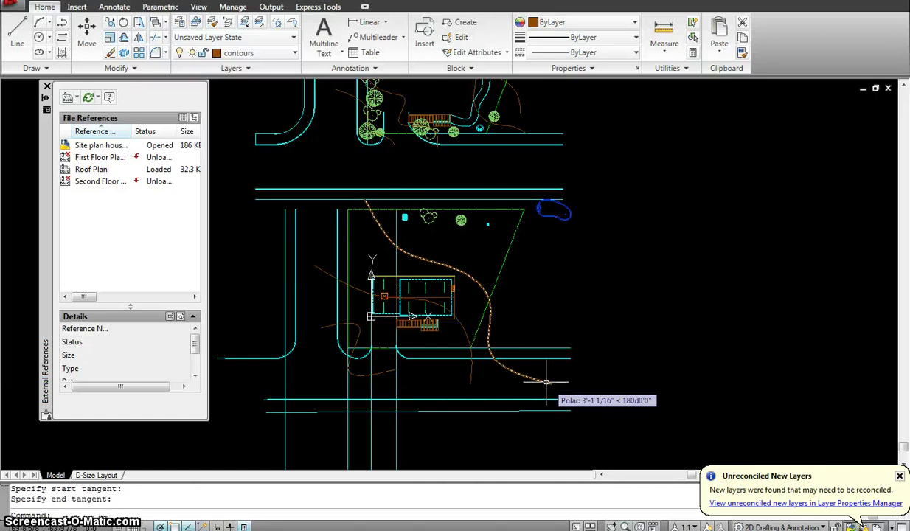
Step: Draw a contour spline from above the lot between the shrub cluster and round tree, crossing the slanted property line to the lot's right side
right_click(446, 193)
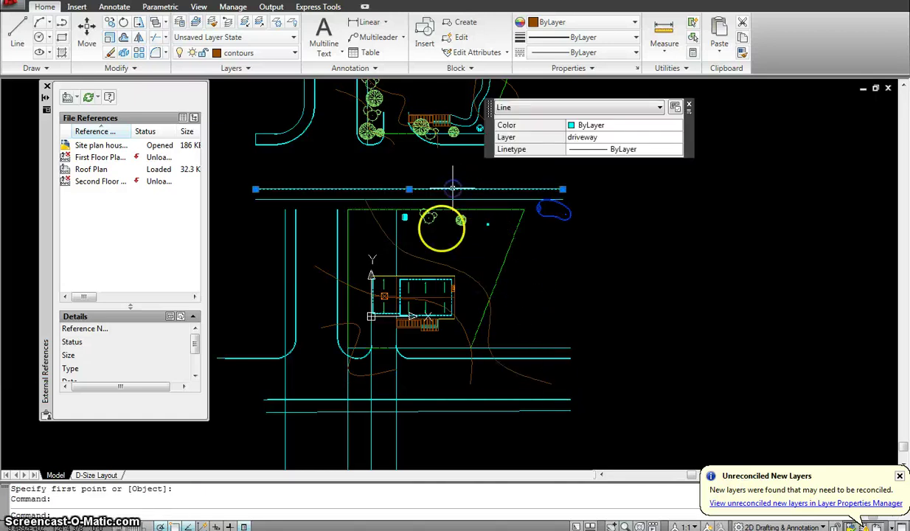
right_click(440, 214)
click(435, 252)
click(471, 282)
click(516, 304)
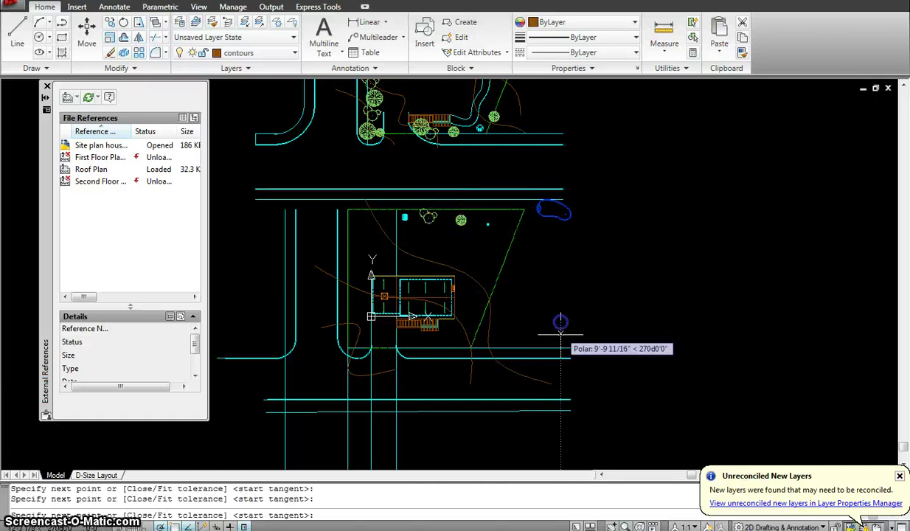
click(562, 340)
right_click(583, 342)
right_click(583, 343)
right_click(583, 344)
right_click(583, 344)
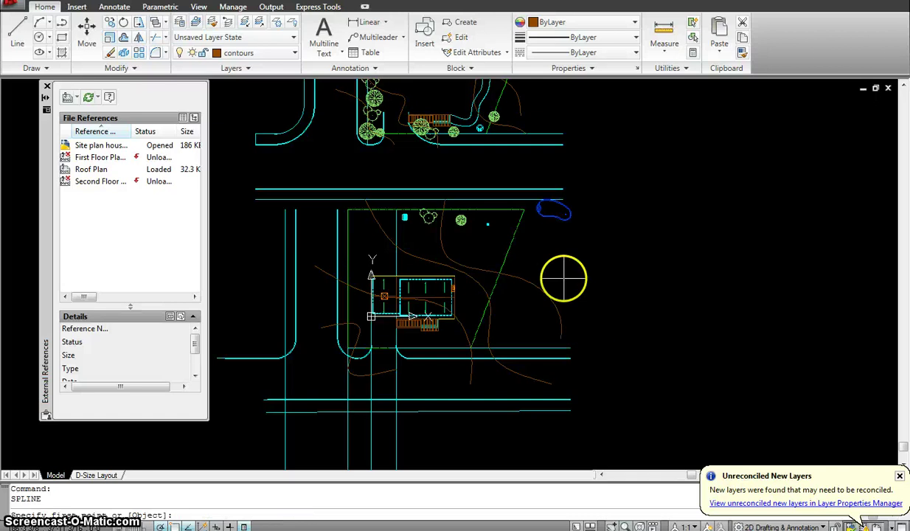
scroll(492, 197, up, 5)
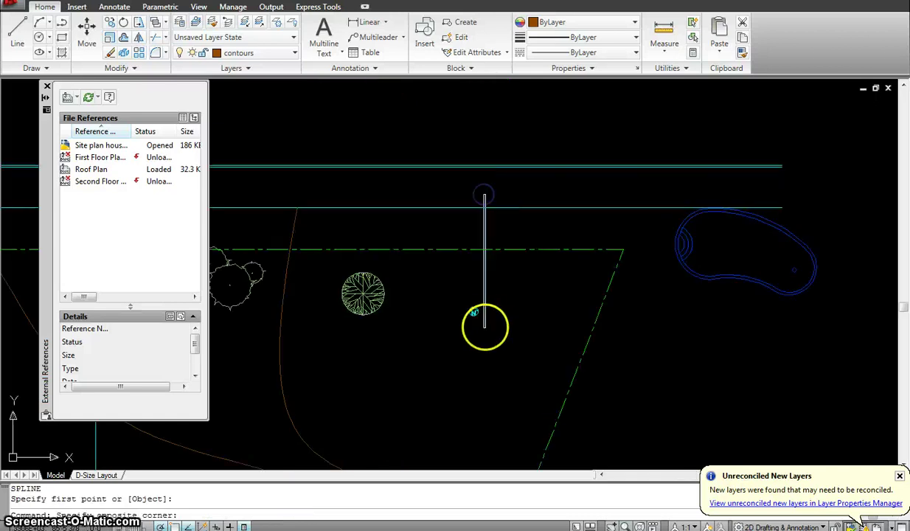
drag(485, 326, 485, 223)
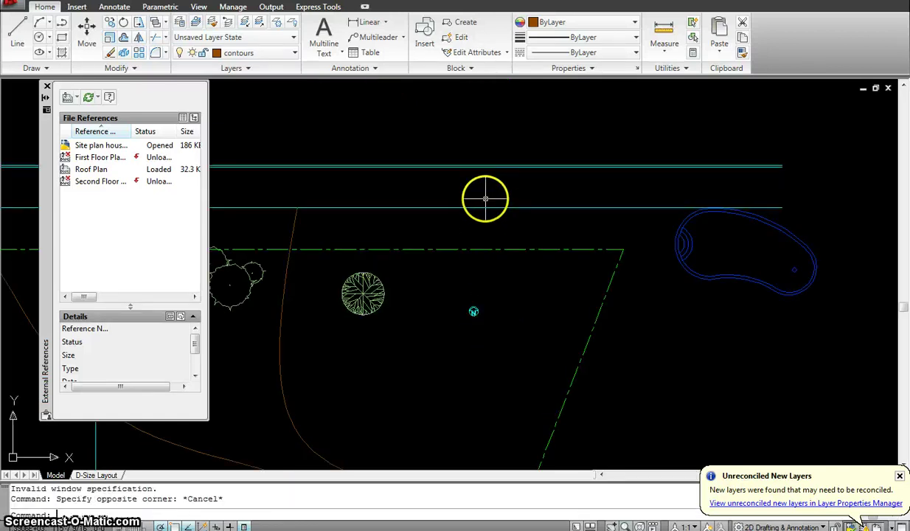
key(Return)
click(473, 281)
click(567, 364)
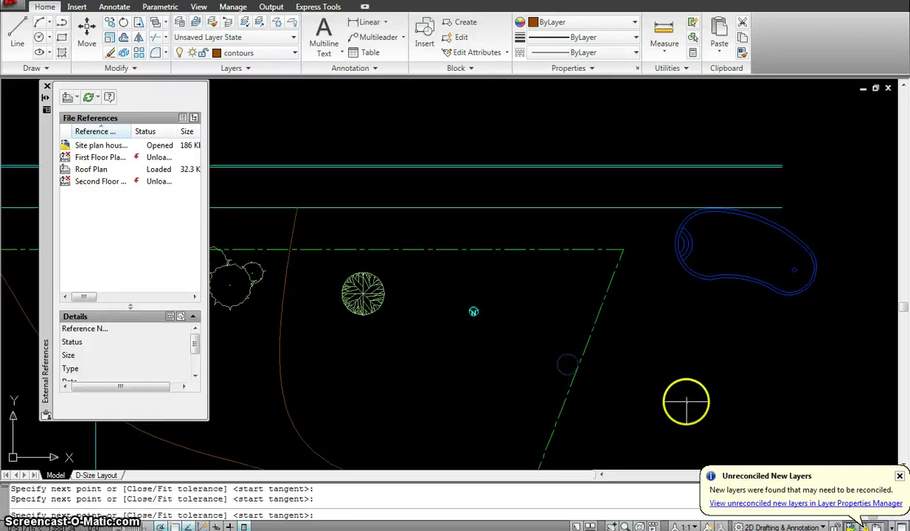
scroll(686, 402, down, 5)
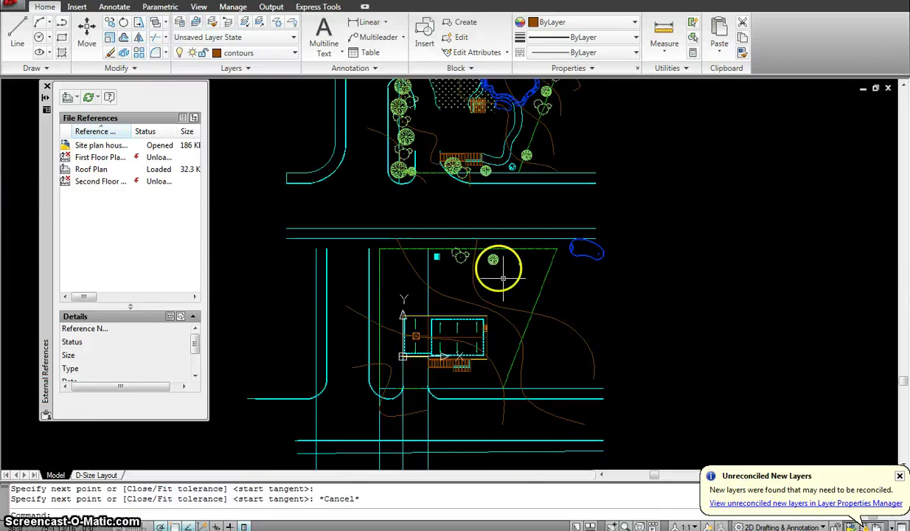
Step: Draw a contour spline from the street above the lot's upper right part, across the slanted property line, ending well outside the lot
key(Return)
click(525, 266)
click(560, 286)
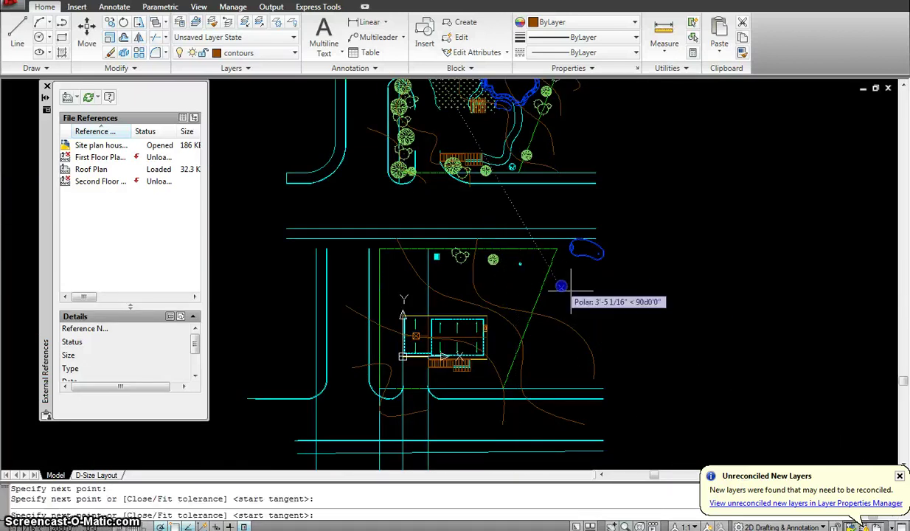
key(Return)
click(621, 354)
click(622, 354)
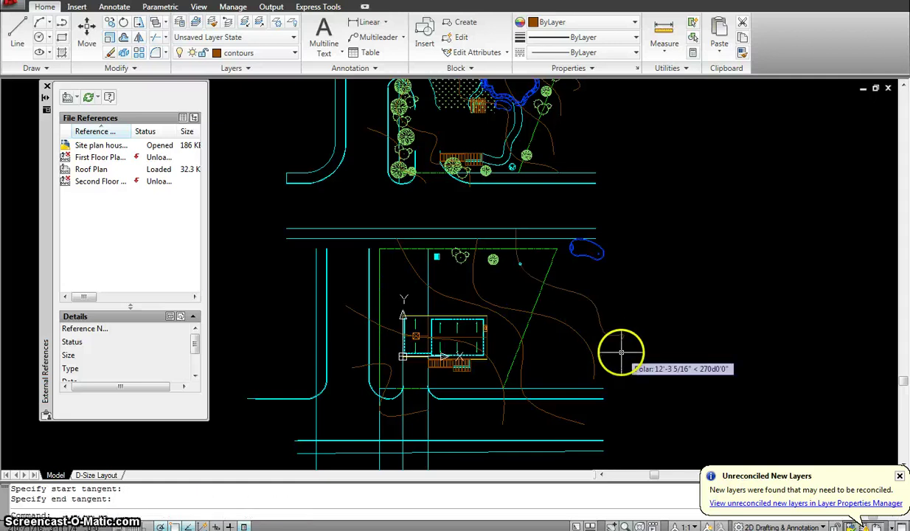
Step: Copy the round tree to five spots along the slanted property line and three spots along the lower property line right of the driveway
scroll(524, 264, down, 2)
scroll(512, 372, up, 3)
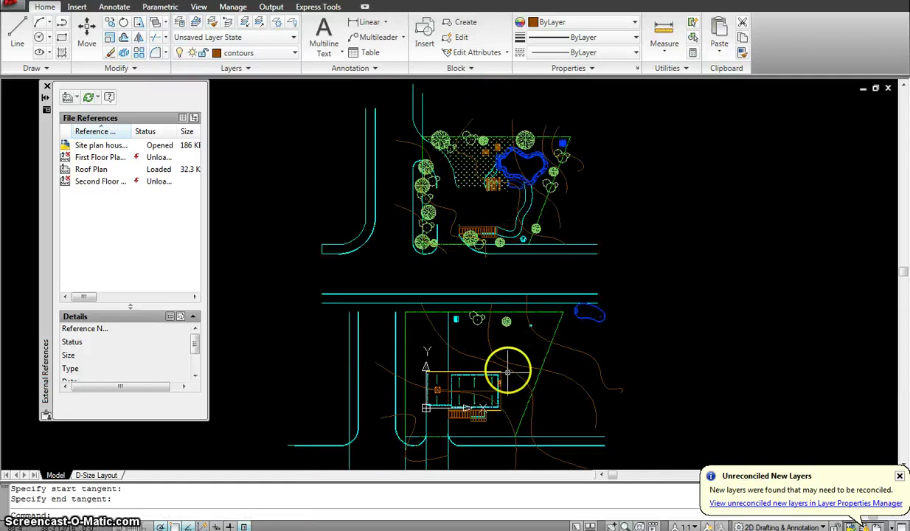
scroll(504, 295, down, 2)
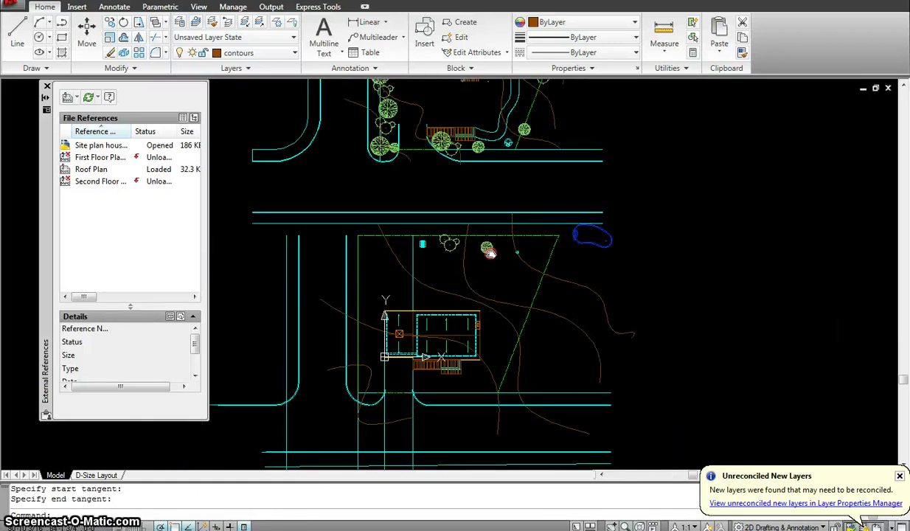
key(Escape)
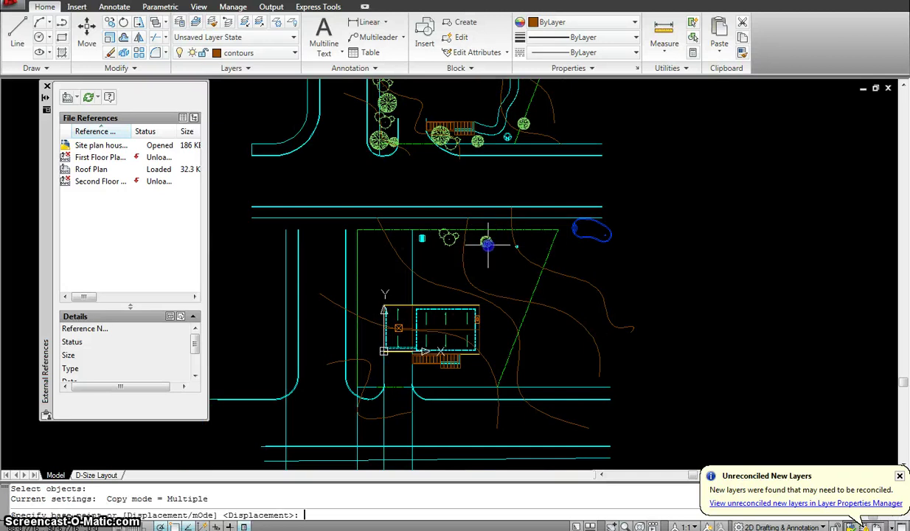
click(487, 243)
click(553, 243)
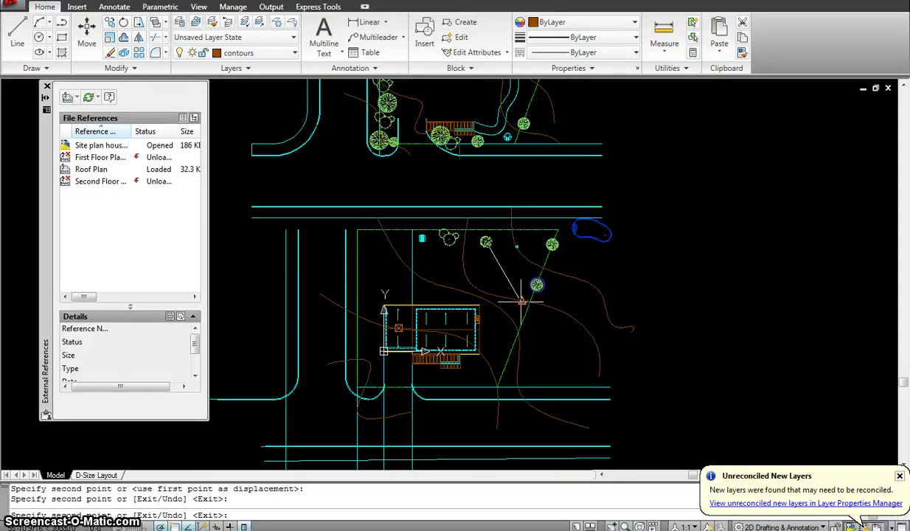
click(537, 285)
click(510, 350)
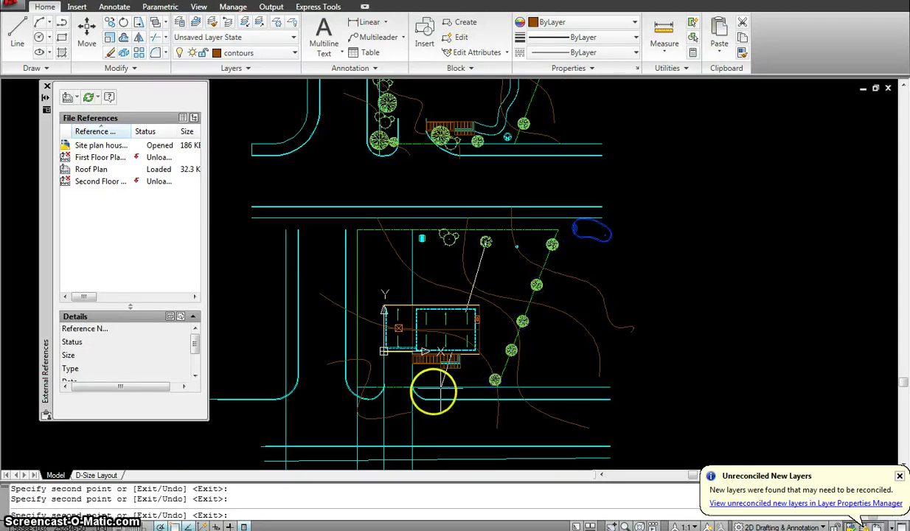
click(427, 387)
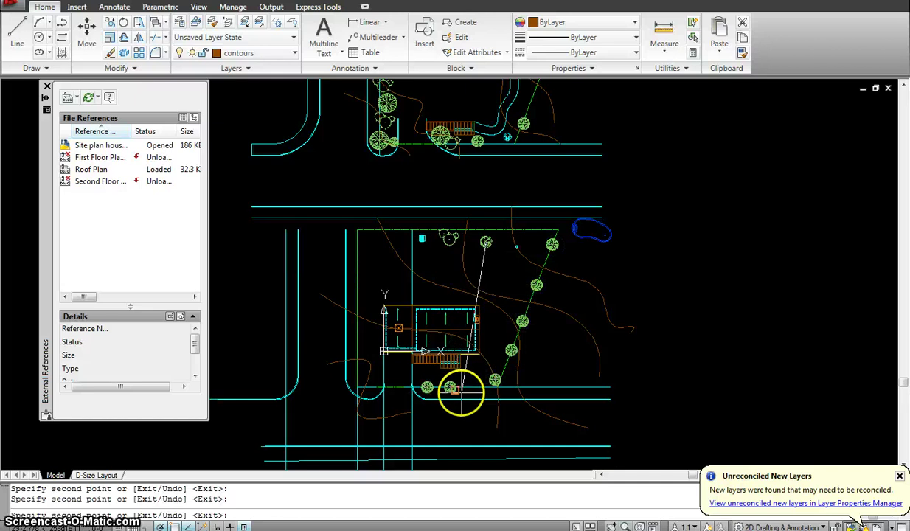
click(462, 390)
Step: Place five more copies of the round tree around the lot's lower left corner, beside the driveway and up the house's left side
click(362, 383)
scroll(363, 384, up, 3)
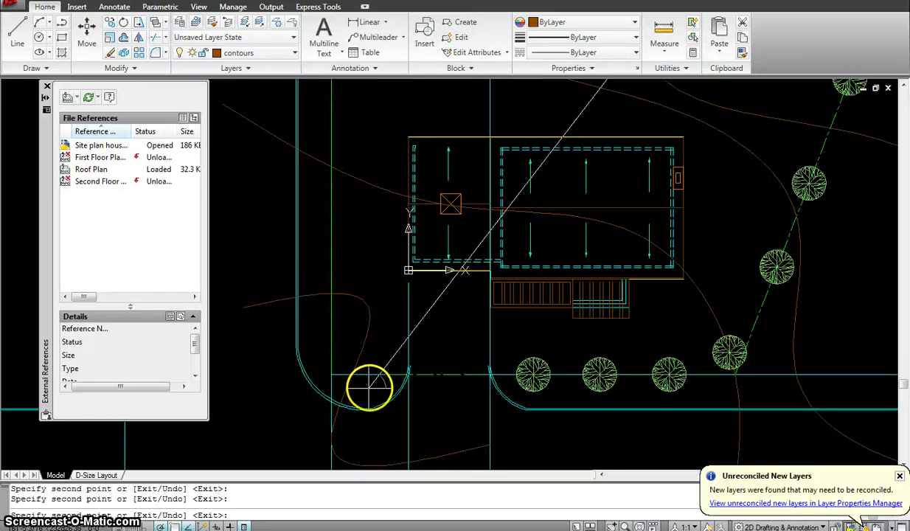
click(317, 357)
click(399, 296)
click(359, 238)
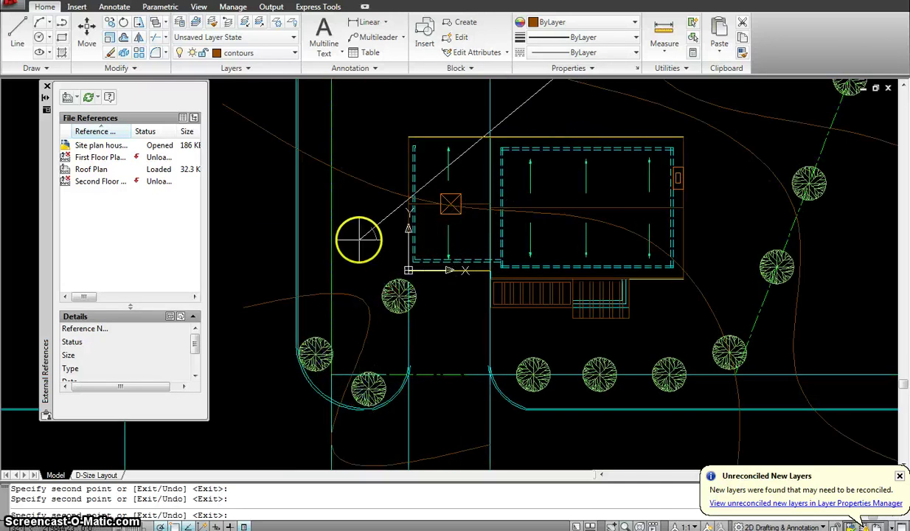
click(350, 176)
scroll(391, 140, down, 2)
key(Escape)
Step: Erase the tree copy overlapping the side street's curb and the one on the driveway edge near the house
scroll(340, 258, up, 3)
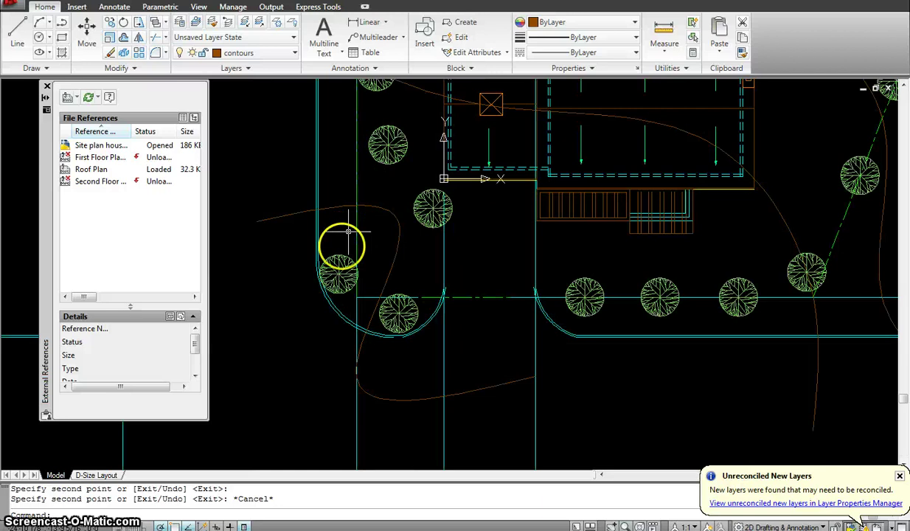
key(Delete)
scroll(375, 230, down, 4)
scroll(358, 280, up, 2)
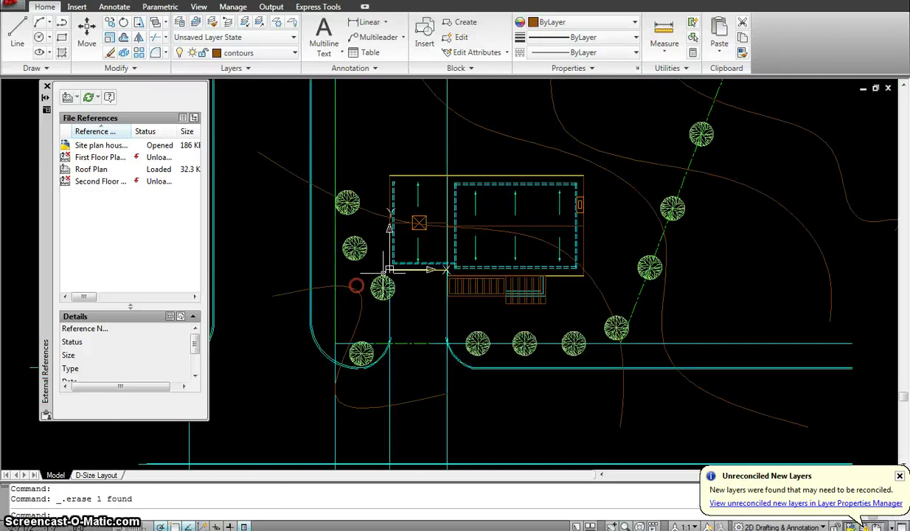
scroll(487, 229, down, 3)
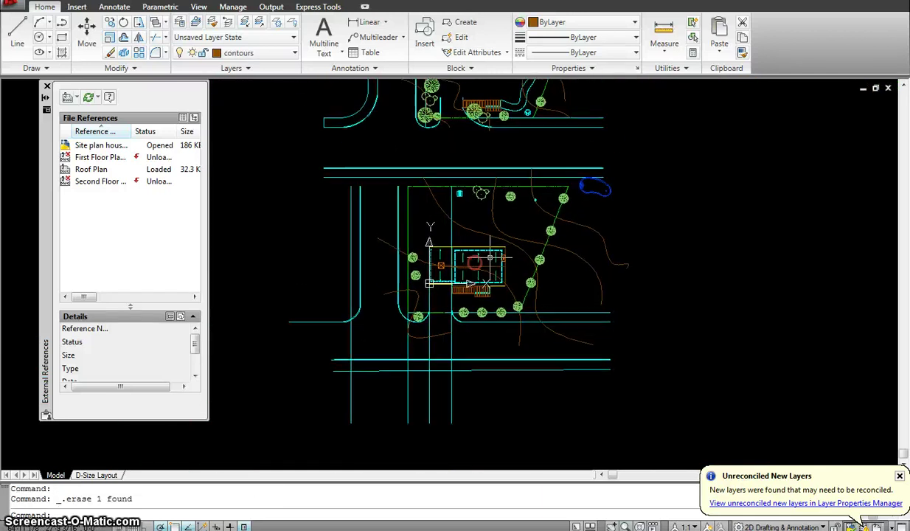
Step: Copy the shrub cluster to the upper slanted property line, beside the lot's lower right tree, and between the trees on the lower property line
middle_drag(501, 243, 413, 258)
scroll(430, 273, up, 2)
scroll(430, 273, up, 3)
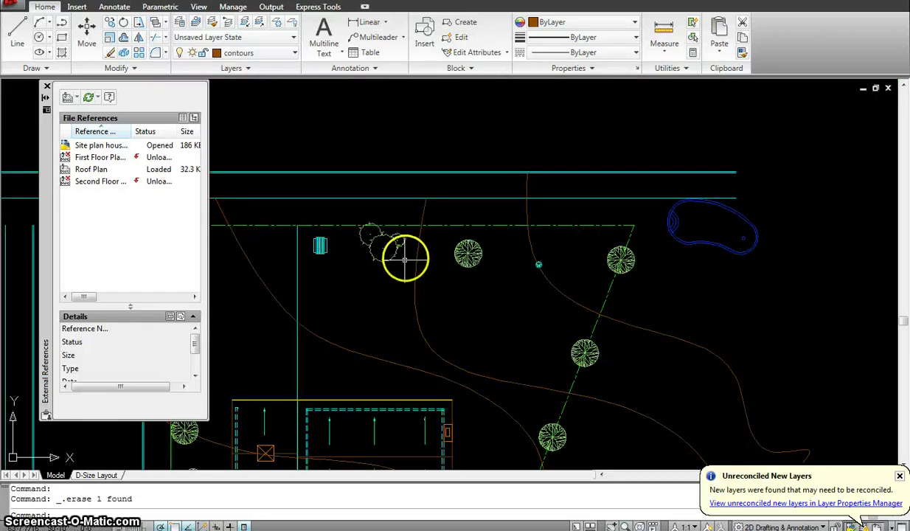
key(Return)
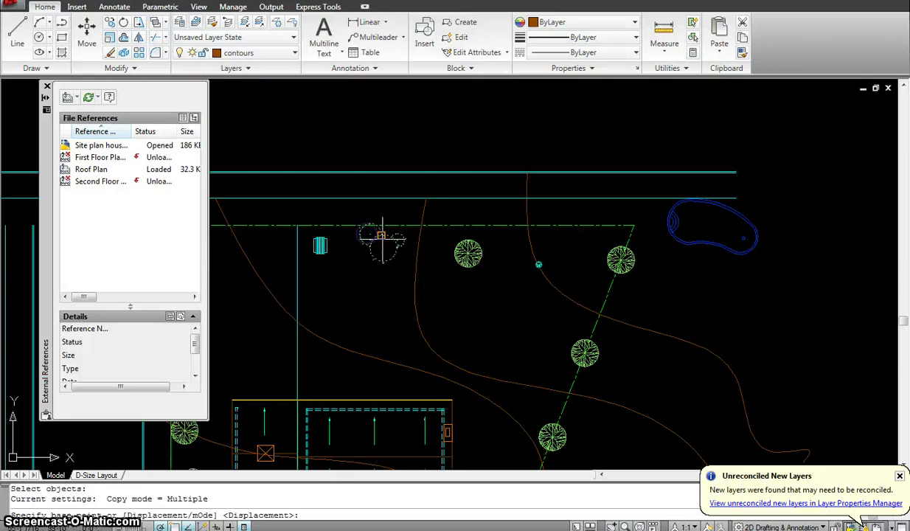
click(384, 235)
scroll(451, 279, down, 2)
scroll(523, 298, up, 3)
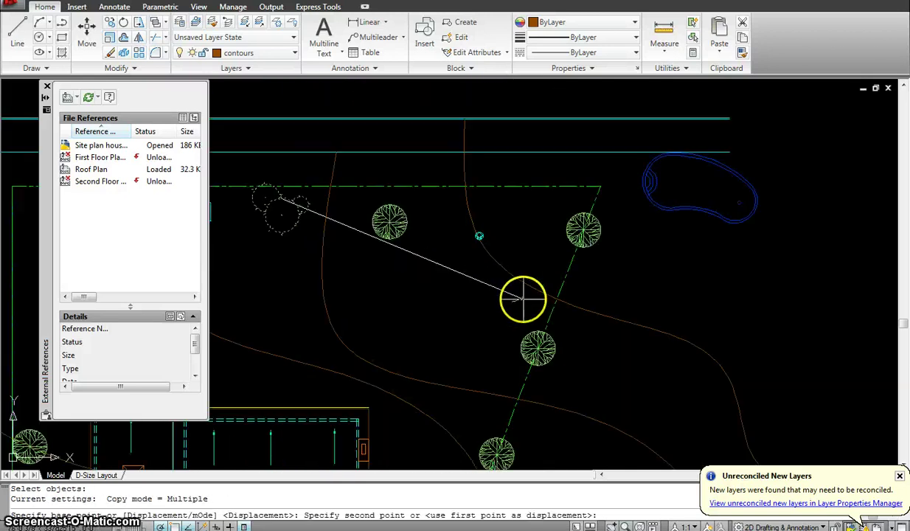
click(540, 265)
scroll(497, 361, down, 2)
middle_drag(496, 309, 533, 142)
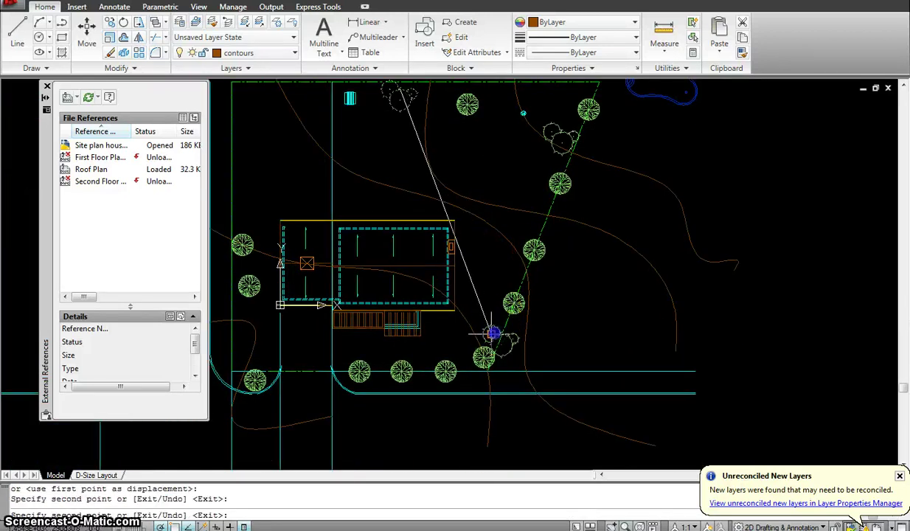
click(493, 332)
click(425, 361)
key(Escape)
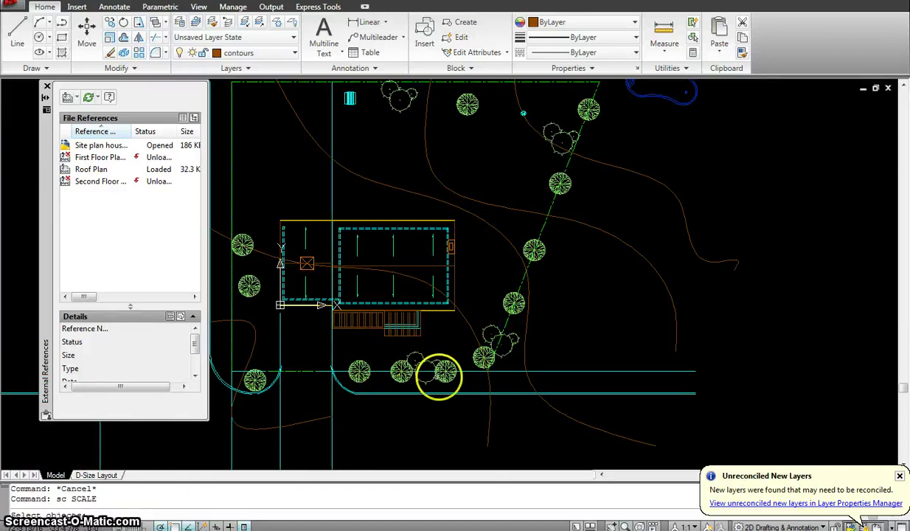
Step: Scale the shrub cluster between the lower property line's trees by a factor of 2
key(Return)
click(420, 365)
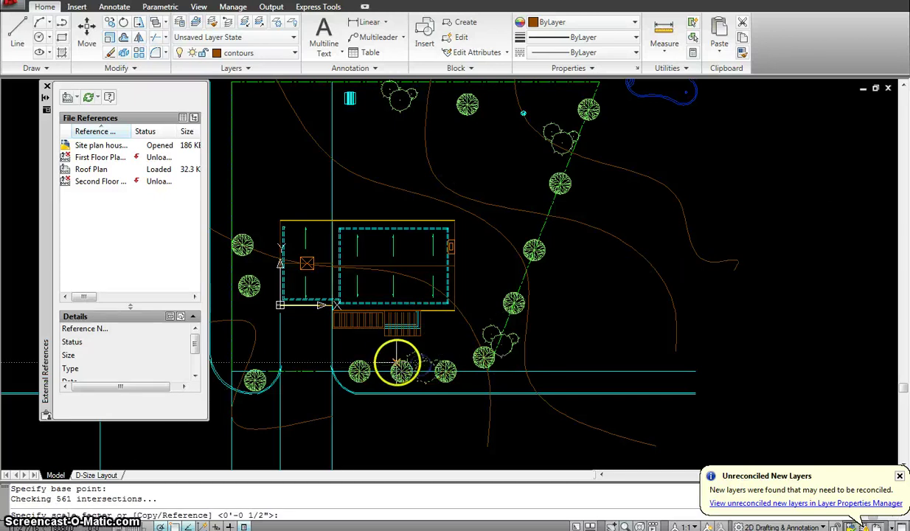
text(2)
key(Return)
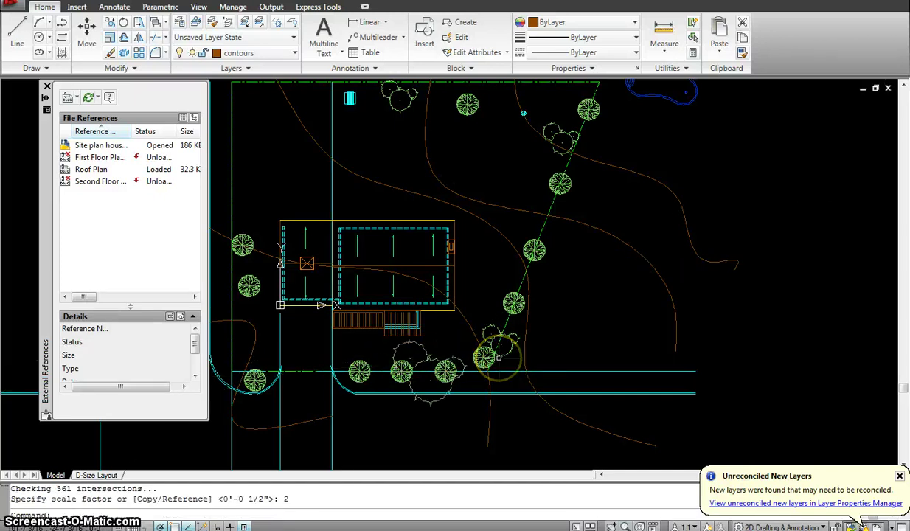